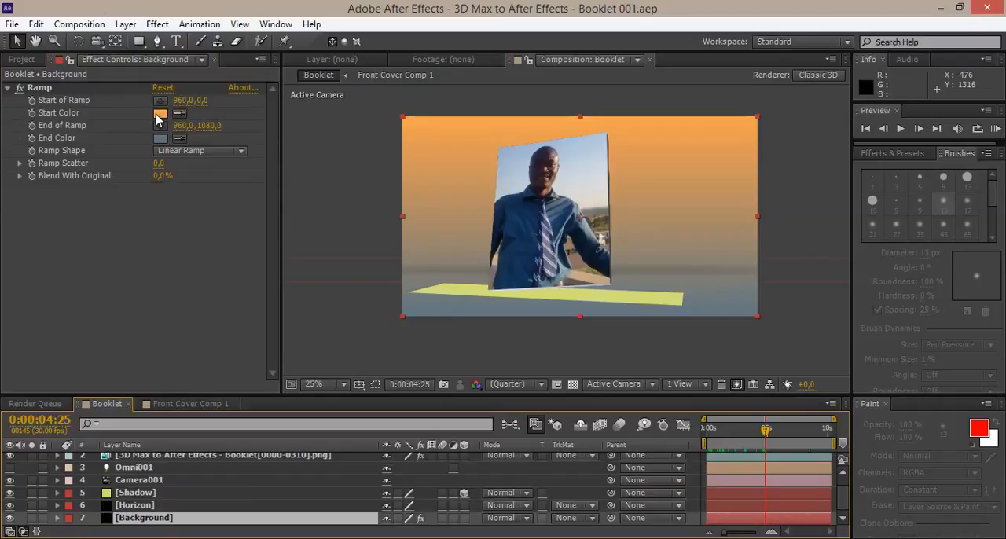
# Set the Start Color of the Background layer's Ramp effect to white (FFFFFF).
pyautogui.moveTo(157, 288); pyautogui.dragTo(9, 153)
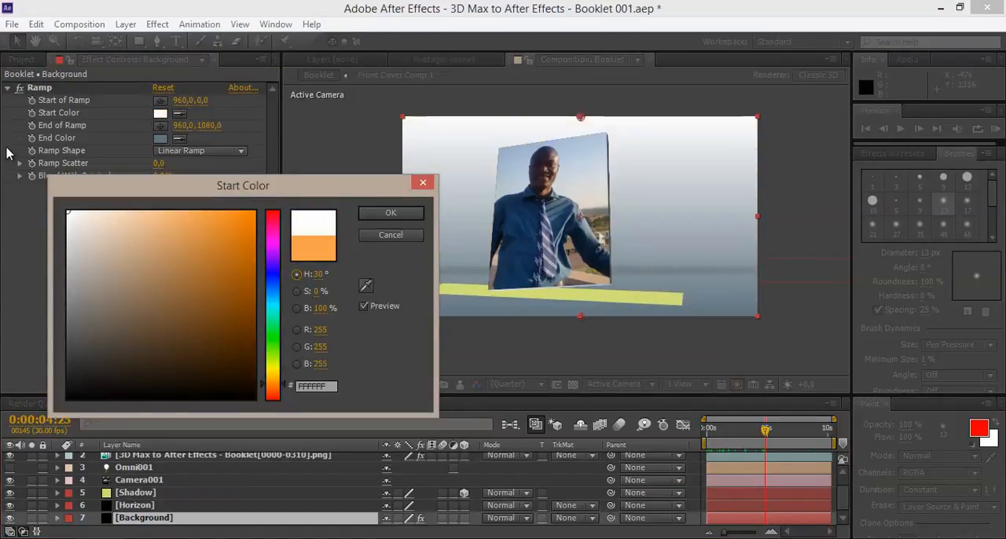
pyautogui.click(379, 214)
pyautogui.scroll(2, 427, 213)
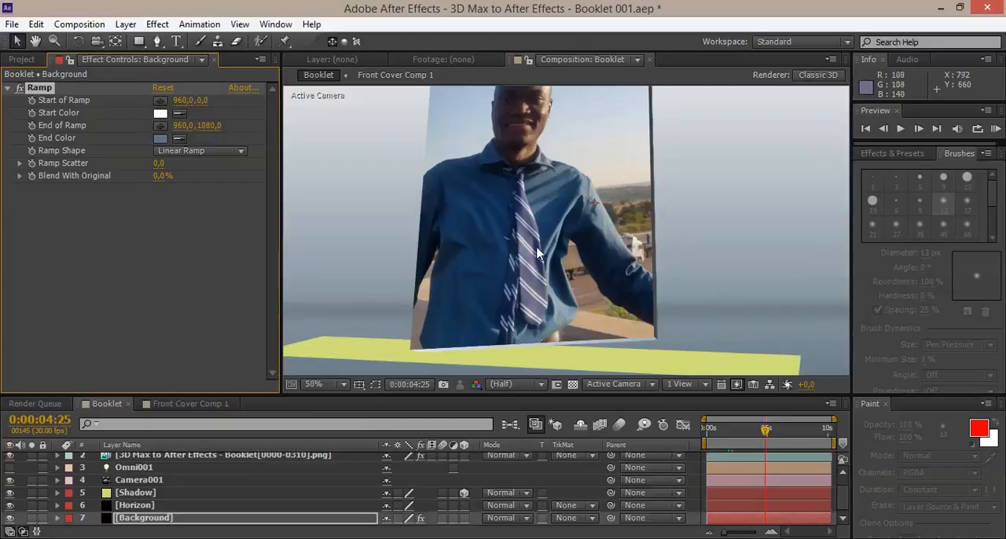
pyautogui.scroll(-2, 729, 241)
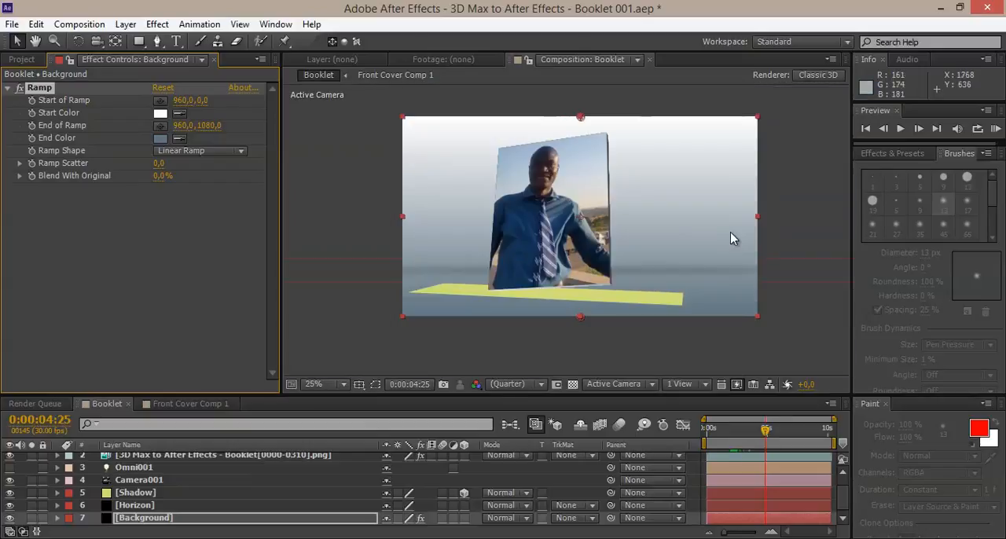
# Stretch the Horizon layer vertically so its band is softer, and move the current time to 0:00:06:27.
pyautogui.click(144, 507)
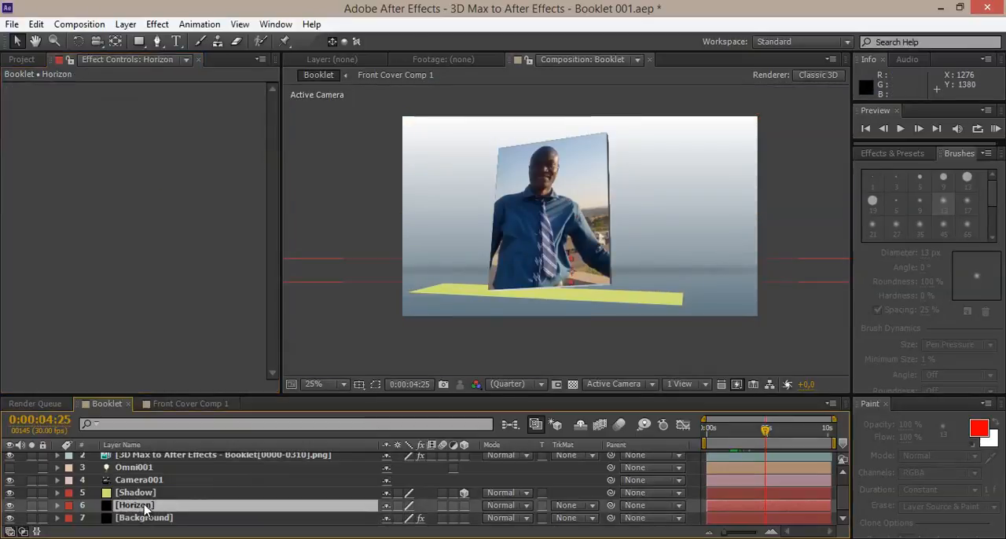
pyautogui.click(336, 283)
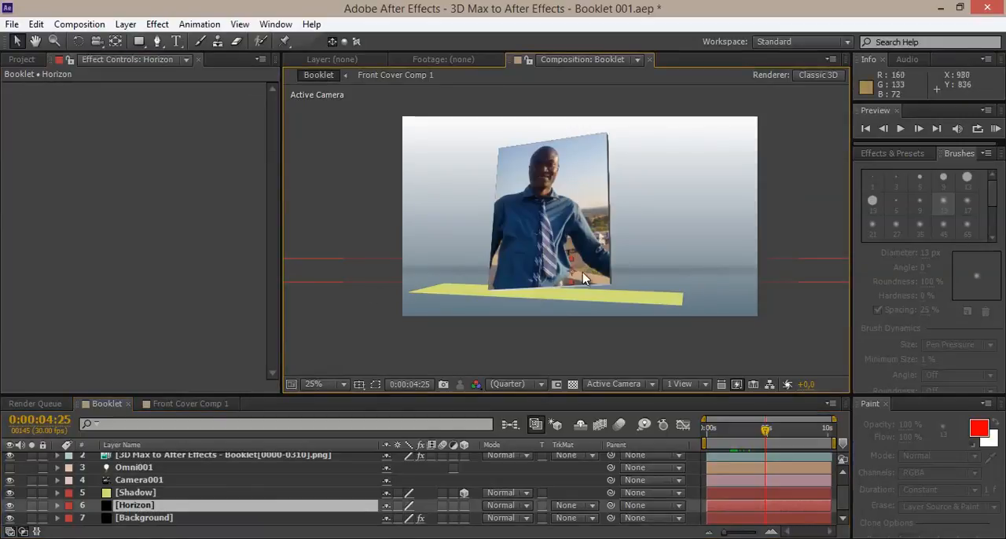
pyautogui.moveTo(573, 285)
pyautogui.mouseDown()
pyautogui.moveTo(564, 318)
pyautogui.moveTo(564, 300)
pyautogui.mouseUp()
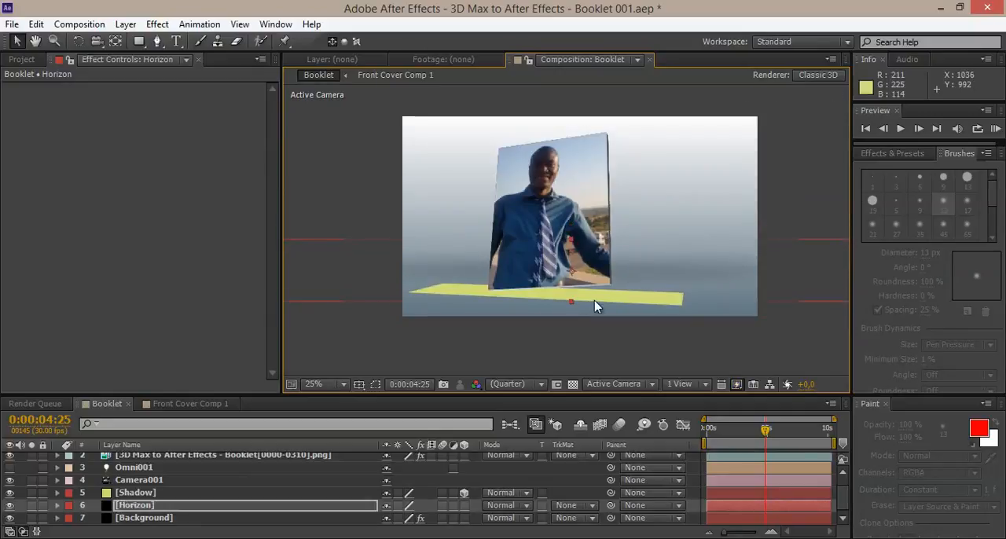
pyautogui.press('.')
pyautogui.press(',')
pyautogui.moveTo(738, 430); pyautogui.dragTo(790, 430)
pyautogui.press('.')
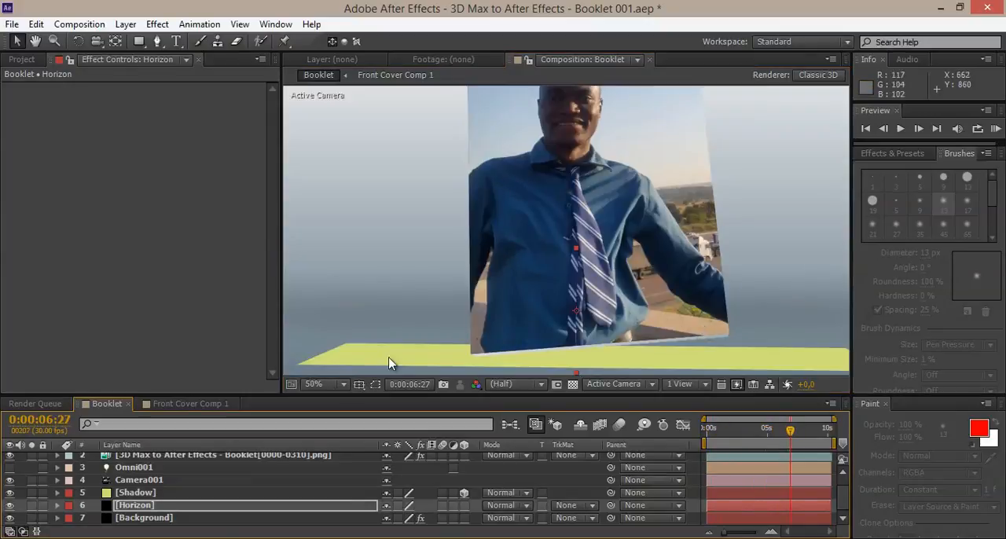
# Pre-compose the Shadow layer as Shadow Comp 1, leaving all attributes in Booklet.
pyautogui.click(145, 493)
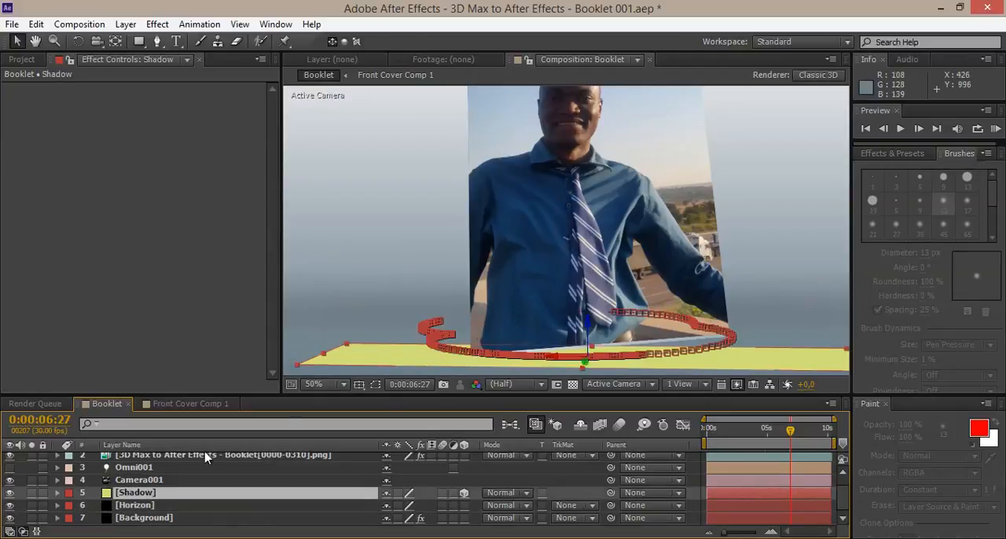
pyautogui.rightClick(142, 498)
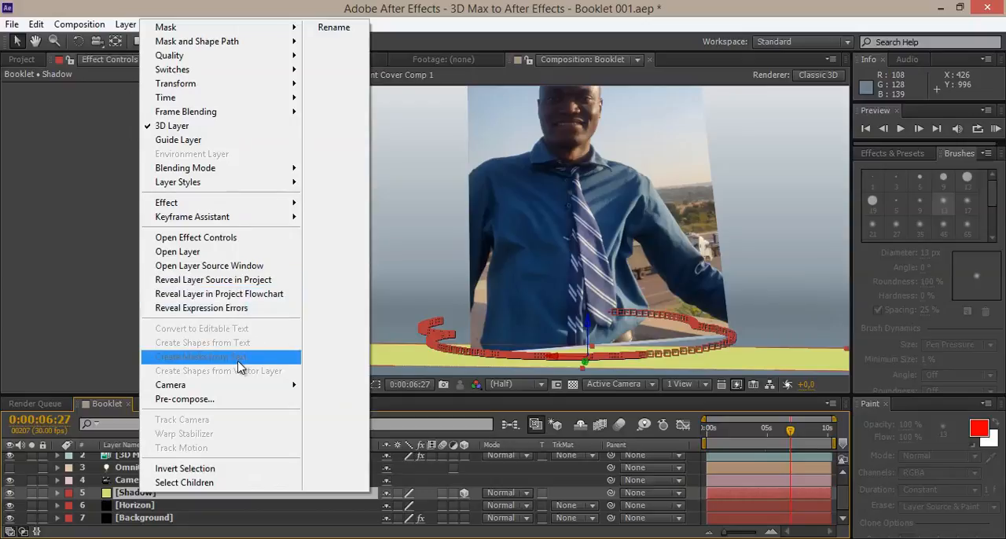
pyautogui.click(232, 401)
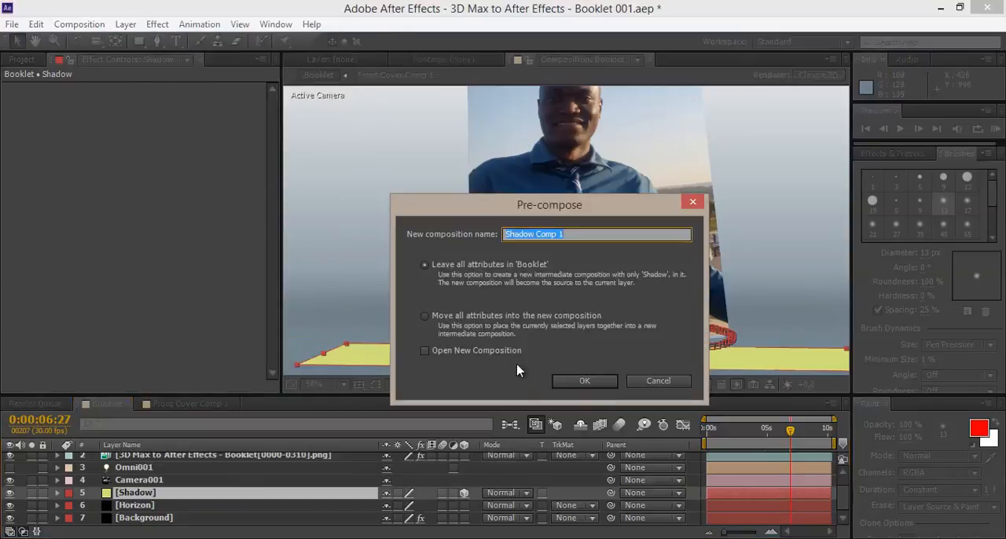
pyautogui.click(582, 381)
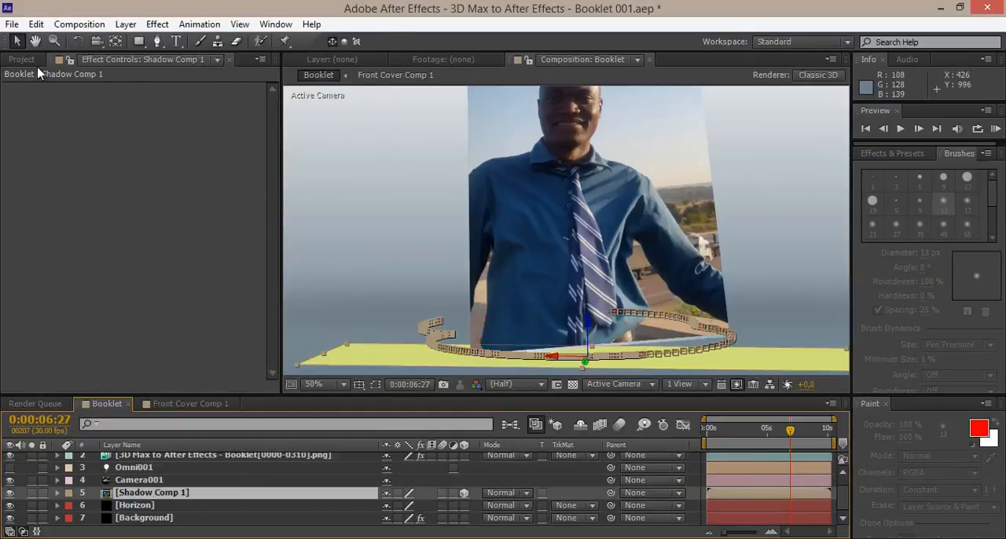
# Open Shadow Comp 1 from the project items and enlarge the composition viewer to show the whole frame.
pyautogui.click(22, 59)
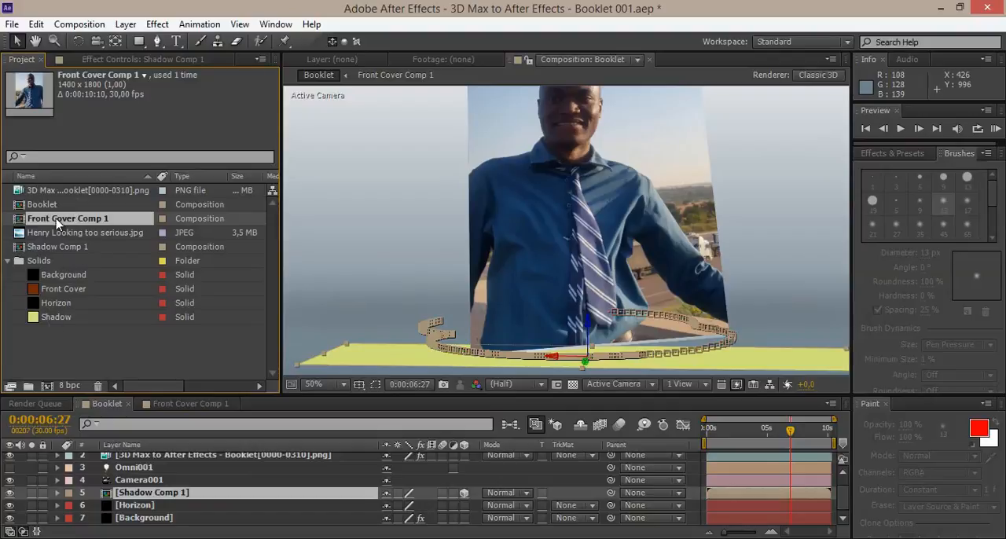
pyautogui.click(60, 249)
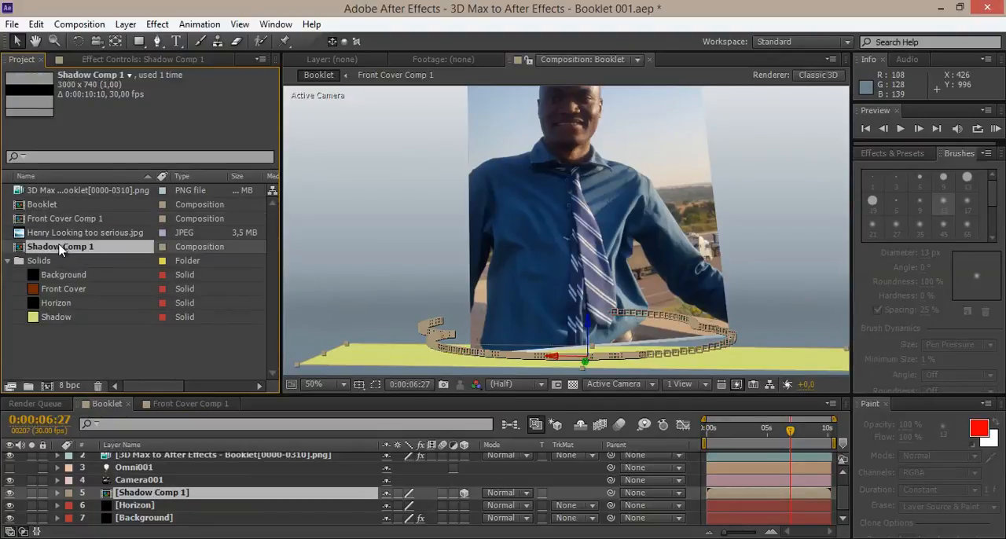
pyautogui.doubleClick(65, 248)
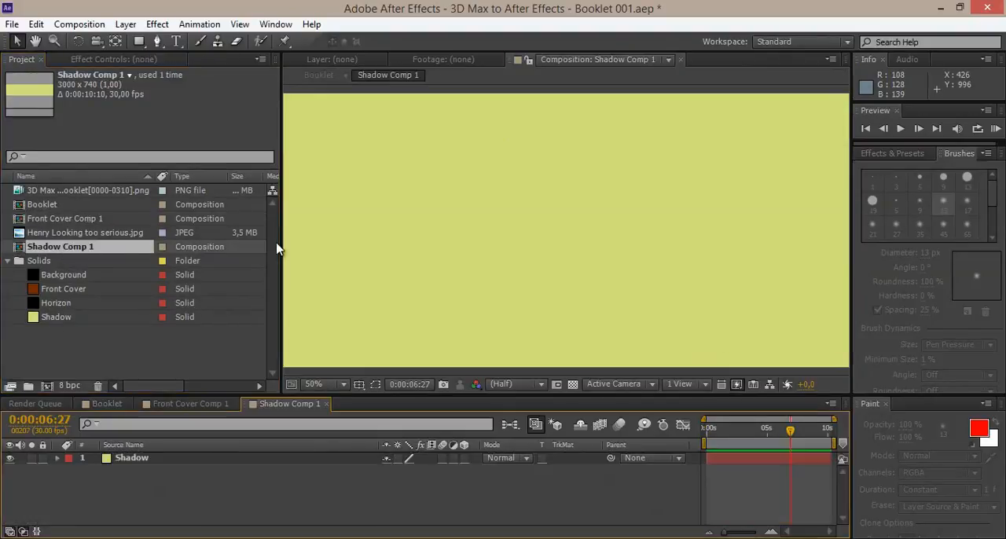
pyautogui.moveTo(279, 249); pyautogui.dragTo(163, 249)
pyautogui.scroll(-1, 530, 238)
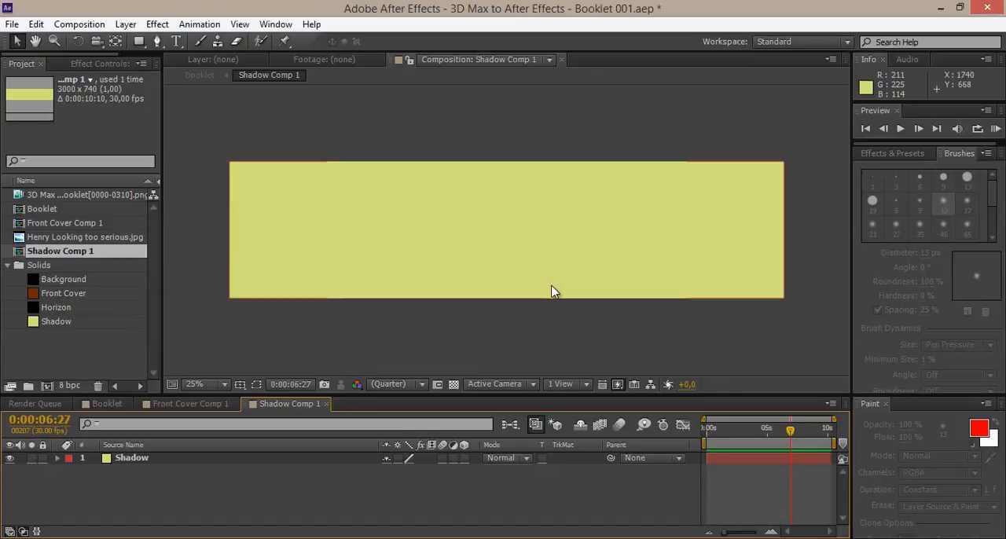
# Replace the yellow Shadow solid in Shadow Comp 1 with a new black solid of 3000 x 740 px.
pyautogui.click(165, 462)
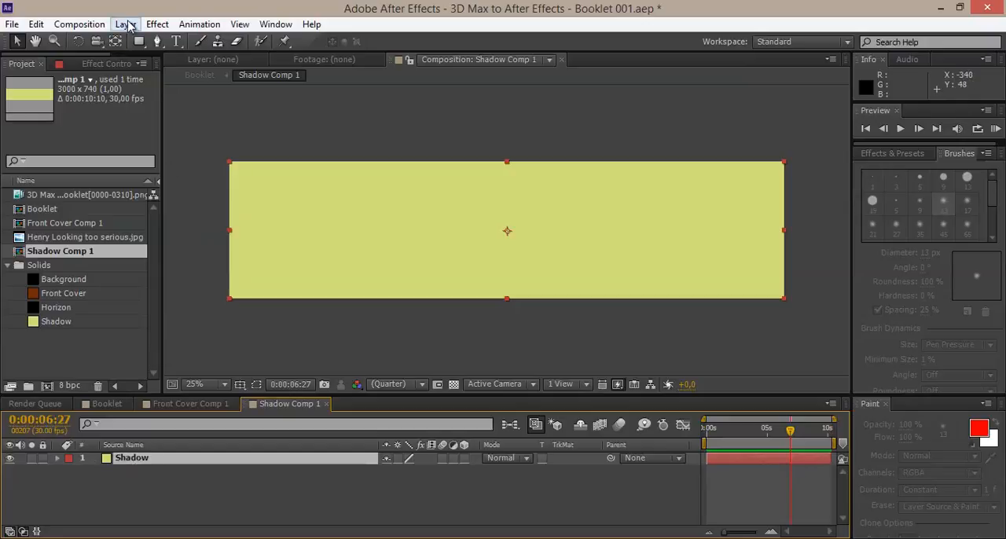
pyautogui.press('Delete')
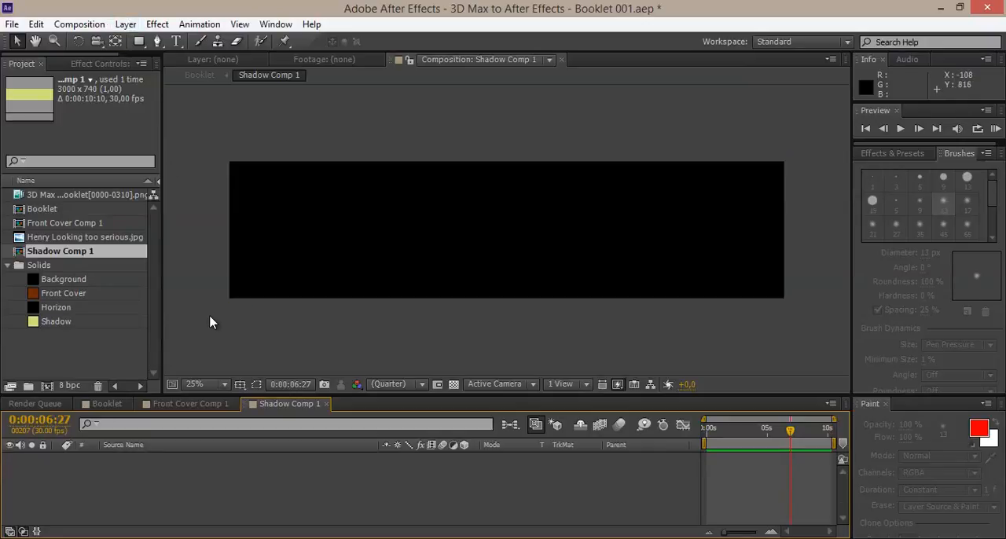
pyautogui.click(125, 24)
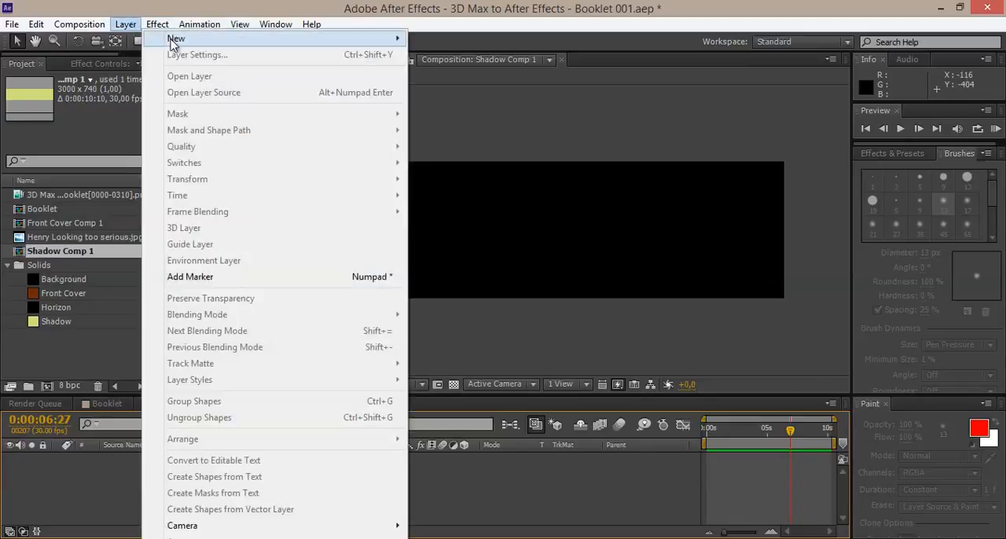
pyautogui.moveTo(391, 38)
pyautogui.click(453, 54)
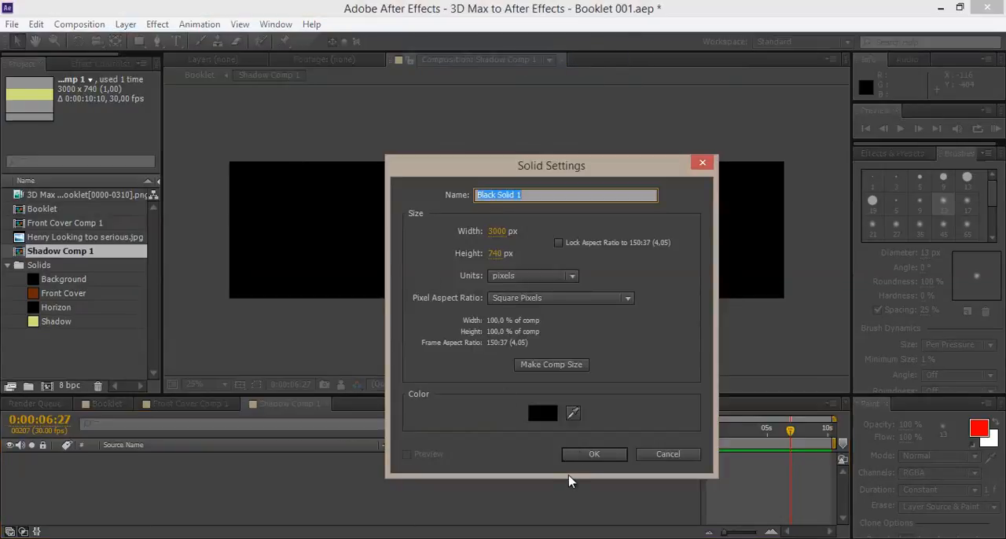
pyautogui.click(586, 455)
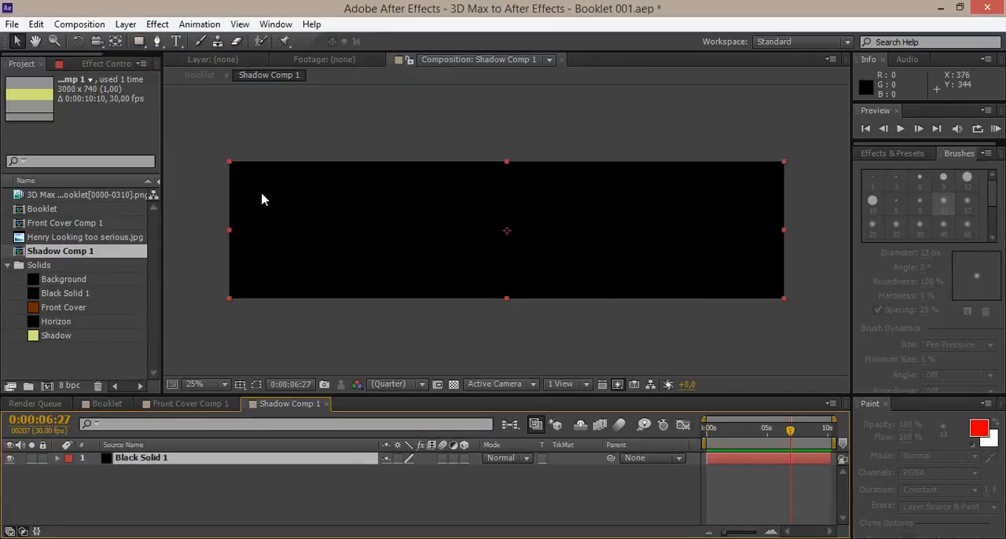
# Add an elliptical mask that fills the full extent of the black solid.
pyautogui.click(141, 44)
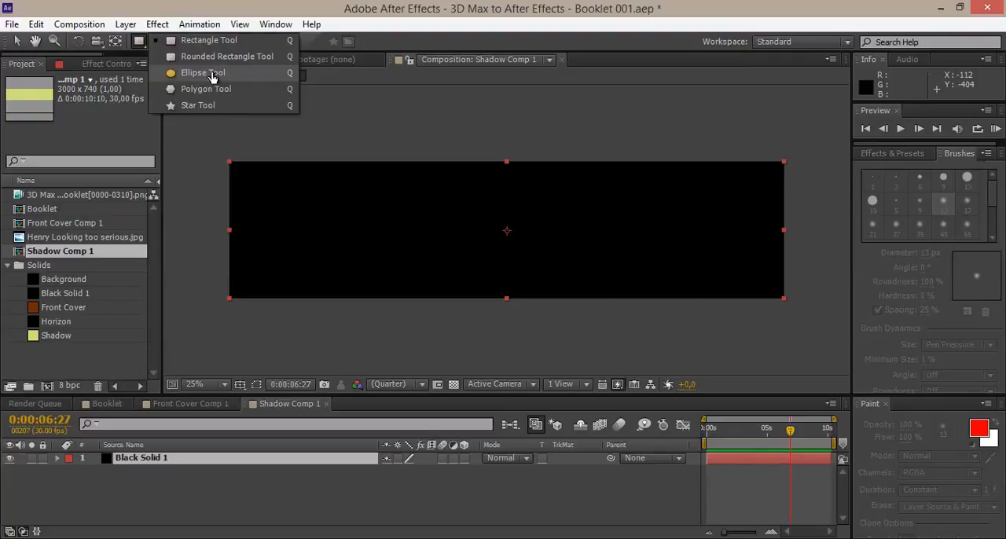
pyautogui.click(212, 76)
pyautogui.doubleClick(141, 44)
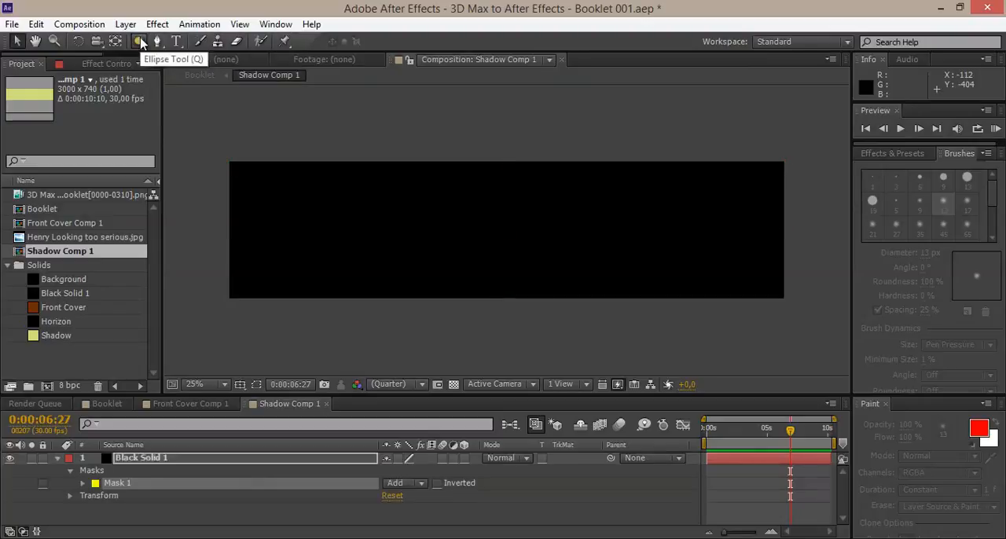
pyautogui.press('v')
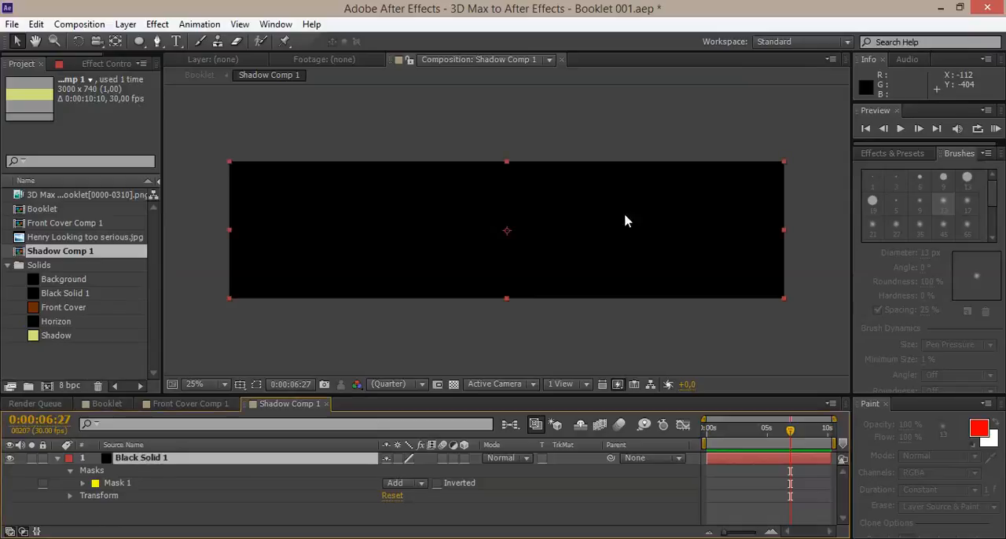
# Turn on mask path visibility and the transparency grid in the composition view.
pyautogui.click(257, 385)
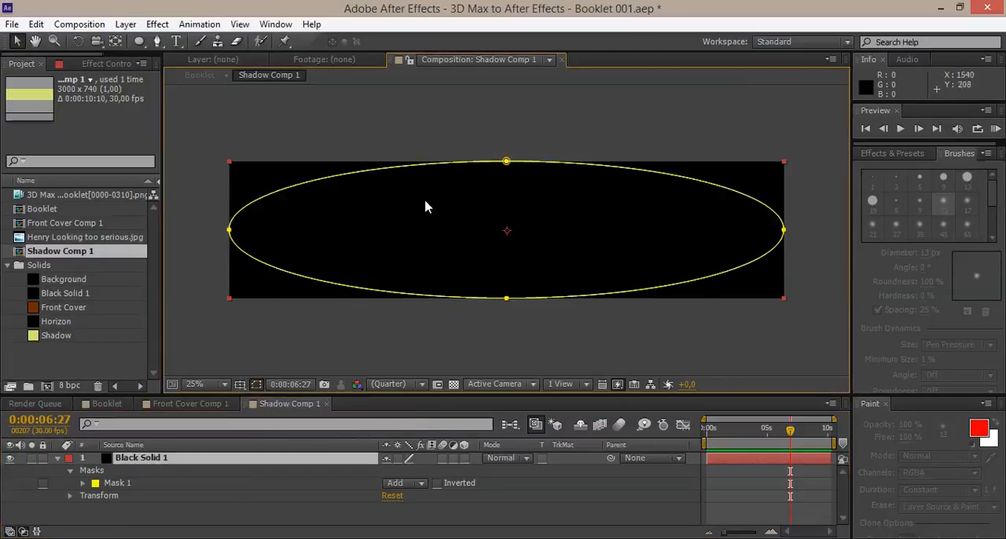
pyautogui.click(453, 385)
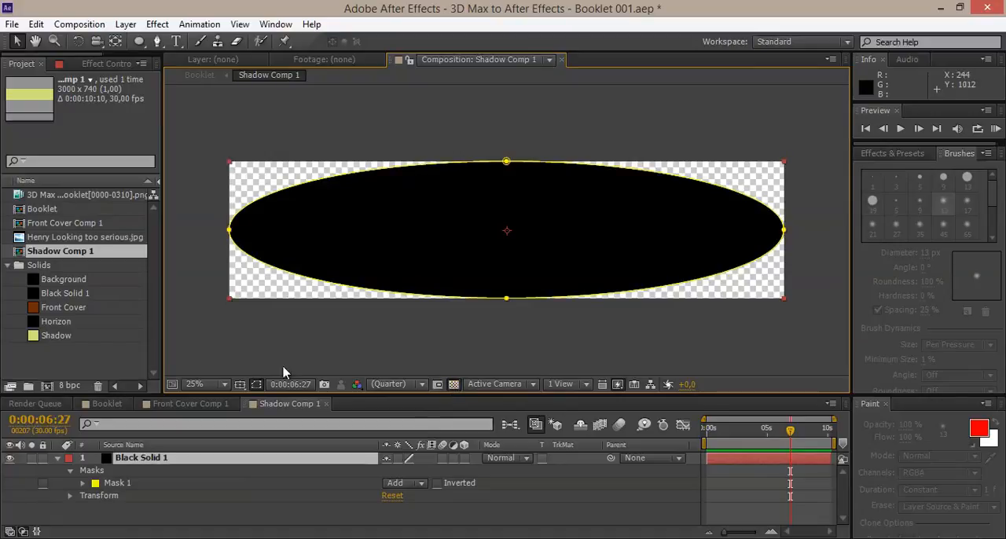
pyautogui.click(256, 384)
pyautogui.click(258, 386)
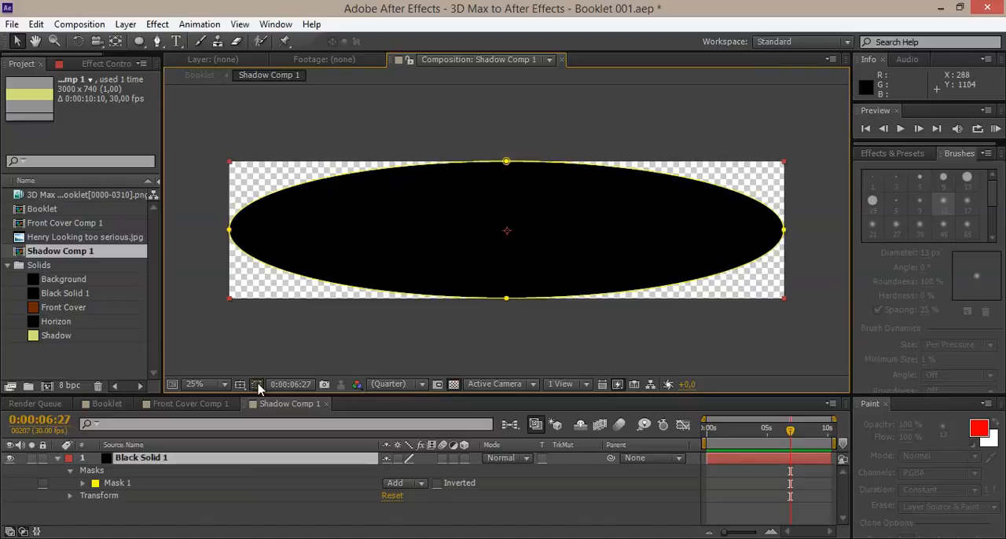
pyautogui.click(453, 386)
pyautogui.click(454, 385)
# Set the elliptical mask's feather to 360 pixels and its expansion to -86 pixels.
pyautogui.click(82, 483)
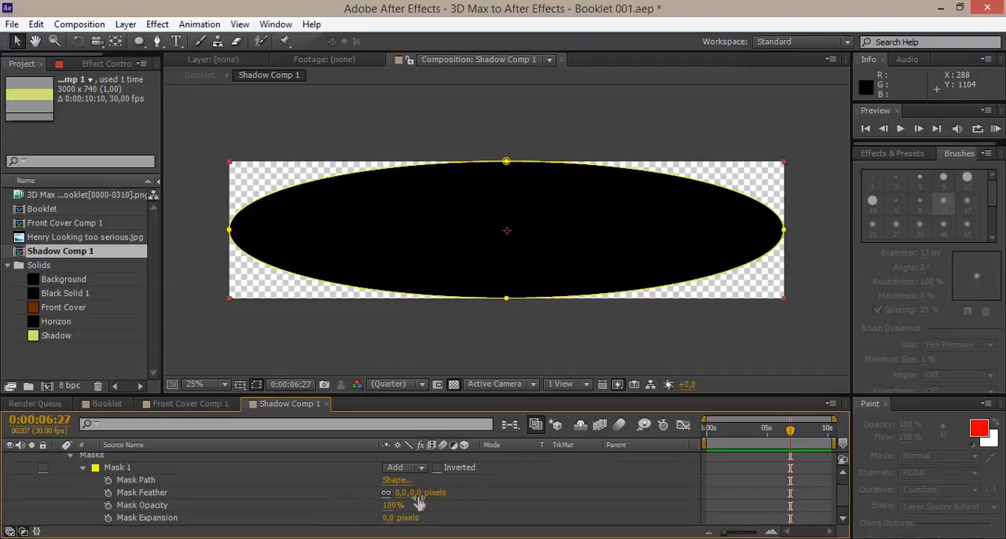
pyautogui.moveTo(422, 492); pyautogui.dragTo(685, 461)
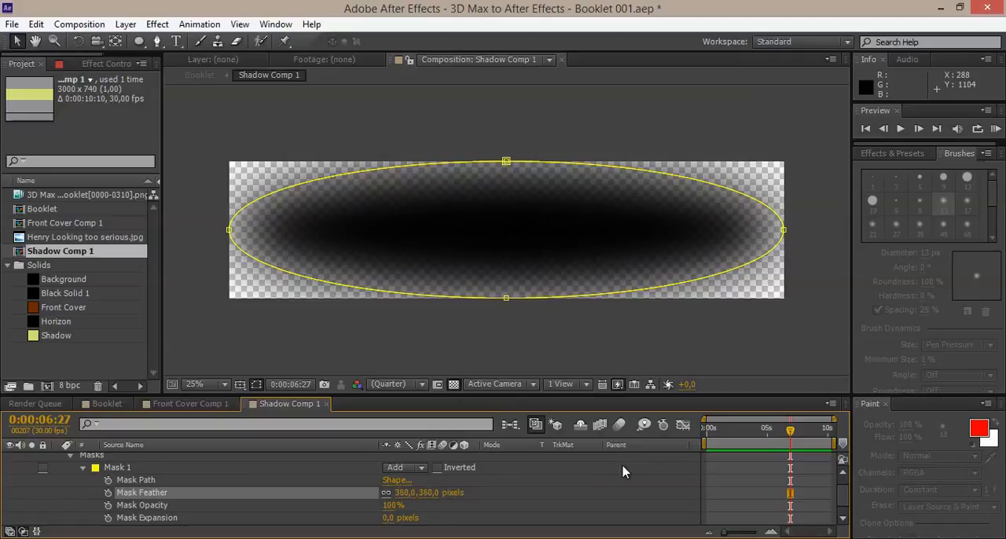
pyautogui.moveTo(389, 518); pyautogui.dragTo(310, 504)
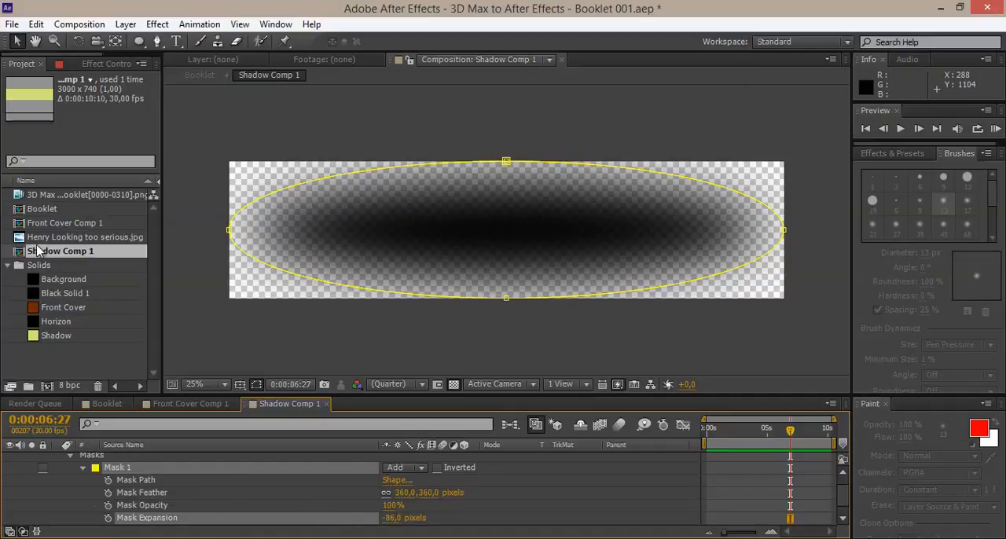
# Return to the Booklet composition and examine the shadow under the booklet at 0:00:00:13.
pyautogui.doubleClick(43, 209)
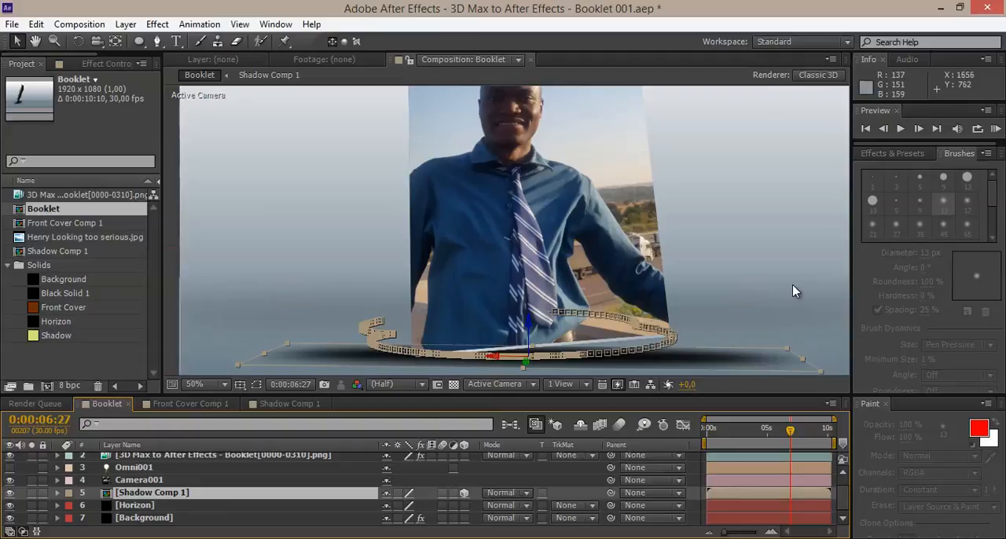
pyautogui.click(775, 294)
pyautogui.moveTo(600, 317); pyautogui.dragTo(580, 272)
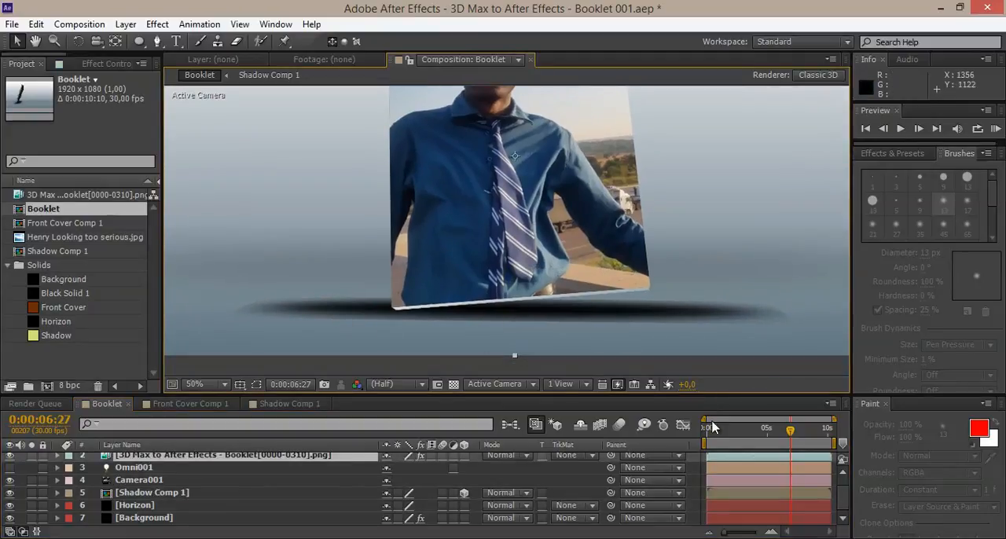
pyautogui.moveTo(712, 432); pyautogui.dragTo(711, 433)
pyautogui.scroll(1, 360, 242)
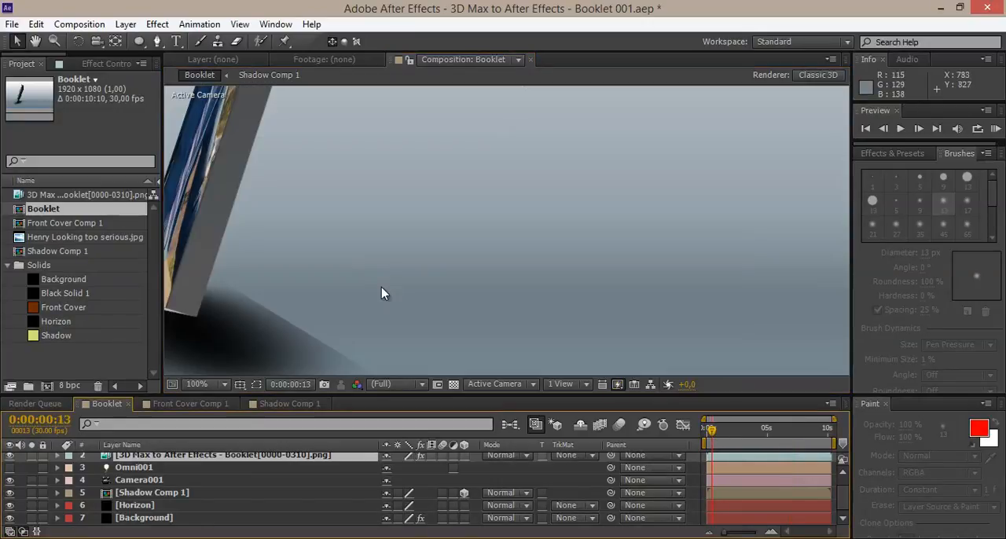
pyautogui.moveTo(381, 288); pyautogui.dragTo(576, 247)
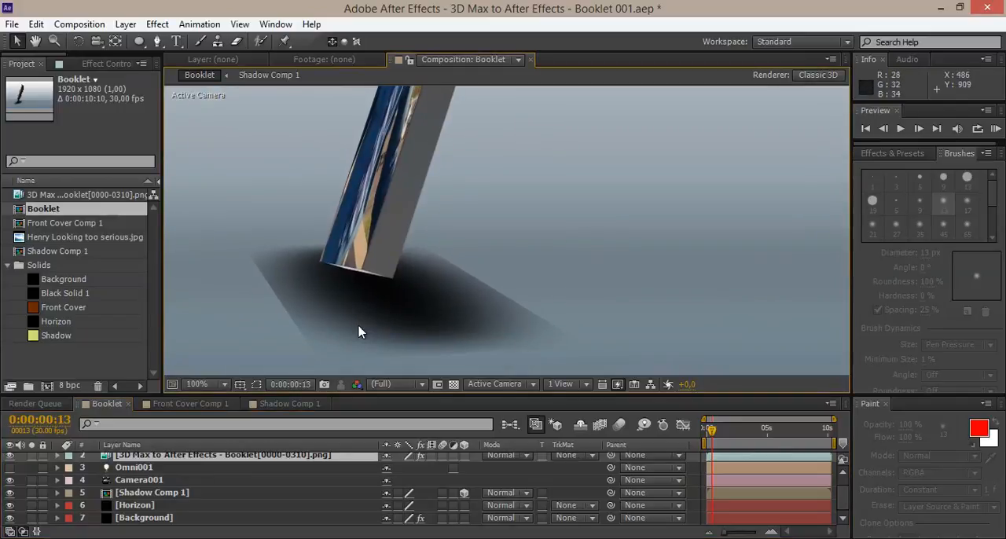
# Shrink the elliptical mask in Shadow Comp 1 so it sits inside the solid's edges, and check the shadow in Booklet.
pyautogui.click(287, 406)
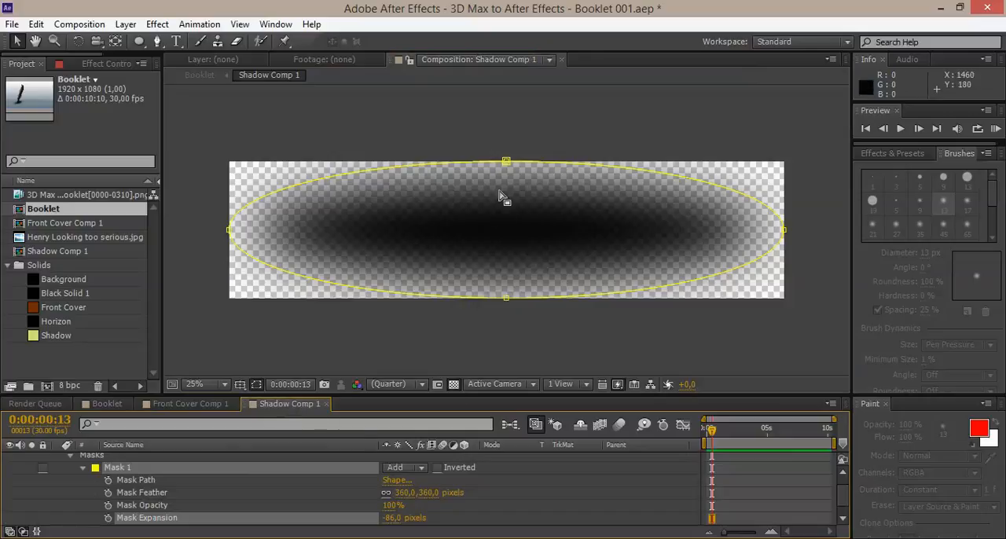
pyautogui.click(507, 165)
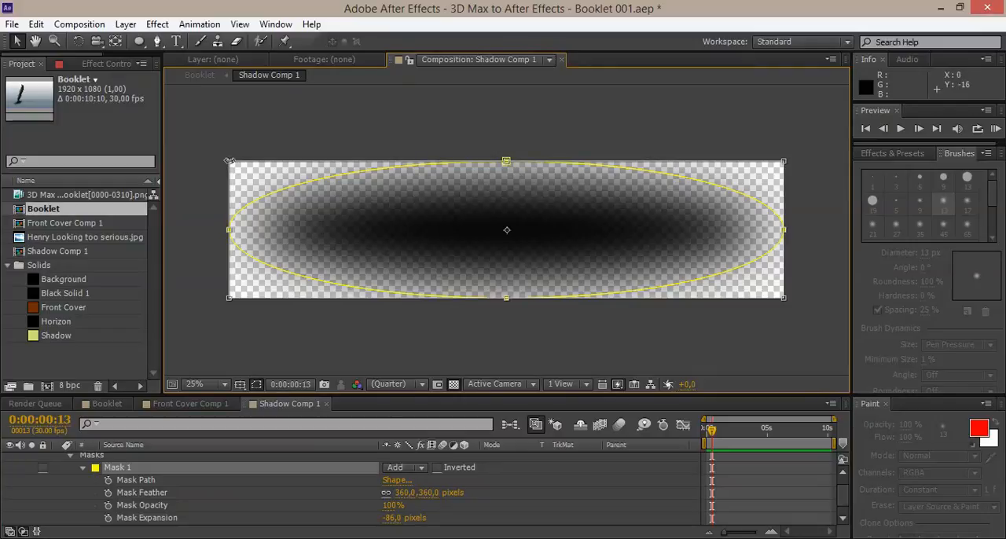
pyautogui.moveTo(246, 173); pyautogui.dragTo(330, 216)
pyautogui.moveTo(482, 263); pyautogui.dragTo(441, 244)
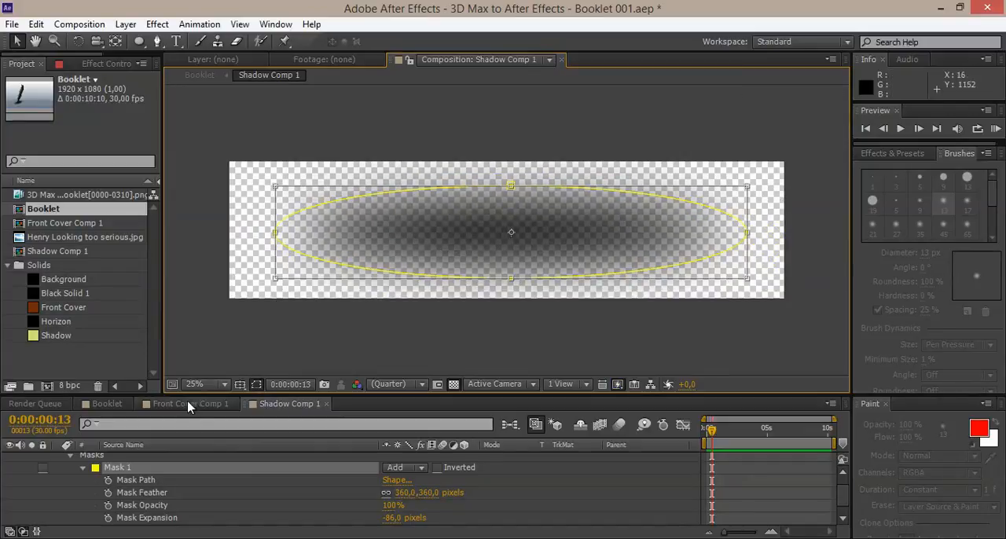
pyautogui.click(113, 405)
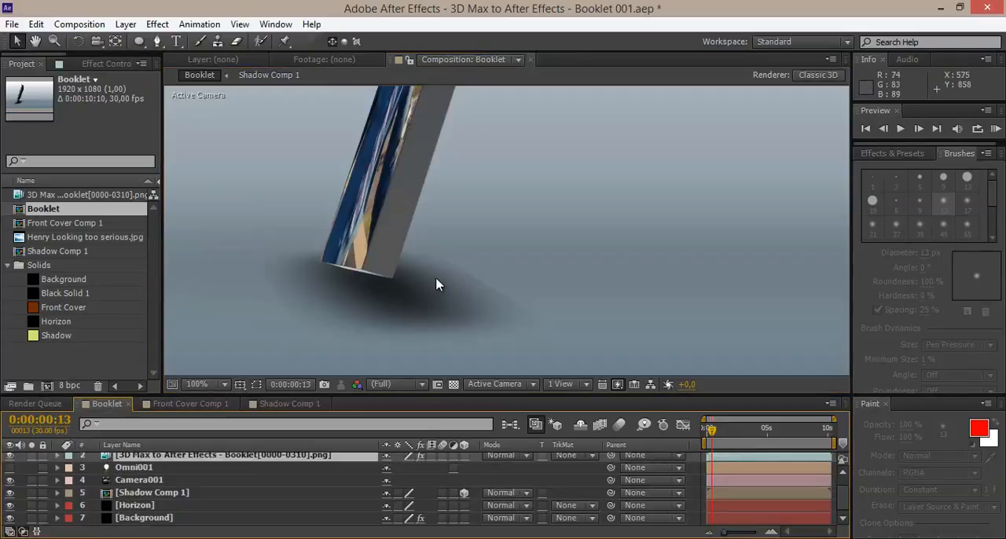
# Set the elliptical mask's feather to 117 pixels in Shadow Comp 1 and check the harder-edged shadow in Booklet.
pyautogui.click(269, 407)
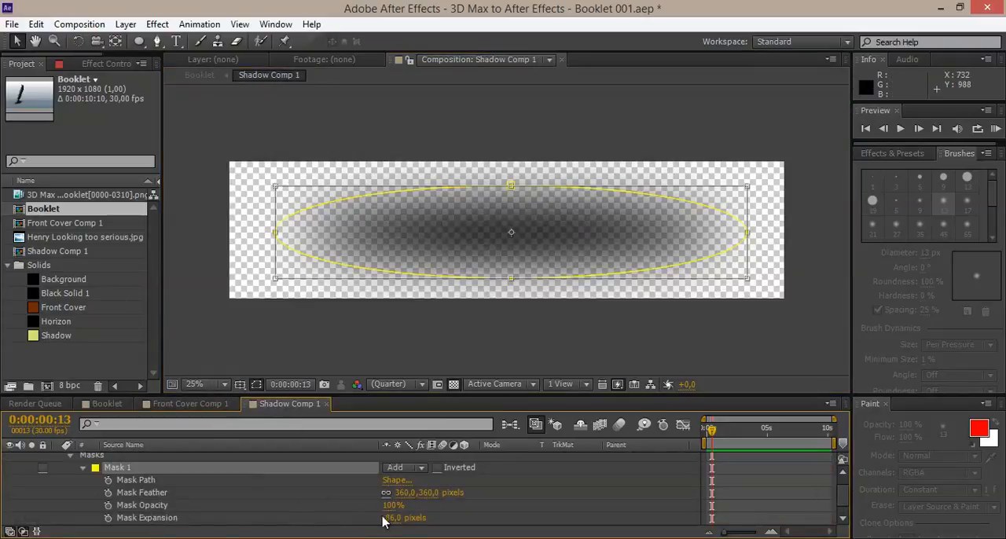
pyautogui.moveTo(428, 492); pyautogui.dragTo(222, 487)
pyautogui.click(110, 404)
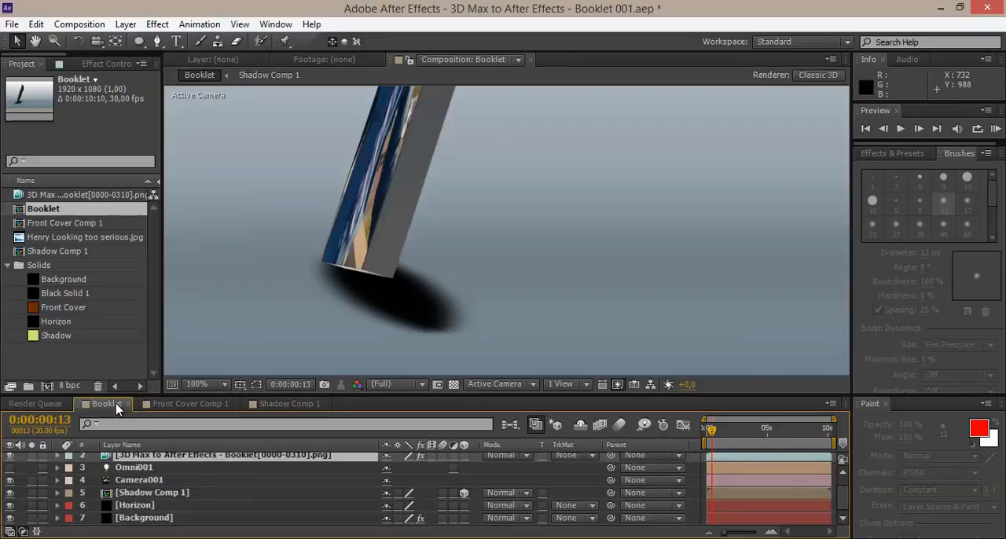
pyautogui.click(269, 406)
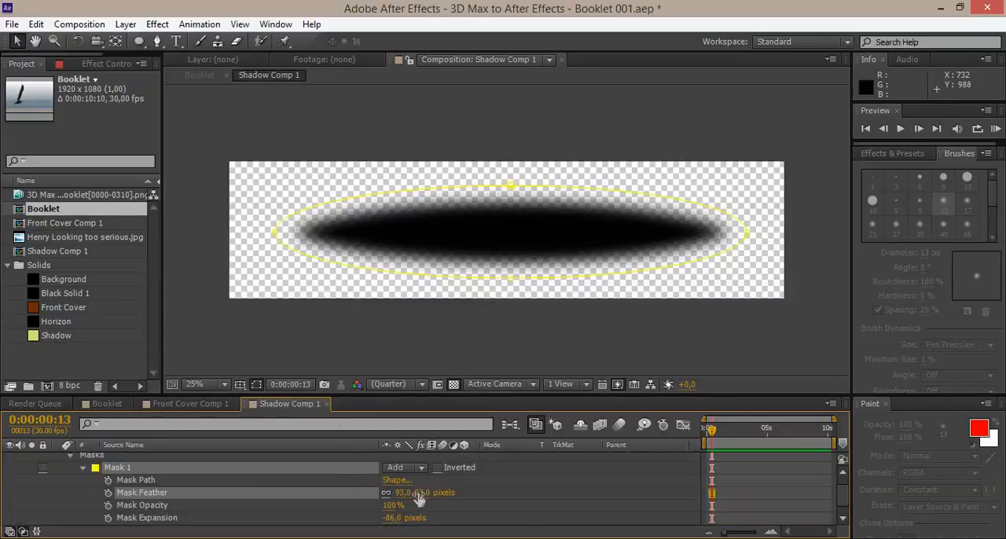
pyautogui.moveTo(424, 493); pyautogui.dragTo(432, 488)
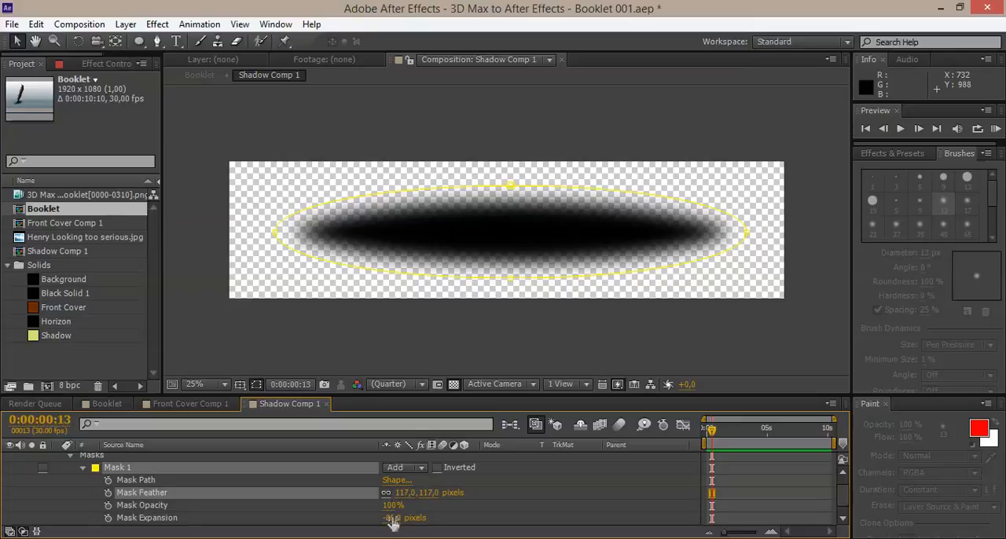
pyautogui.scroll(-1, 393, 524)
pyautogui.scroll(2, 390, 524)
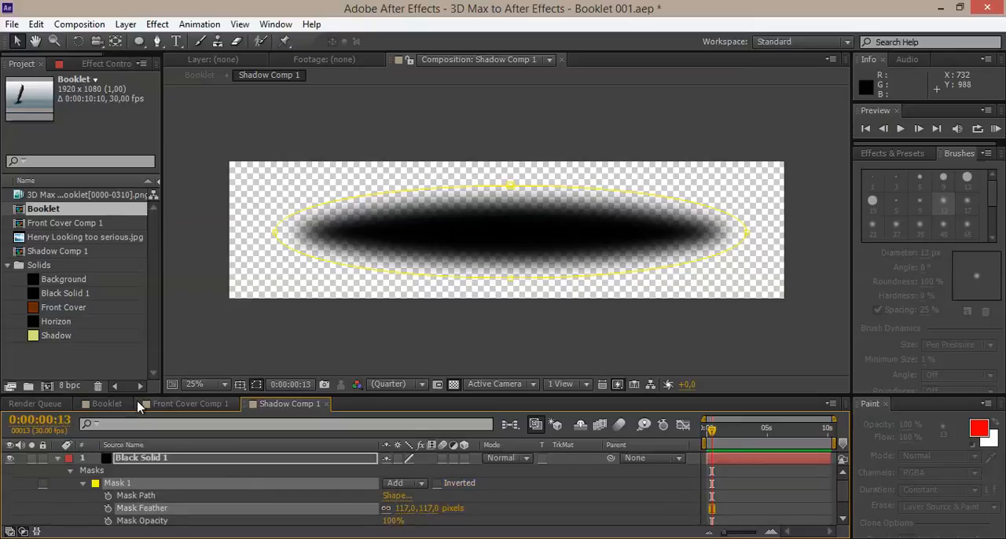
pyautogui.click(107, 404)
# Reveal the Shadow Comp 1 layer's transform properties in Booklet and set its opacity to 76%.
pyautogui.scroll(1, 148, 476)
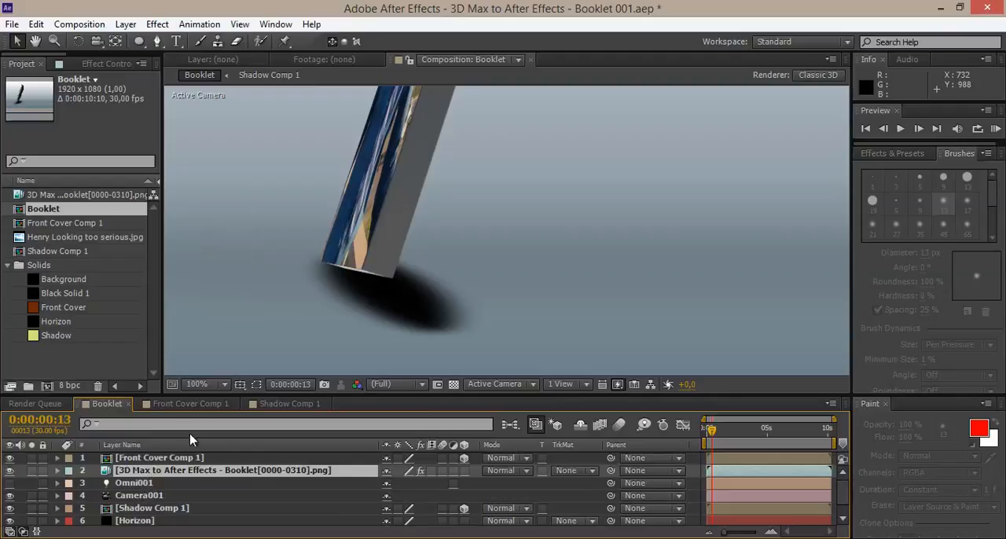
pyautogui.click(140, 510)
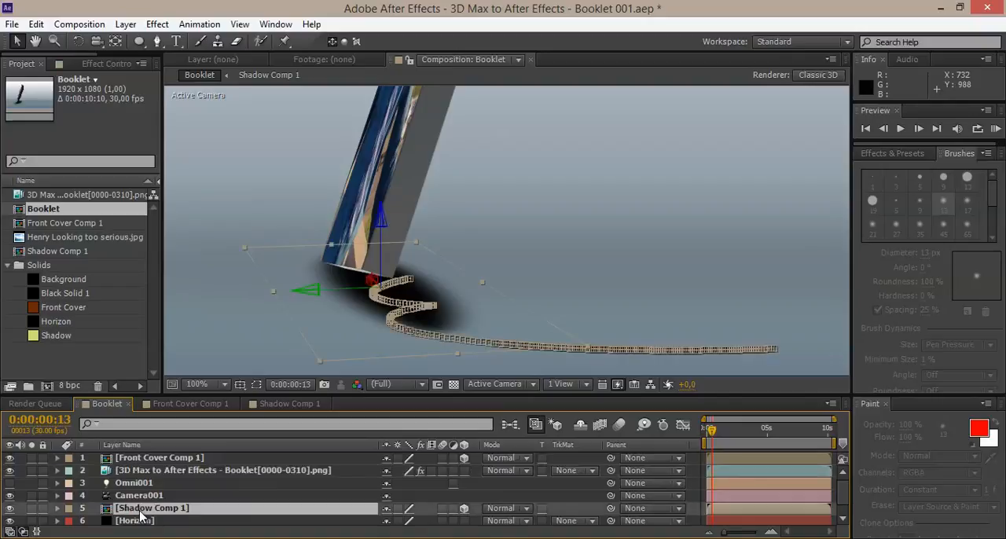
pyautogui.click(58, 508)
pyautogui.click(70, 505)
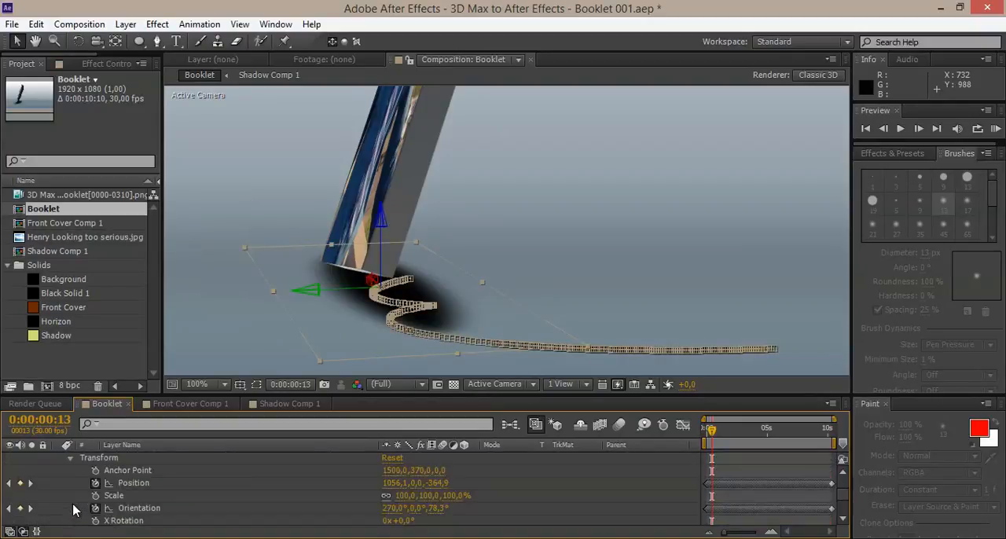
pyautogui.scroll(-3, 154, 523)
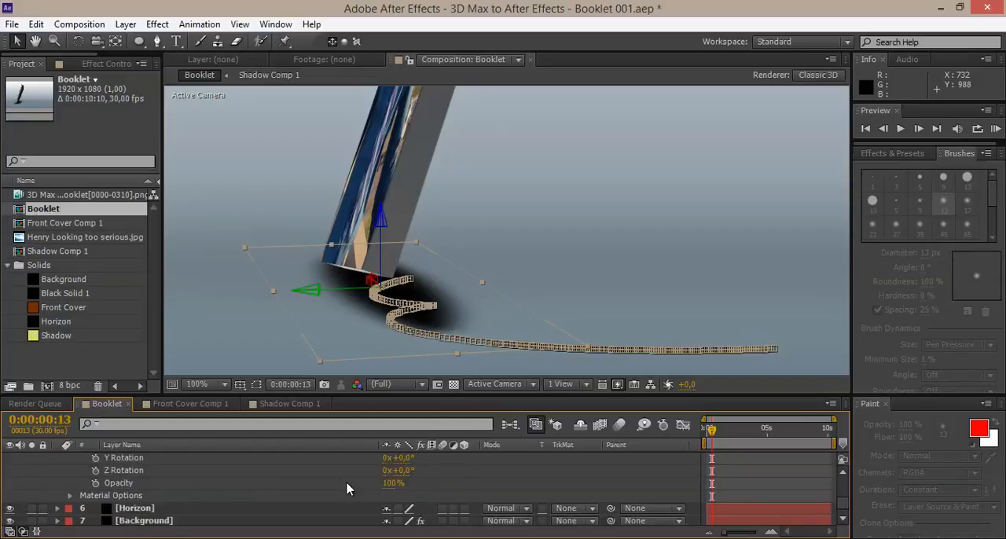
pyautogui.moveTo(386, 484); pyautogui.dragTo(337, 481)
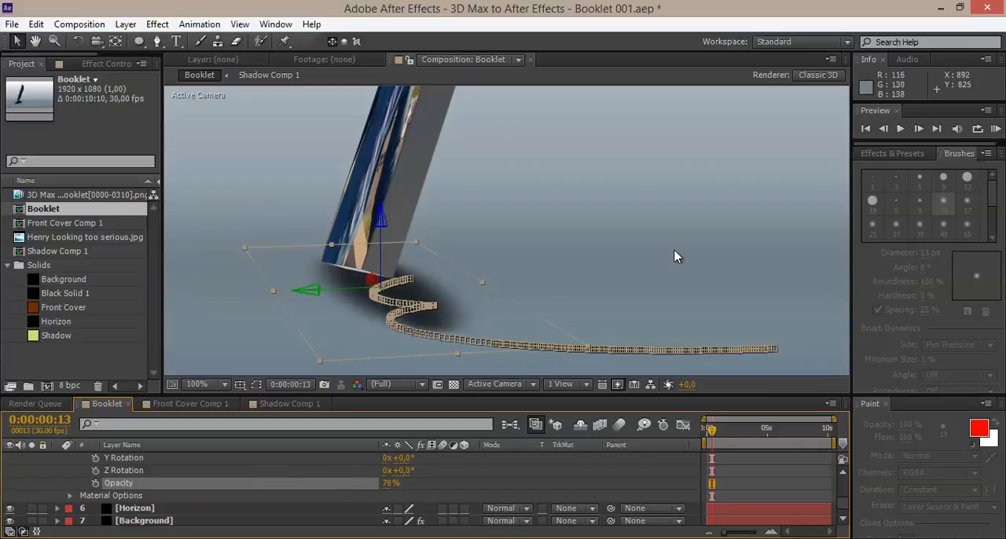
pyautogui.click(746, 240)
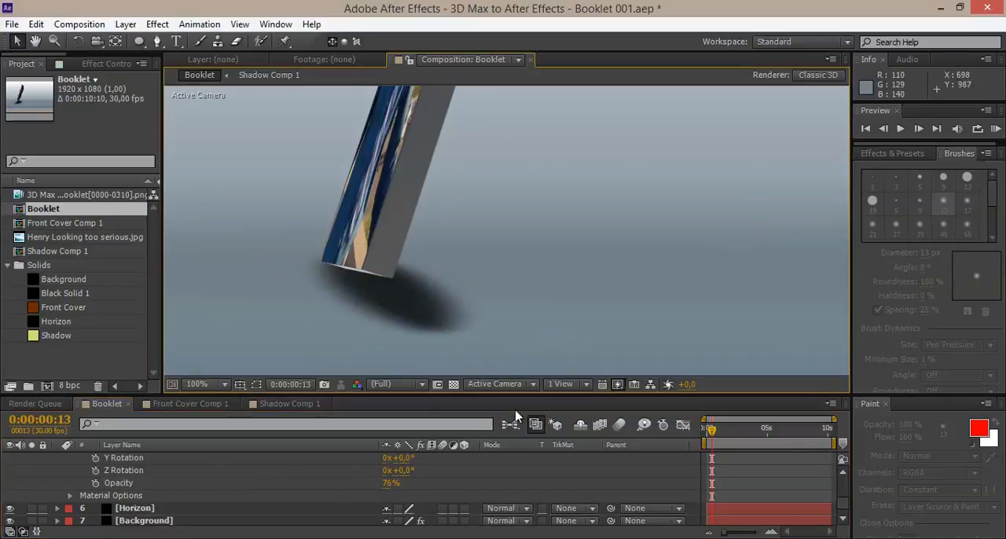
# Go to 0:00:04:08 in Booklet and set the Shadow Comp 1 layer's opacity to 60%.
pyautogui.moveTo(721, 436); pyautogui.dragTo(758, 431)
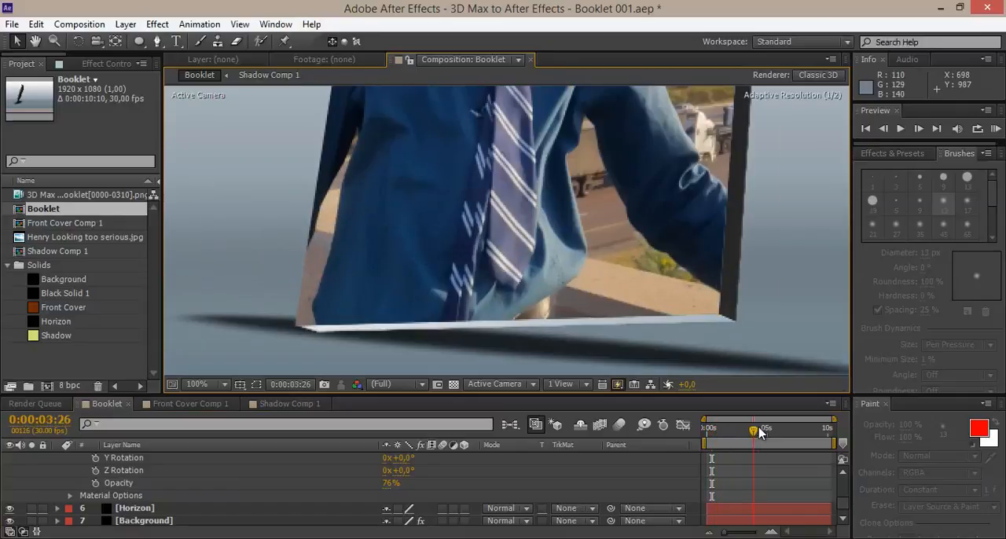
pyautogui.scroll(-2, 615, 251)
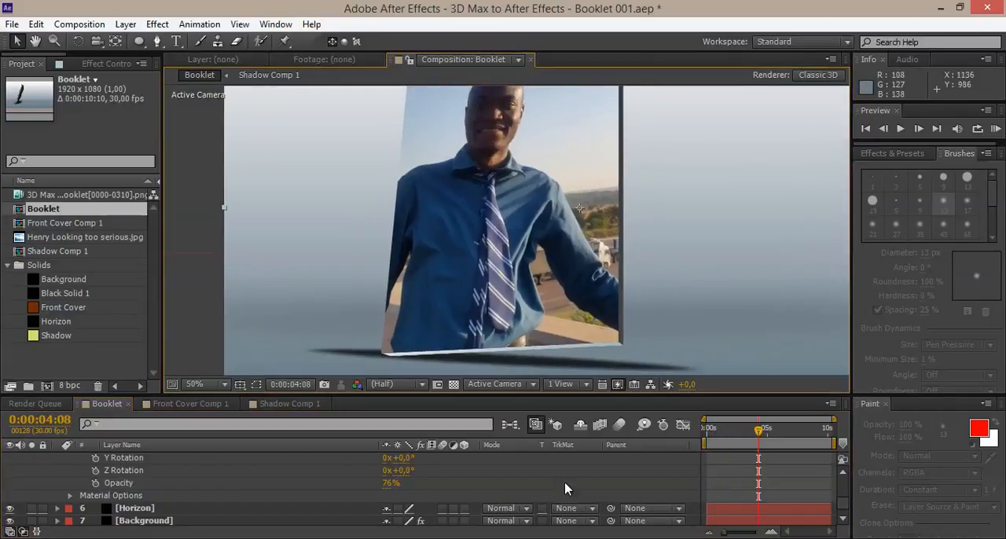
pyautogui.click(389, 483)
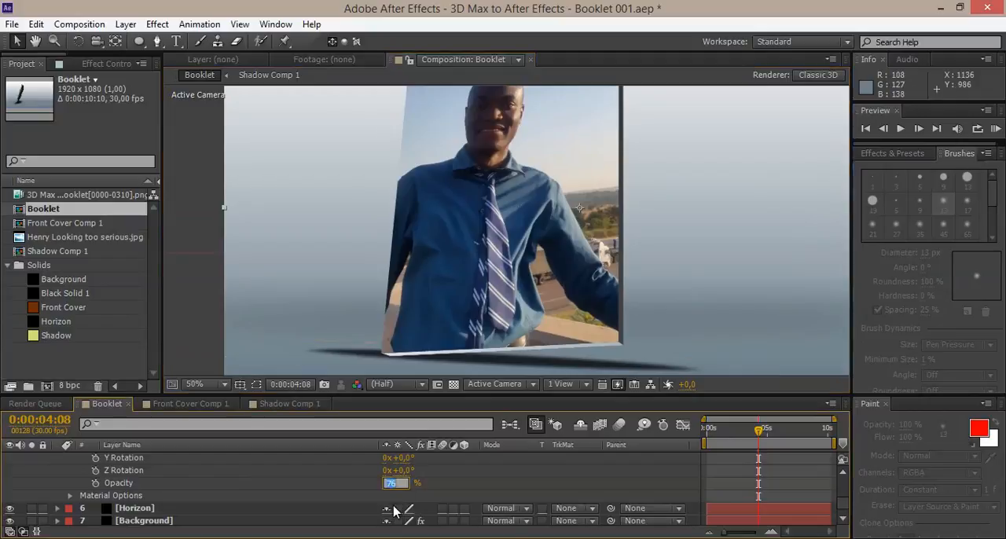
pyautogui.press('Return')
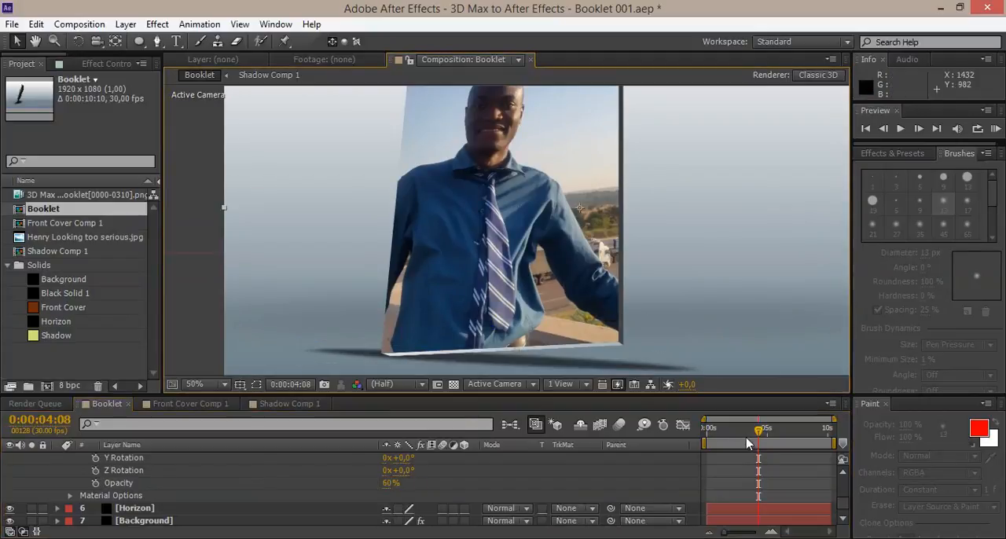
# Enlarge the composition viewing area and examine how the shadow lines up under the booklet at 0:00:05:19 and 0:00:06:25.
pyautogui.moveTo(756, 429)
pyautogui.mouseDown()
pyautogui.moveTo(705, 434)
pyautogui.moveTo(773, 431)
pyautogui.mouseUp()
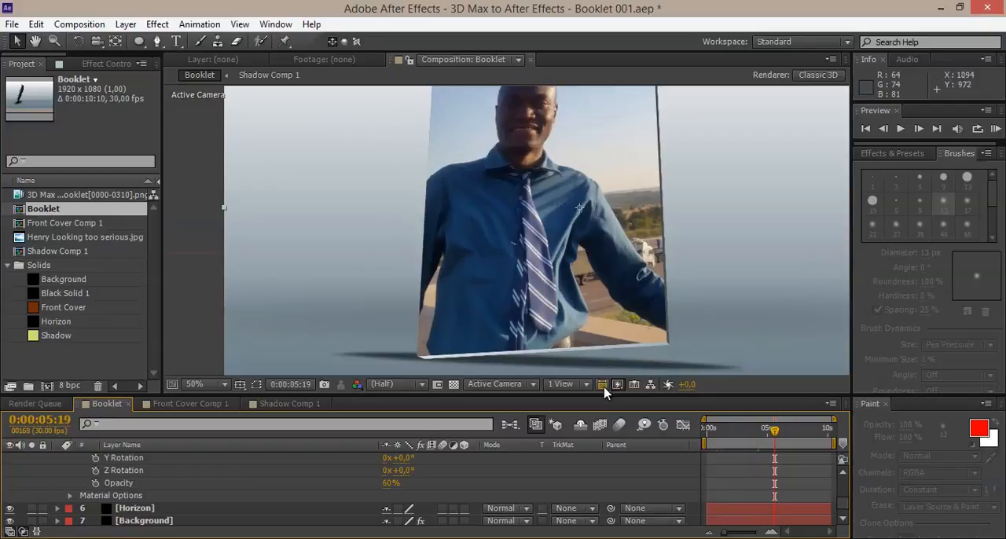
pyautogui.moveTo(595, 397); pyautogui.dragTo(595, 462)
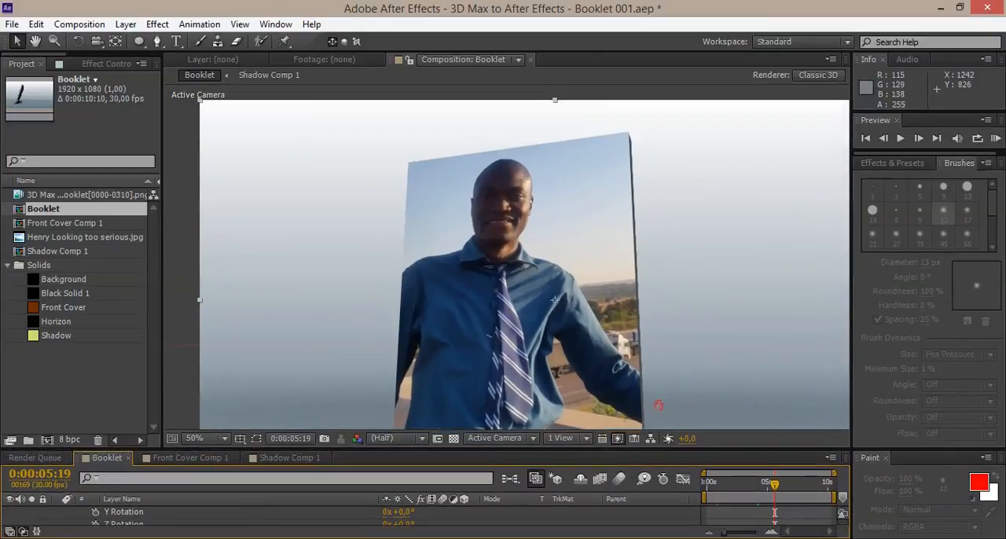
pyautogui.press(',')
pyautogui.press(',')
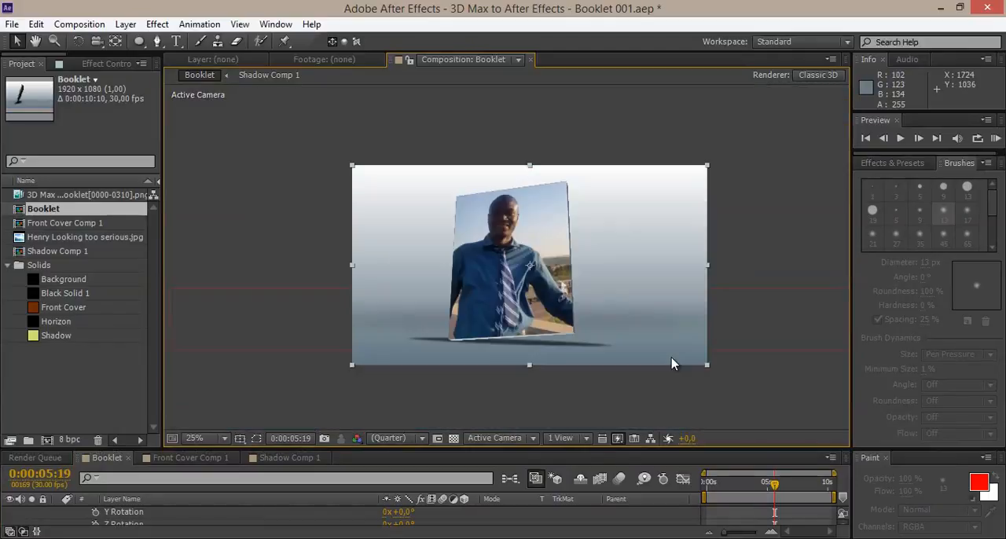
pyautogui.scroll(2, 671, 357)
pyautogui.moveTo(670, 356); pyautogui.dragTo(669, 331)
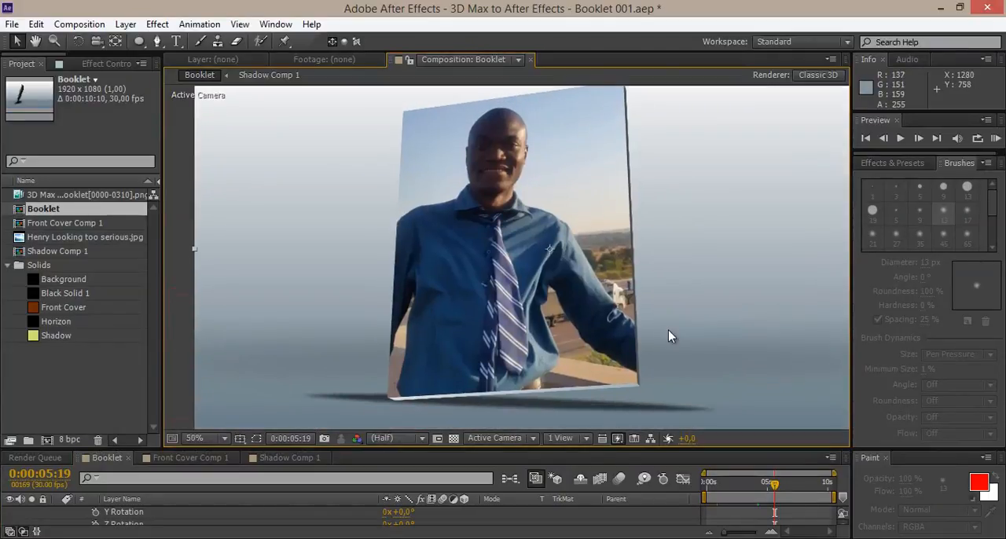
pyautogui.moveTo(769, 483); pyautogui.dragTo(791, 483)
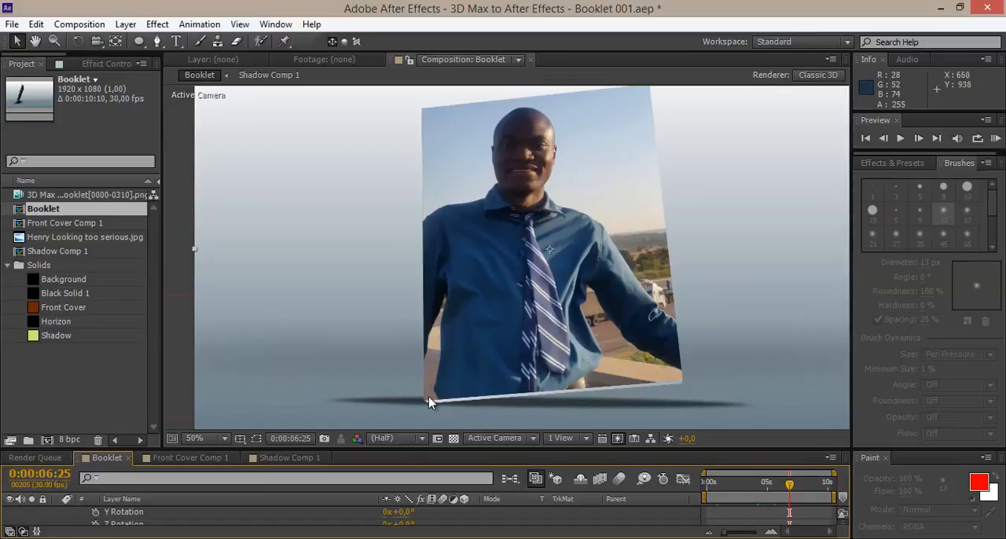
# Try narrowing the elliptical mask by pulling its left side inward, and compare the shadow with the booklet's lower edge.
pyautogui.click(284, 458)
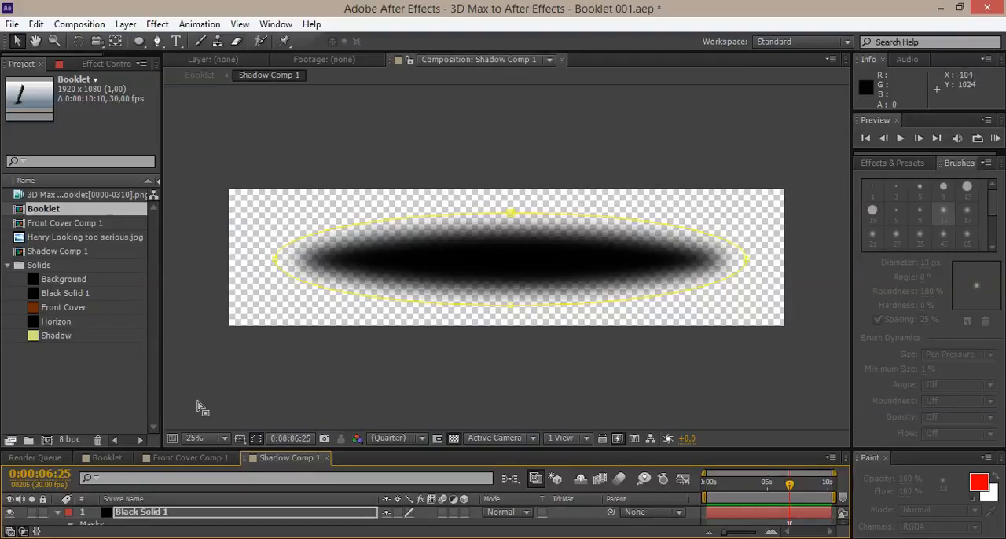
pyautogui.doubleClick(273, 259)
pyautogui.moveTo(274, 258); pyautogui.dragTo(396, 259)
pyautogui.click(120, 458)
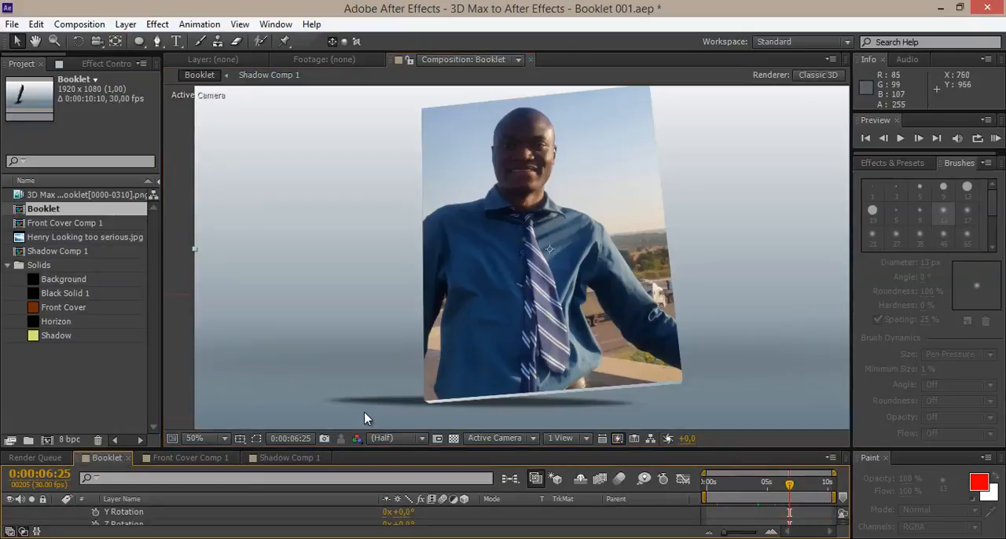
# Stretch the mask's left side almost to the solid's left edge and pull its right side in to just past the middle.
pyautogui.click(276, 457)
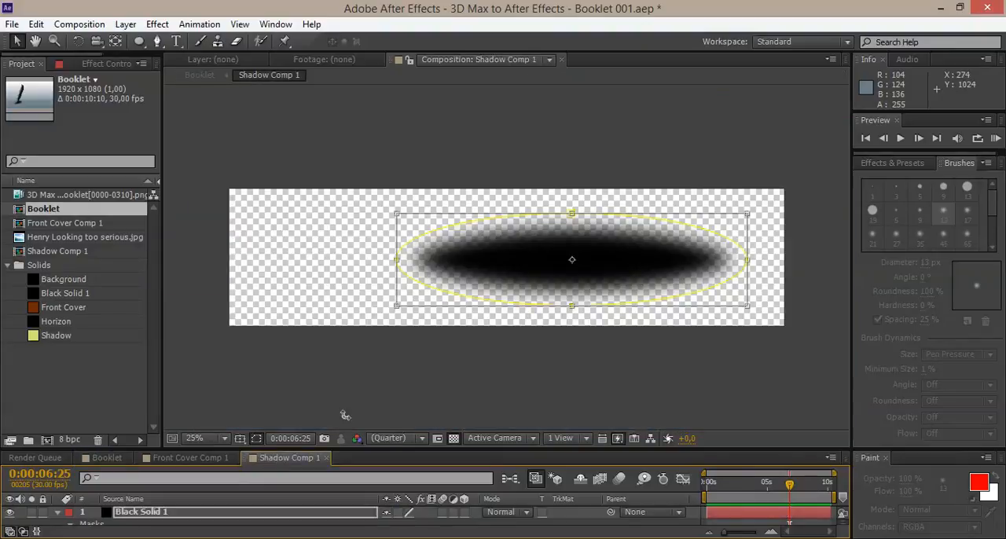
pyautogui.click(395, 263)
pyautogui.doubleClick(395, 263)
pyautogui.moveTo(392, 260); pyautogui.dragTo(244, 261)
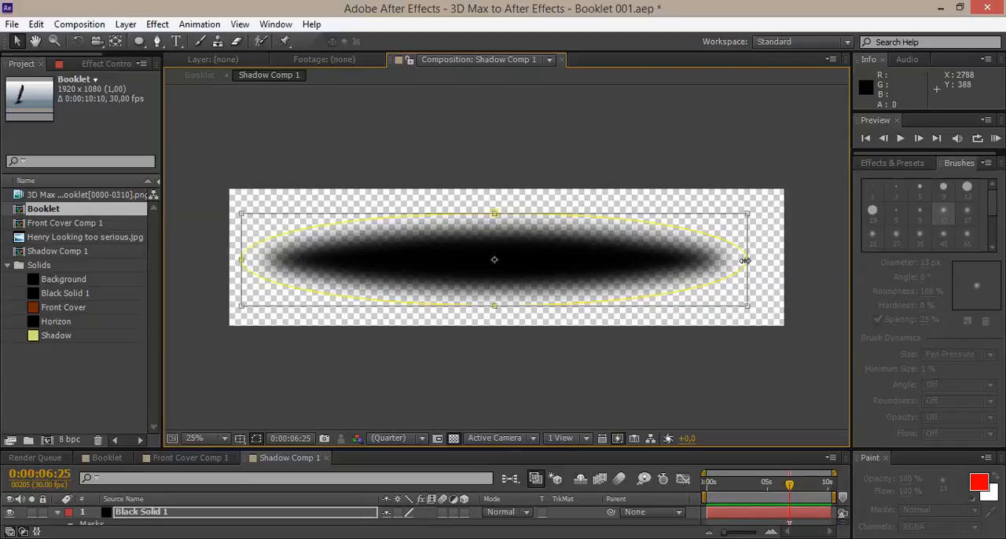
pyautogui.moveTo(683, 263); pyautogui.dragTo(553, 252)
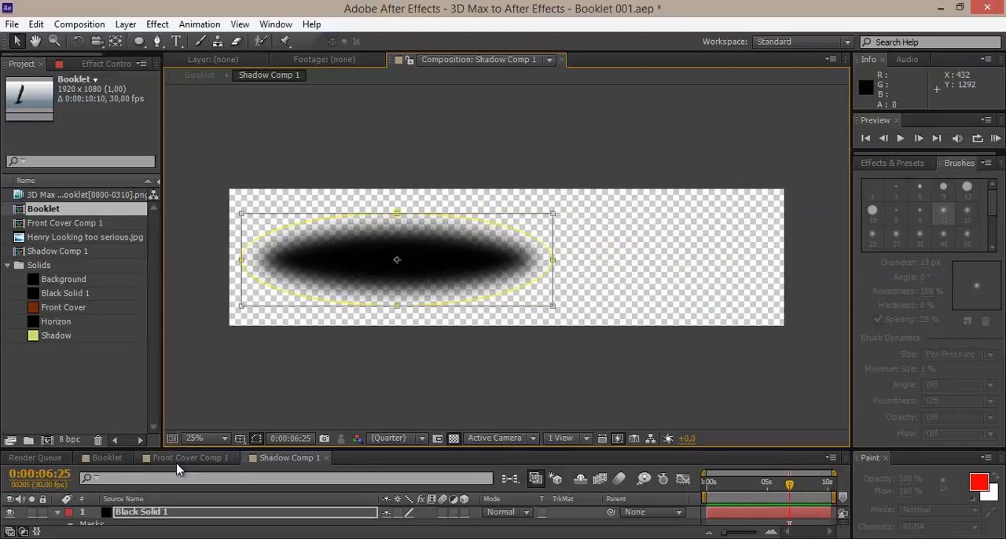
pyautogui.click(113, 458)
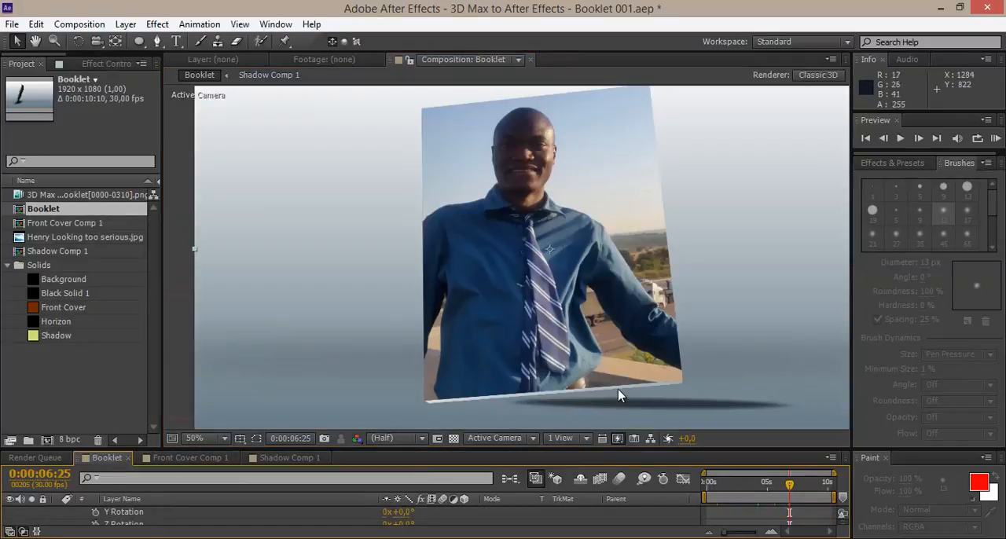
# Widen the mask's right side to about four-fifths across the solid, and place the Shadow Comp 1 timeline beside Booklet.
pyautogui.click(267, 458)
pyautogui.moveTo(553, 260); pyautogui.dragTo(637, 259)
pyautogui.click(114, 461)
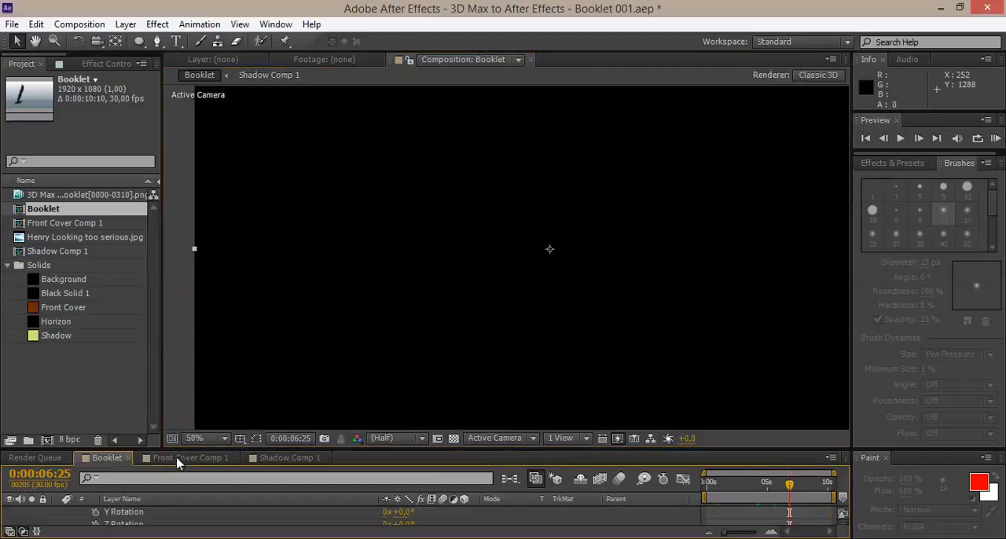
pyautogui.moveTo(262, 460); pyautogui.dragTo(64, 461)
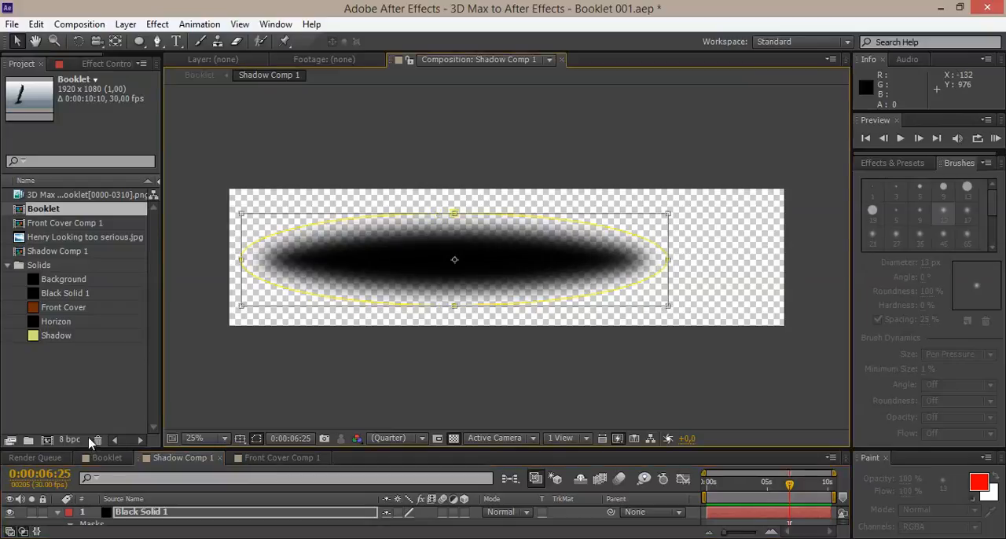
# Check the shadow in Booklet at 0:00:07:06 and make the elliptical mask in Shadow Comp 1 slightly taller at its upper and lower edges.
pyautogui.click(98, 458)
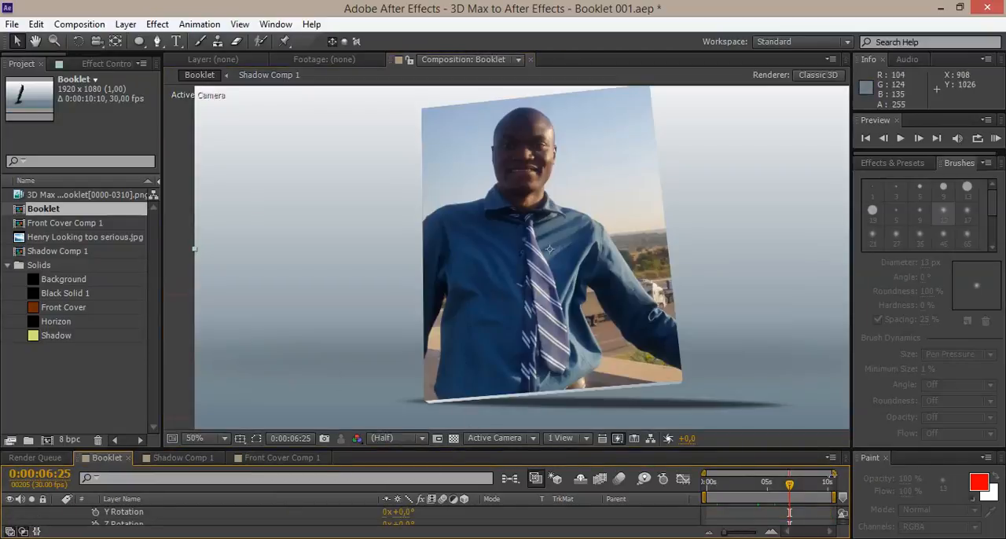
pyautogui.moveTo(777, 486)
pyautogui.mouseDown()
pyautogui.moveTo(723, 488)
pyautogui.moveTo(793, 487)
pyautogui.mouseUp()
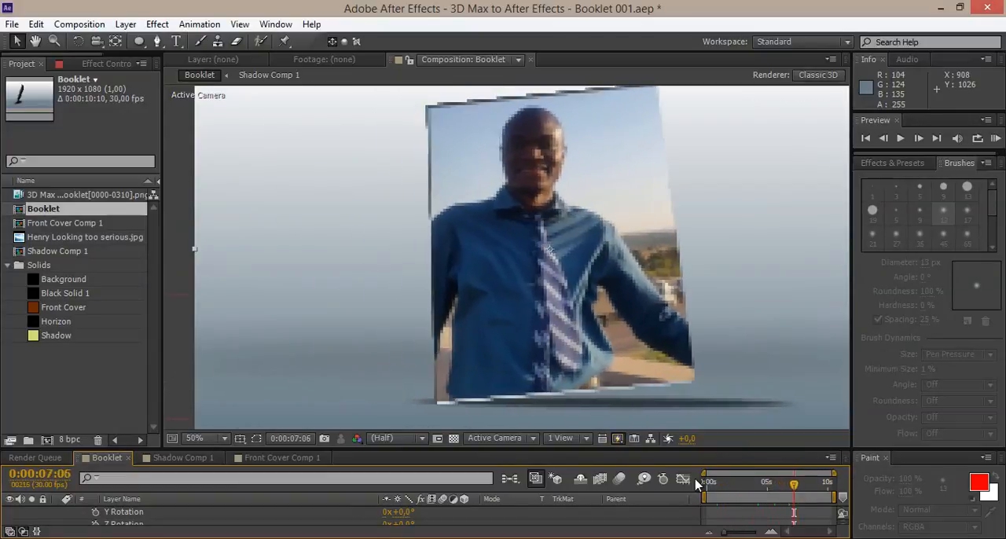
pyautogui.click(184, 457)
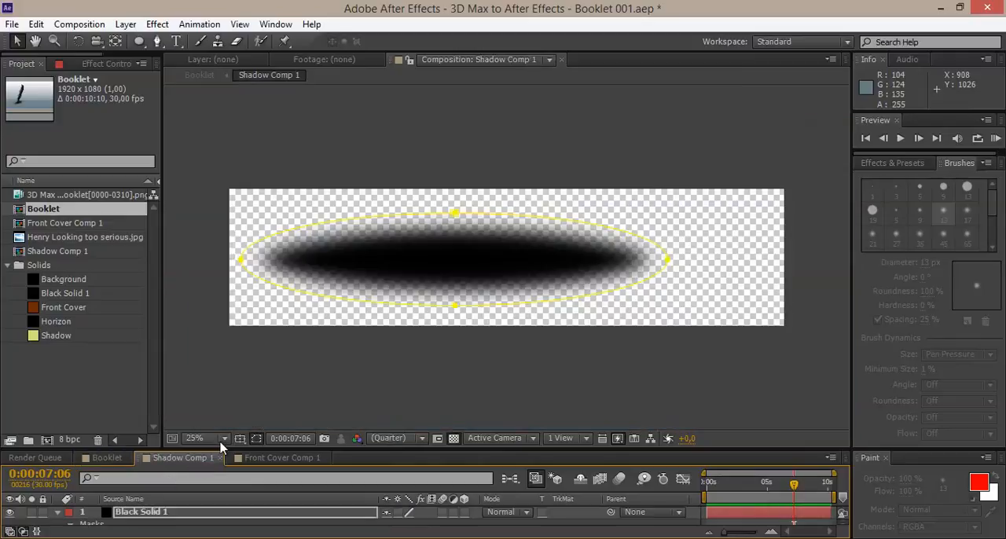
pyautogui.click(453, 219)
pyautogui.moveTo(454, 212); pyautogui.dragTo(454, 204)
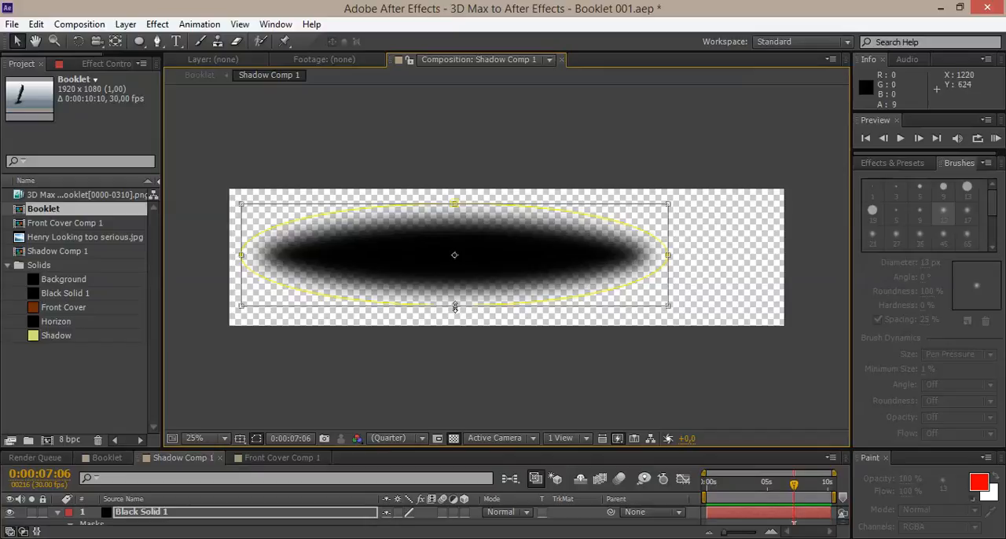
pyautogui.moveTo(455, 306); pyautogui.dragTo(454, 313)
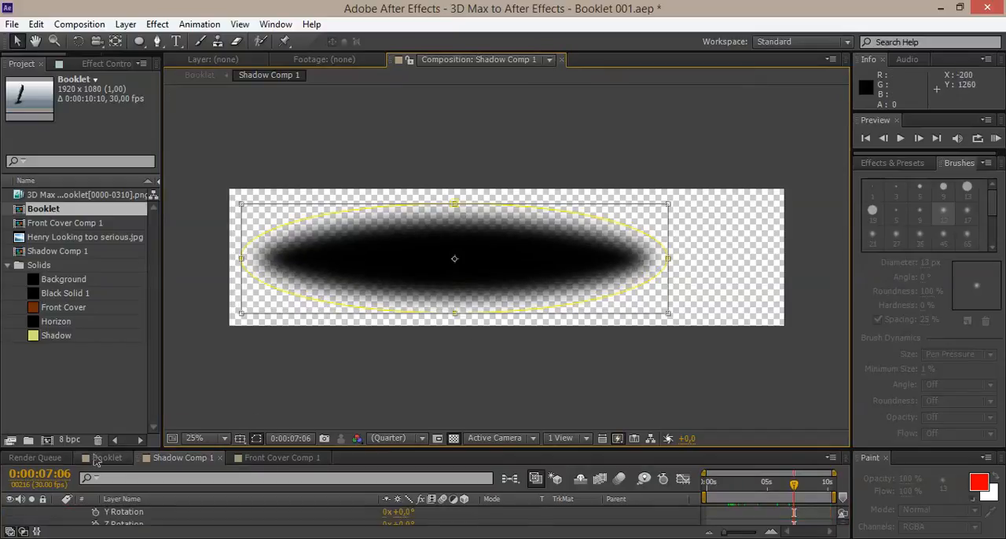
# Review the reshaped shadow in Booklet at 0:00:05:17 and save the project as the incremented version Booklet 002.
pyautogui.click(101, 457)
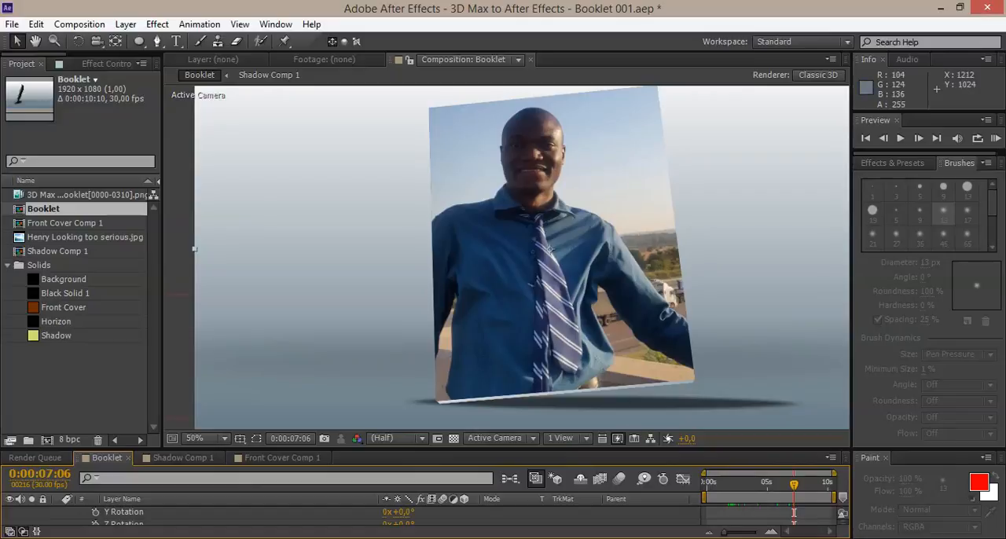
pyautogui.moveTo(794, 484)
pyautogui.mouseDown()
pyautogui.moveTo(735, 487)
pyautogui.moveTo(825, 483)
pyautogui.moveTo(775, 488)
pyautogui.mouseUp()
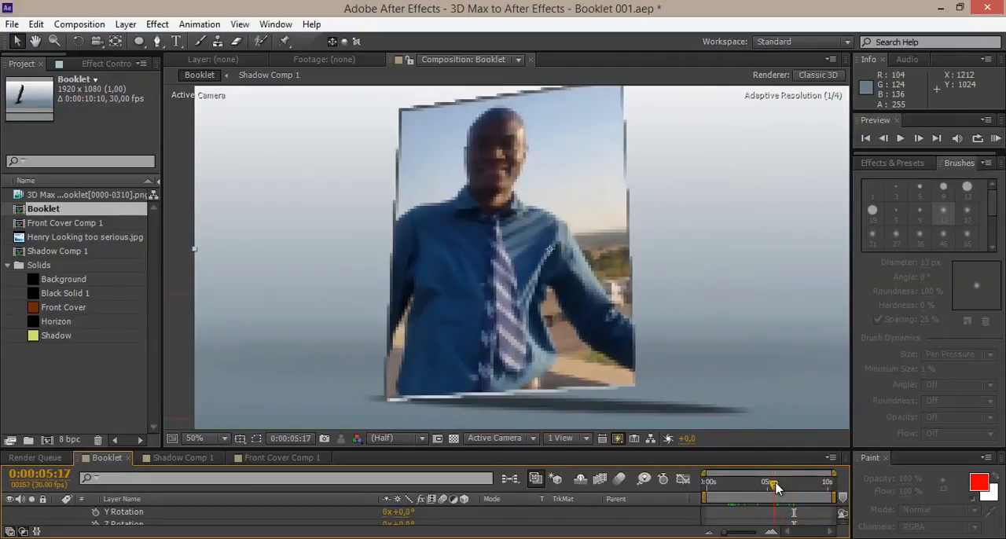
pyautogui.hotkey('ctrl', 'alt', 'shift', 's')
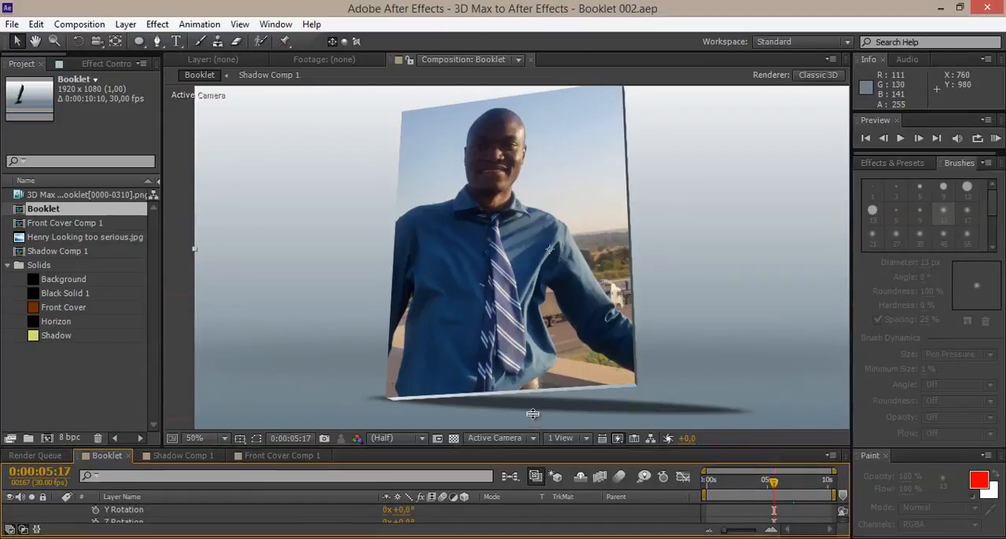
# Enlarge the Booklet timeline area in height and width, and move the current time to 0:00:03:22.
pyautogui.moveTo(533, 413); pyautogui.dragTo(533, 359)
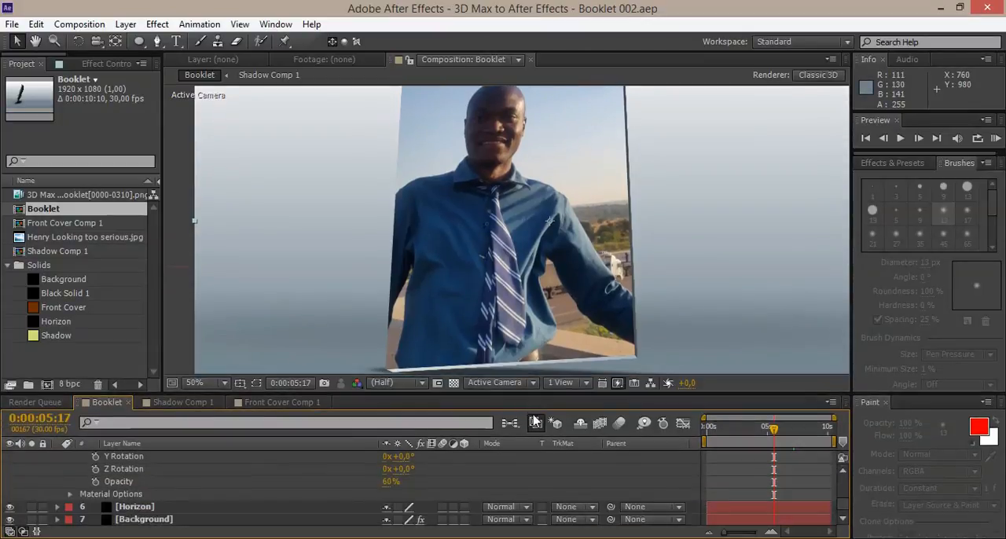
pyautogui.hotkey('ctrl', '8')
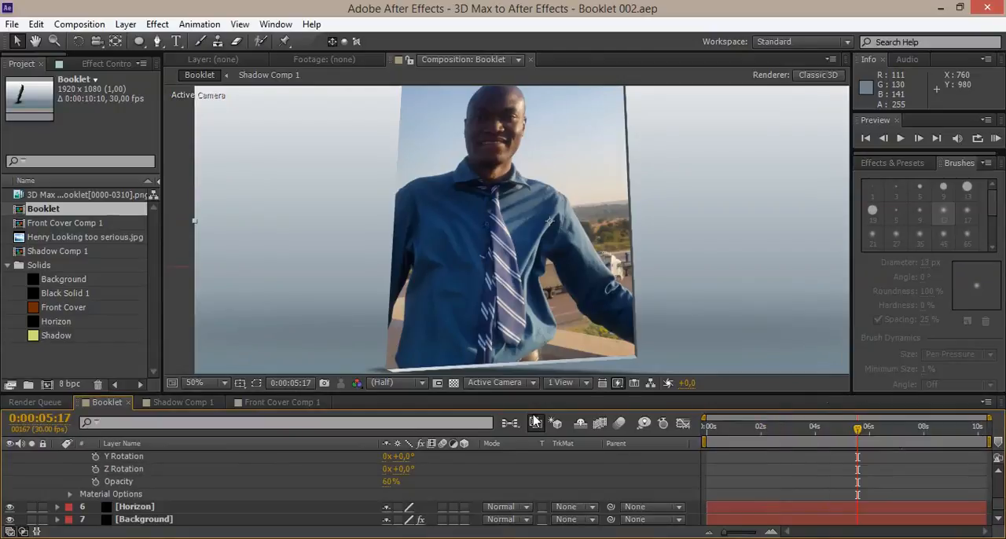
pyautogui.moveTo(773, 429)
pyautogui.mouseDown()
pyautogui.moveTo(730, 429)
pyautogui.moveTo(808, 429)
pyautogui.mouseUp()
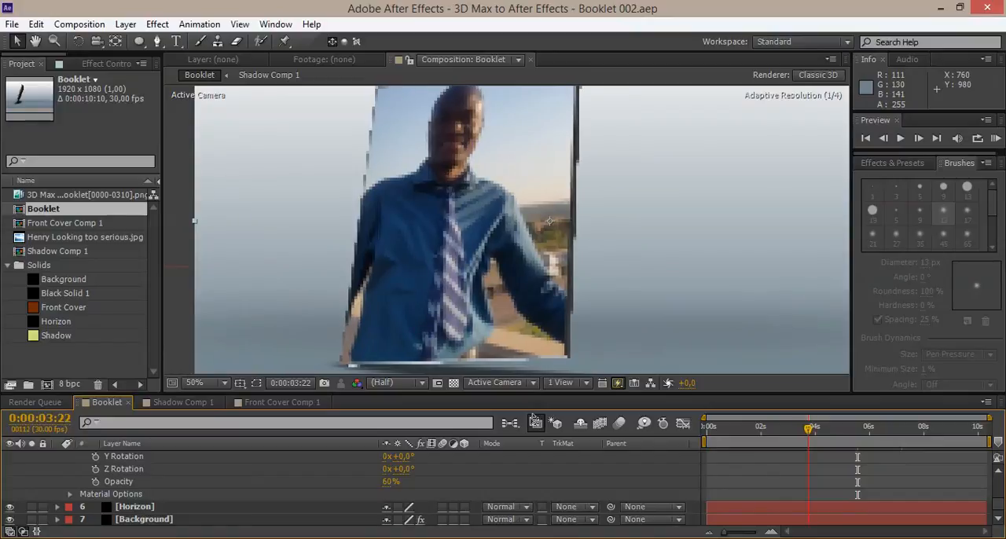
pyautogui.moveTo(675, 236); pyautogui.dragTo(682, 259)
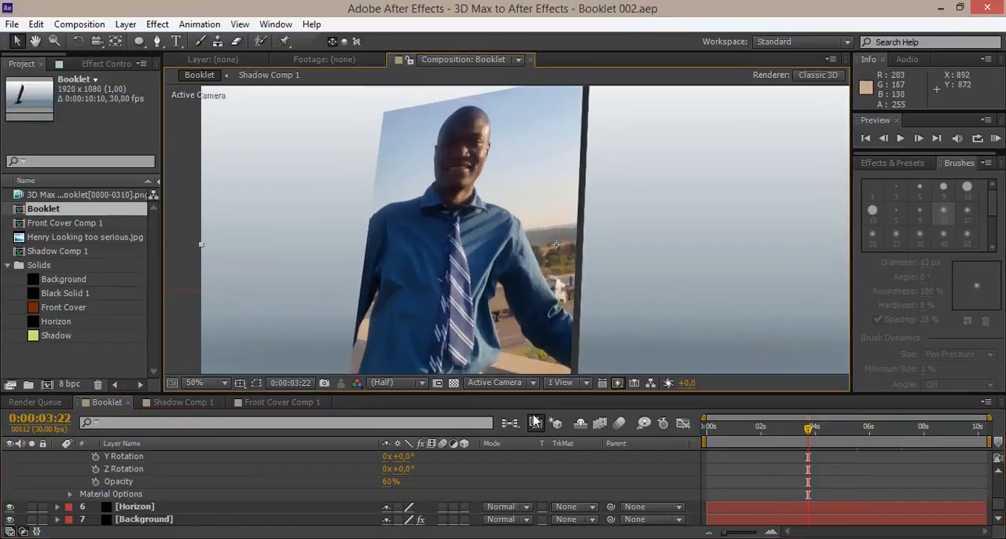
pyautogui.scroll(4, 349, 483)
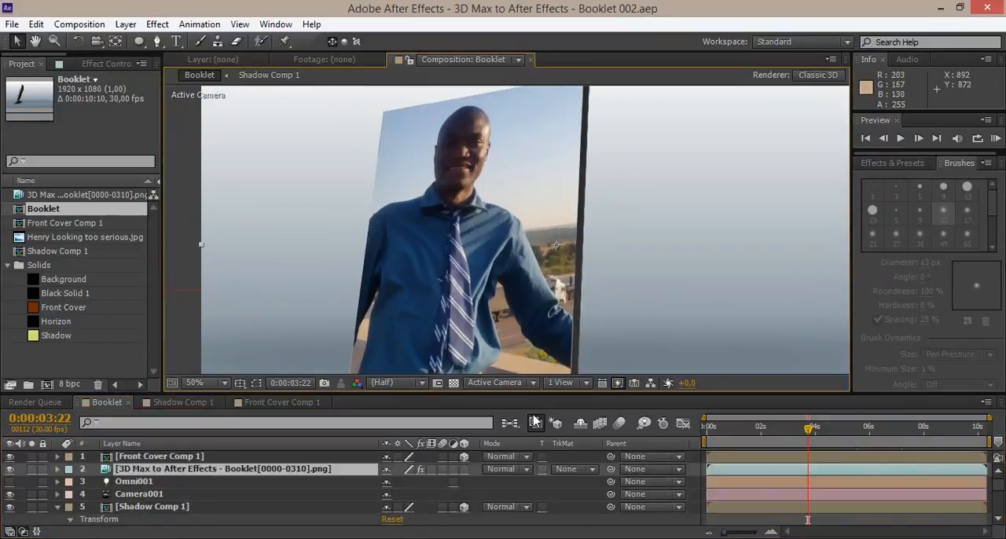
# Apply the CC Light Sweep effect to the Front Cover Comp 1 layer.
pyautogui.click(160, 456)
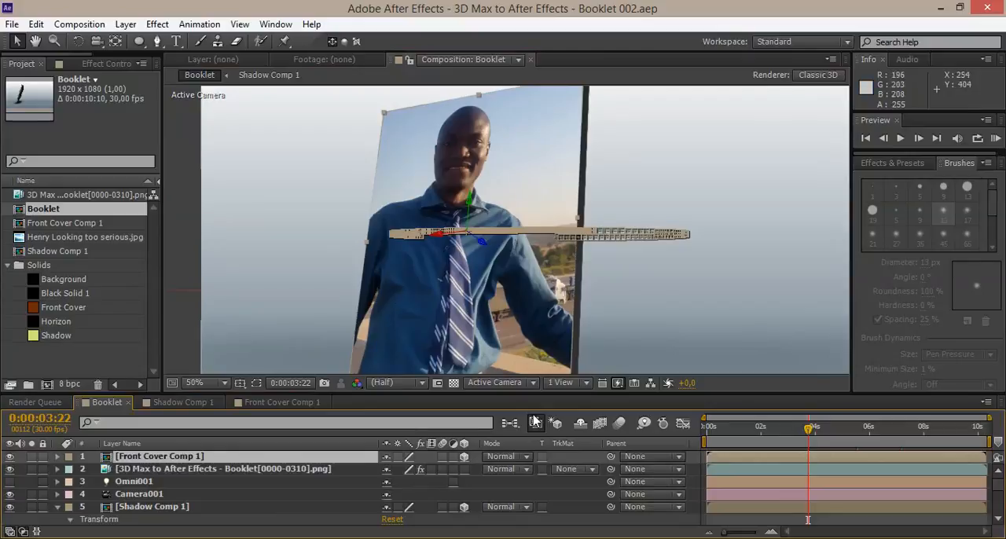
pyautogui.click(891, 164)
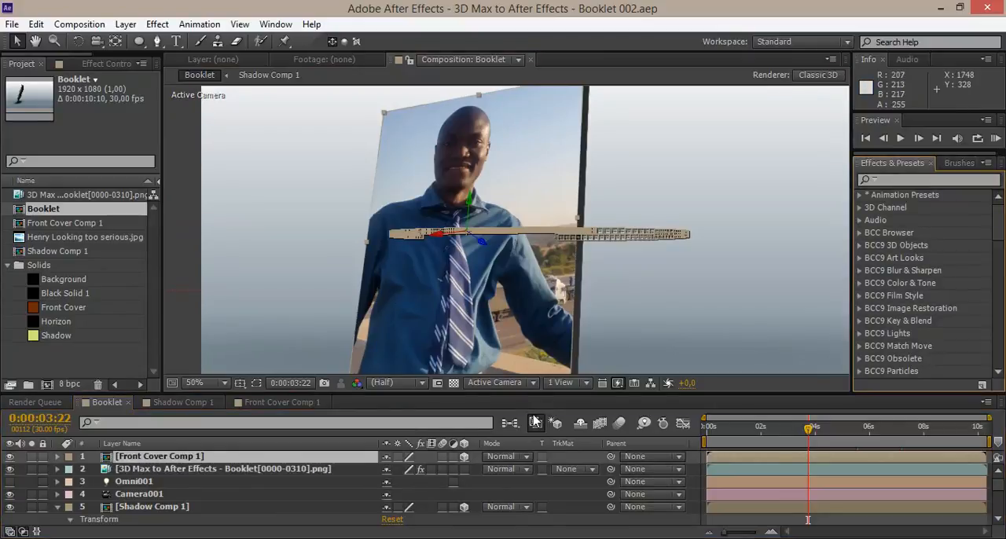
pyautogui.click(927, 180)
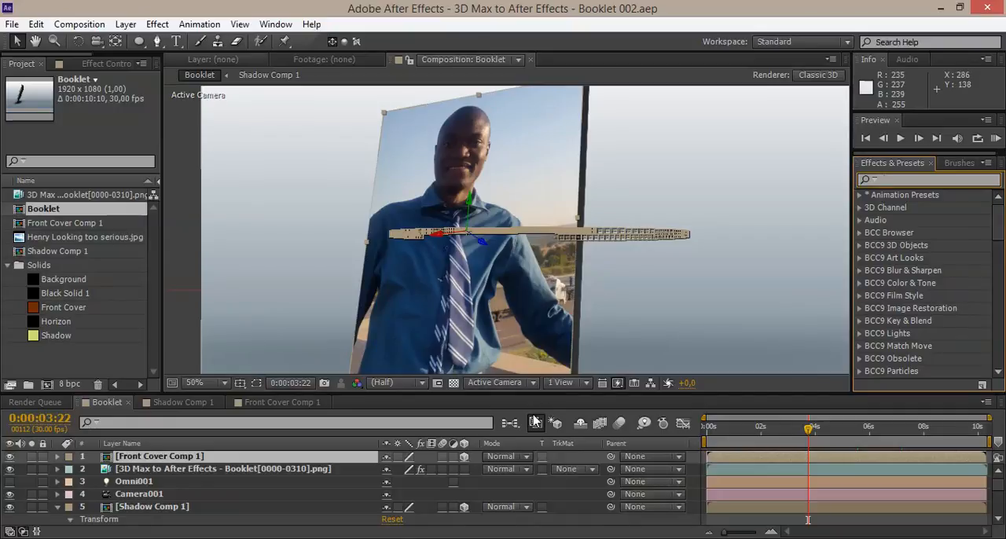
pyautogui.click(157, 23)
pyautogui.click(157, 24)
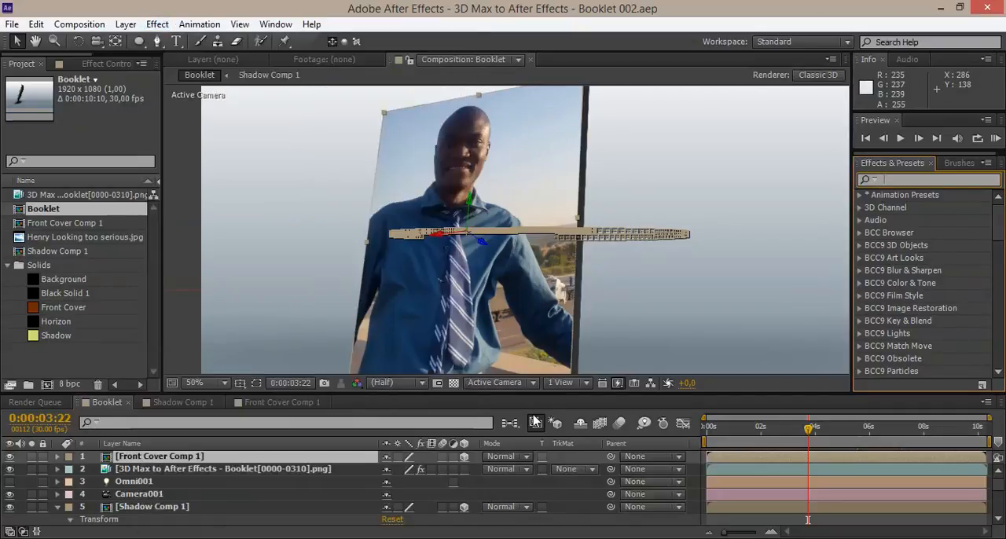
pyautogui.click(157, 24)
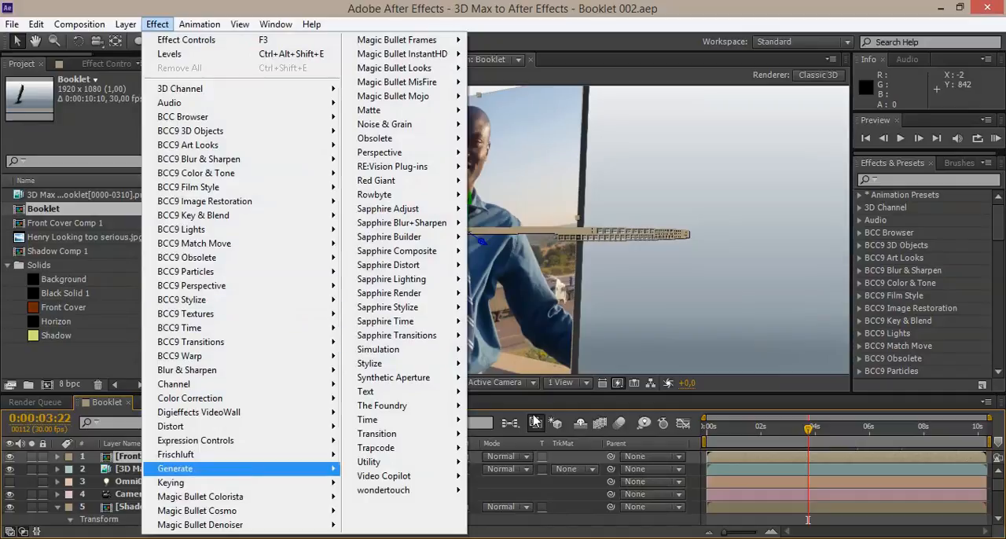
pyautogui.moveTo(174, 468)
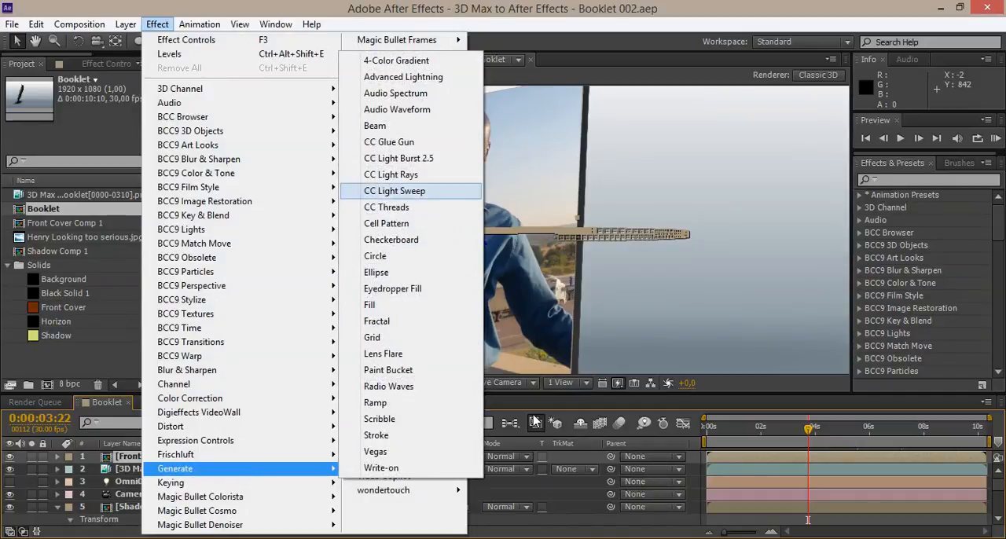
pyautogui.click(395, 191)
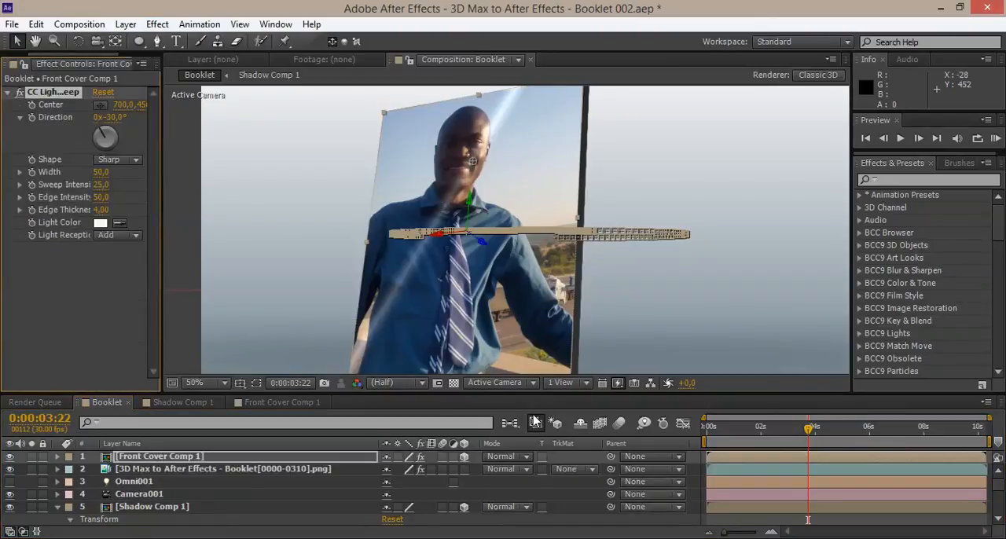
# Add a Levels effect above CC Light Sweep on the front cover layer with Input White set to 194.
pyautogui.click(534, 422)
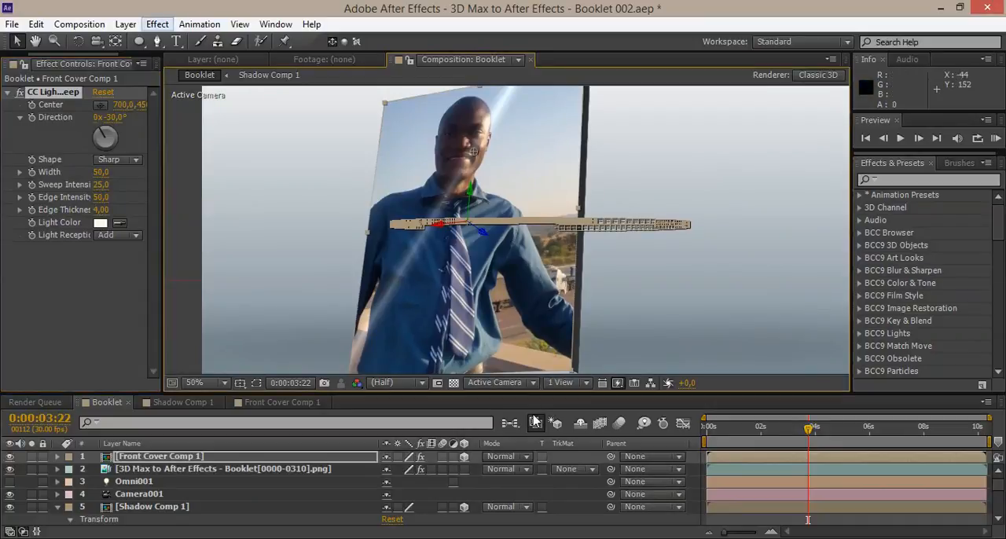
pyautogui.click(157, 24)
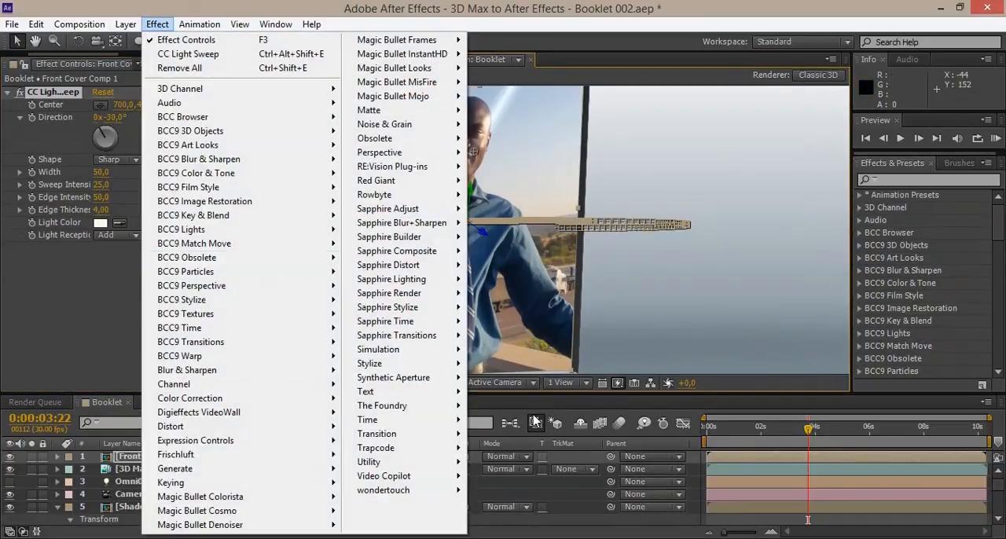
pyautogui.moveTo(190, 398)
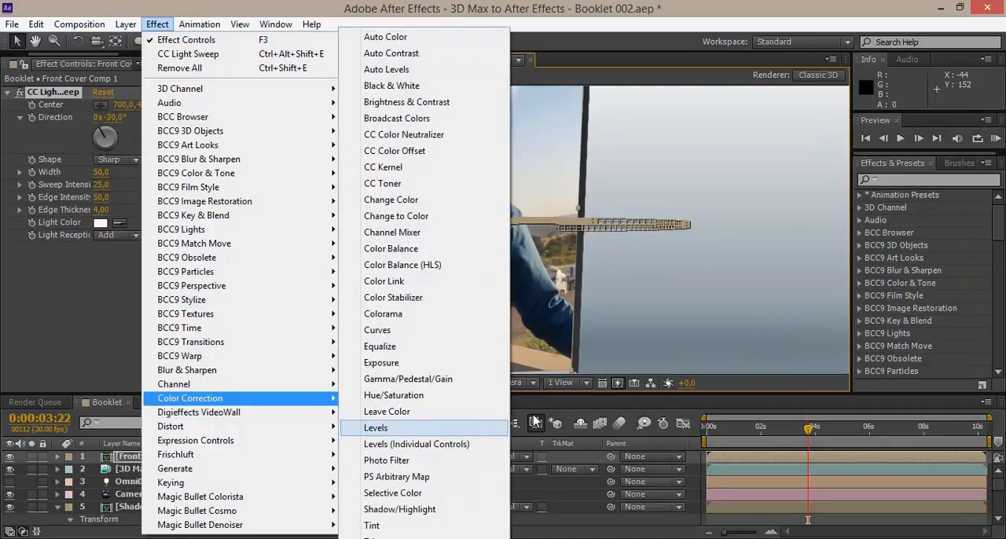
pyautogui.click(375, 428)
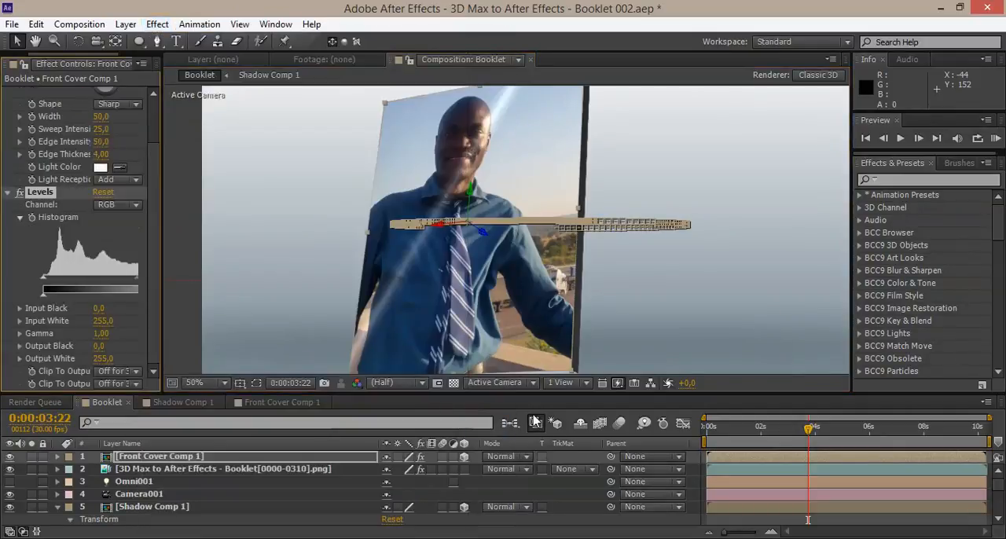
pyautogui.moveTo(40, 247); pyautogui.dragTo(58, 88)
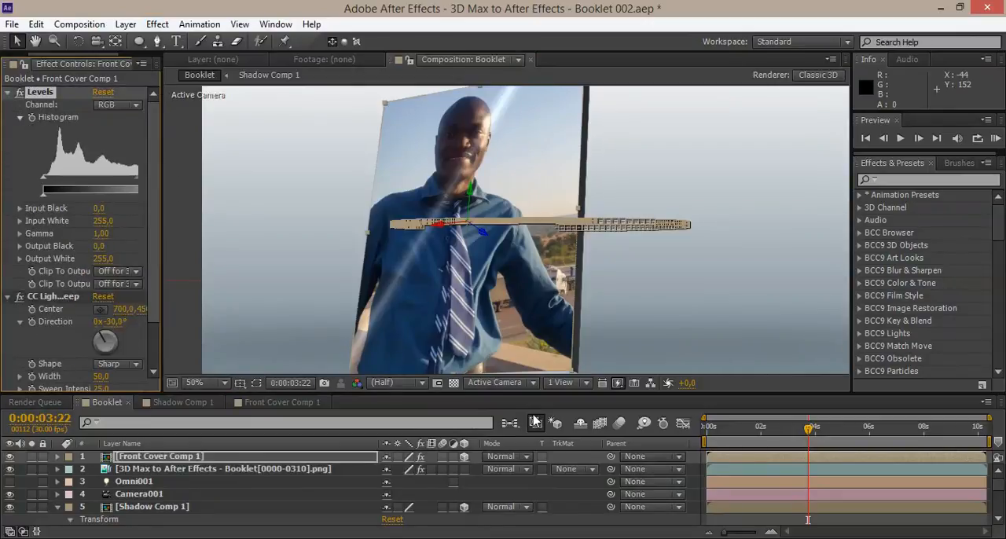
pyautogui.moveTo(162, 188)
pyautogui.mouseDown()
pyautogui.moveTo(269, 188)
pyautogui.moveTo(187, 177)
pyautogui.mouseUp()
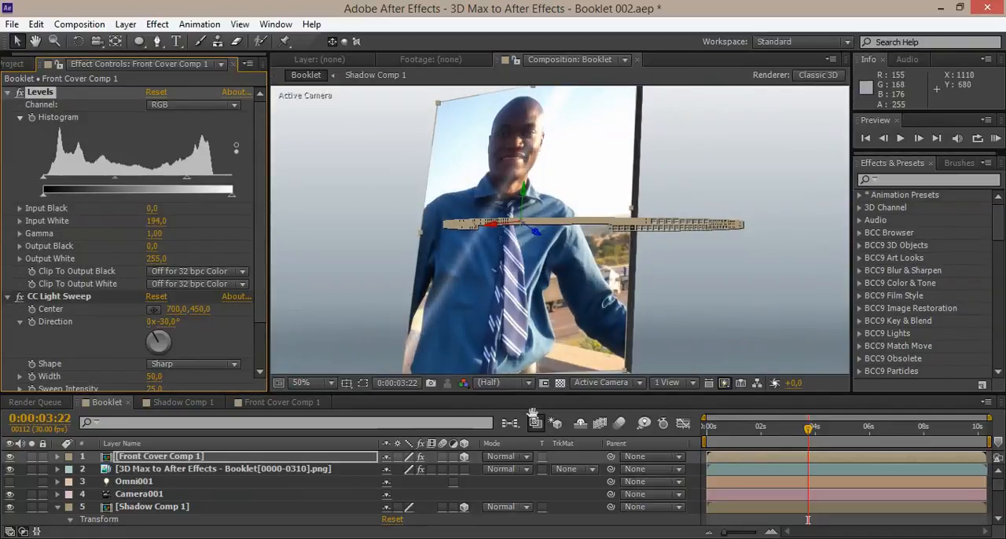
pyautogui.click(534, 421)
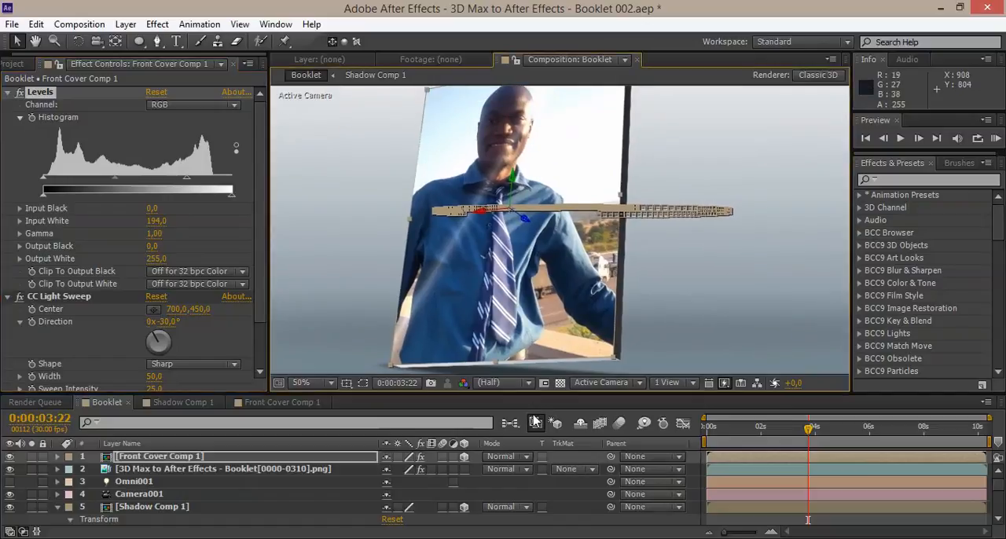
# Set the light sweep's Width to 238 and its Sweep Intensity to 93.
pyautogui.click(59, 296)
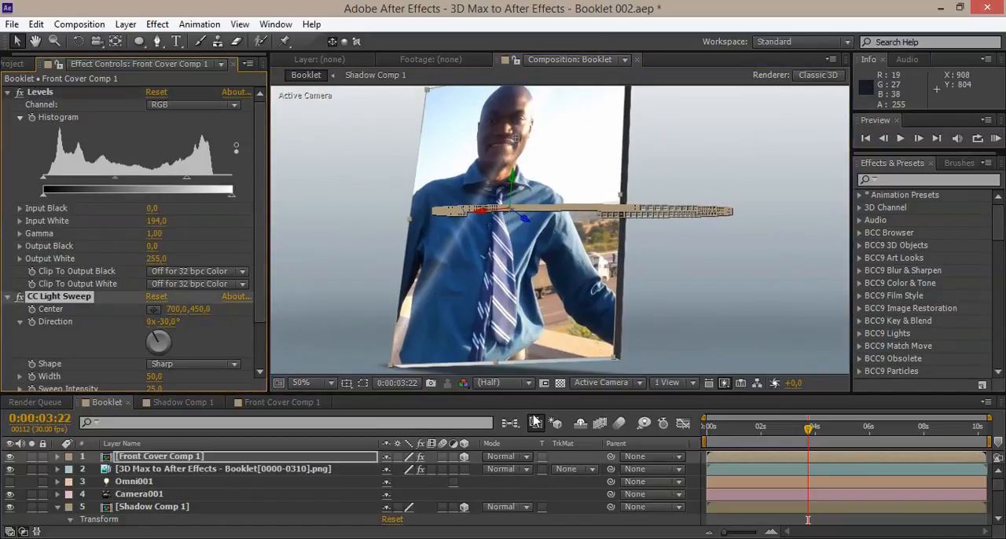
pyautogui.scroll(-3, 129, 314)
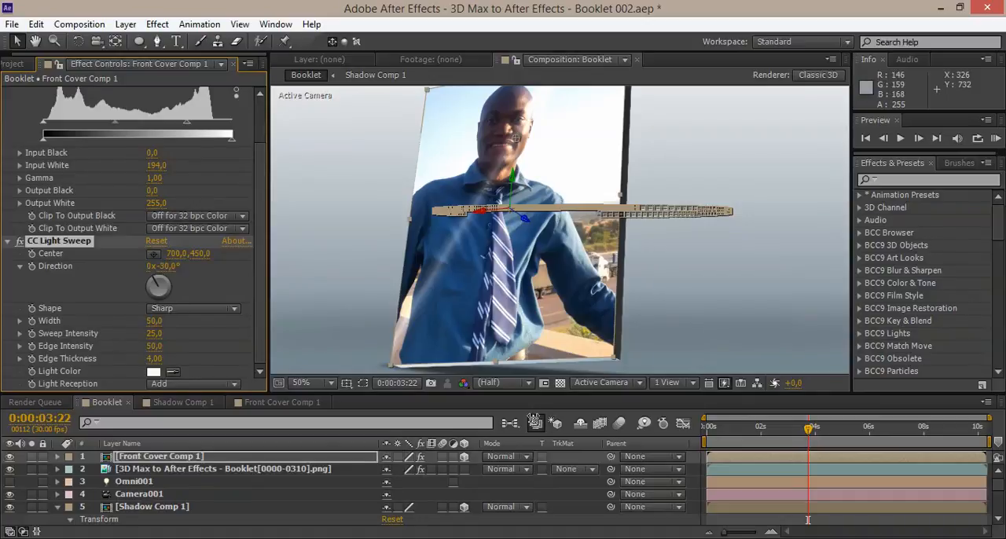
pyautogui.moveTo(155, 321); pyautogui.dragTo(220, 320)
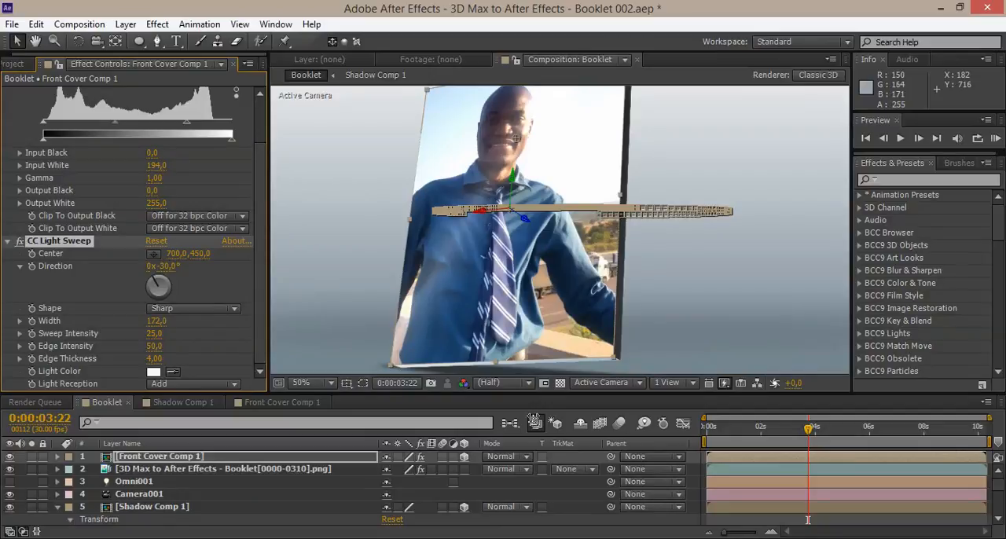
pyautogui.moveTo(154, 333)
pyautogui.mouseDown()
pyautogui.moveTo(206, 333)
pyautogui.moveTo(185, 320)
pyautogui.mouseUp()
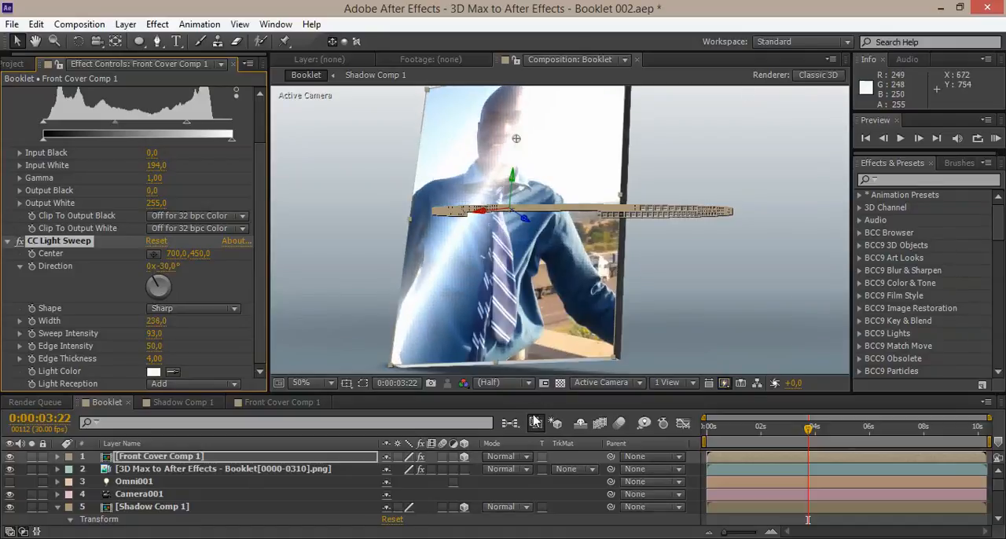
pyautogui.scroll(-2, 493, 297)
pyautogui.scroll(2, 540, 320)
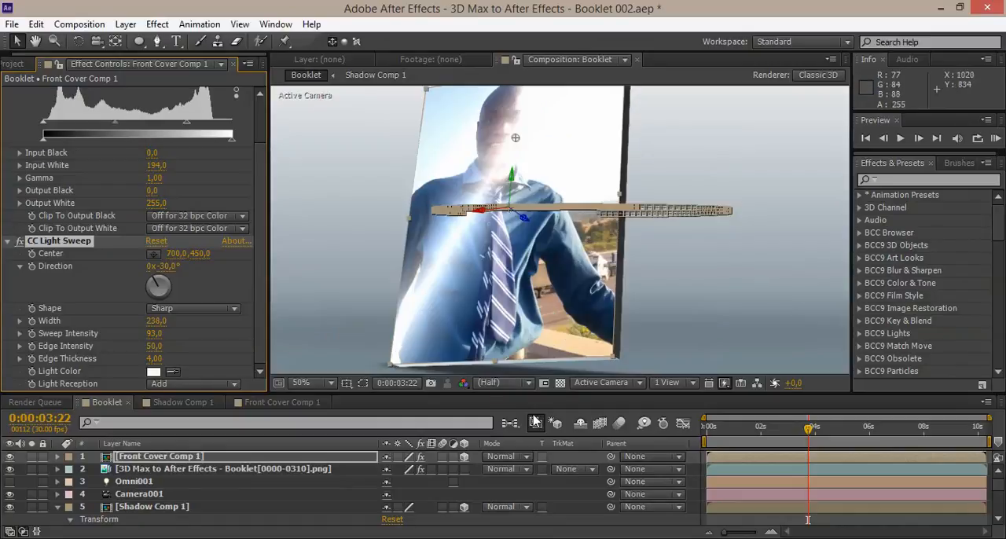
# Move the light sweep's Center off the booklet's left side to about 2303,9, 309,6.
pyautogui.moveTo(533, 392); pyautogui.dragTo(533, 409)
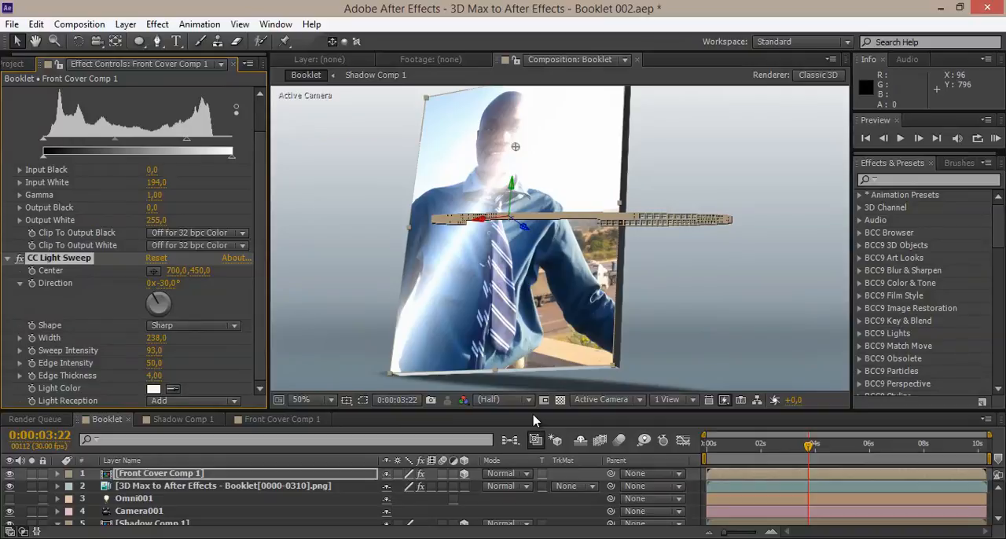
pyautogui.moveTo(167, 283)
pyautogui.mouseDown()
pyautogui.moveTo(235, 283)
pyautogui.moveTo(169, 283)
pyautogui.mouseUp()
pyautogui.moveTo(533, 414); pyautogui.dragTo(535, 420)
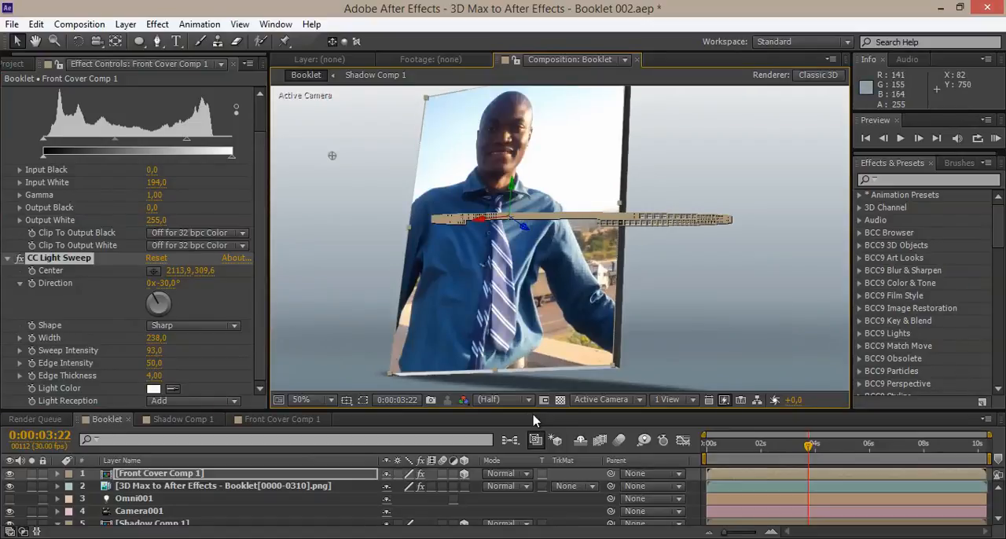
pyautogui.moveTo(179, 270); pyautogui.dragTo(166, 270)
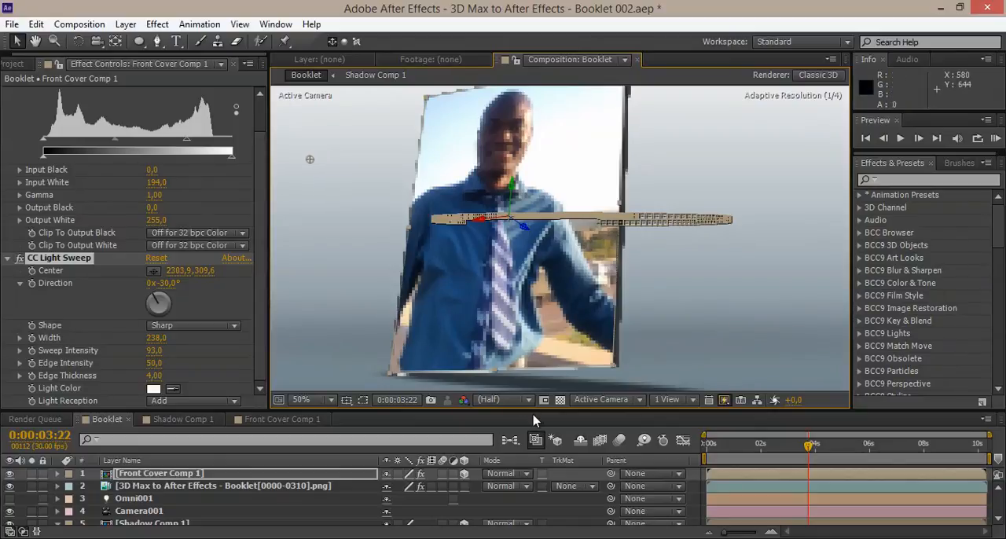
# Keyframe the light sweep's Center at 0:00:03:22, and set it to 1502,9, 309,6 at 0:00:04:19.
pyautogui.press(',')
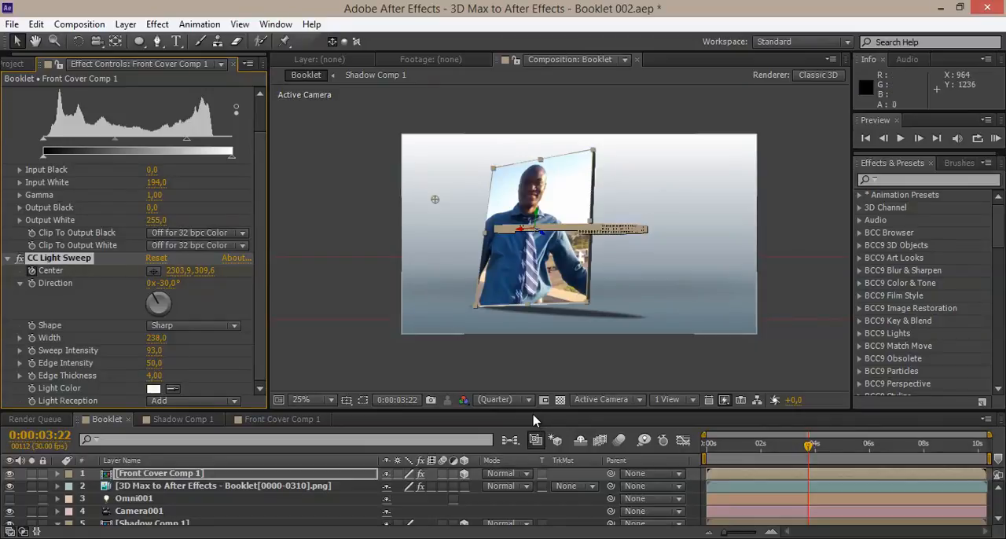
pyautogui.press('u')
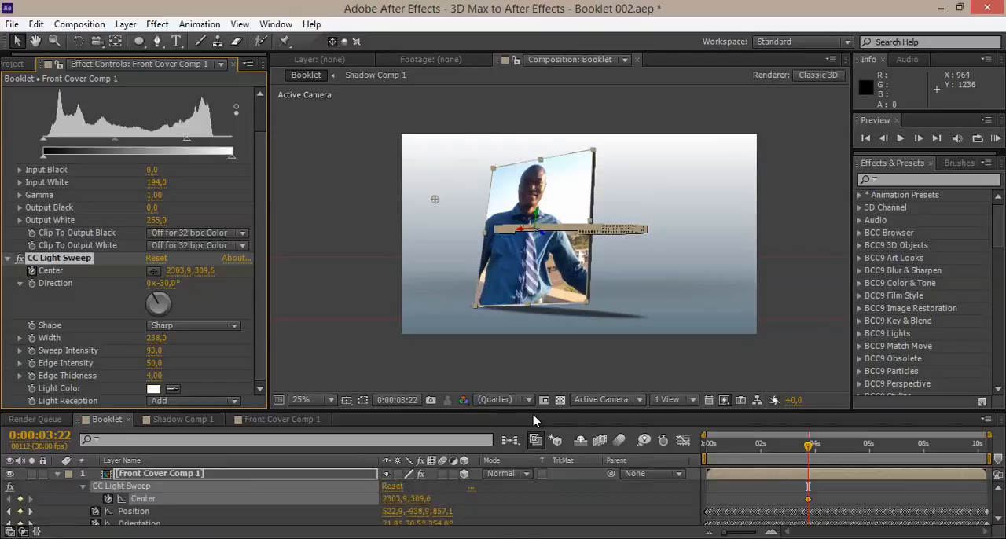
pyautogui.press('.')
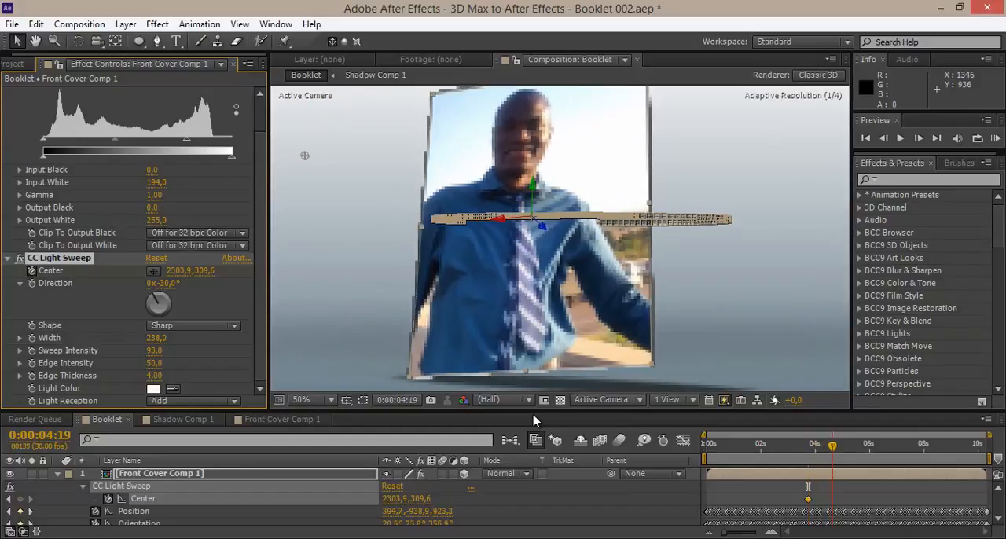
pyautogui.click(533, 420)
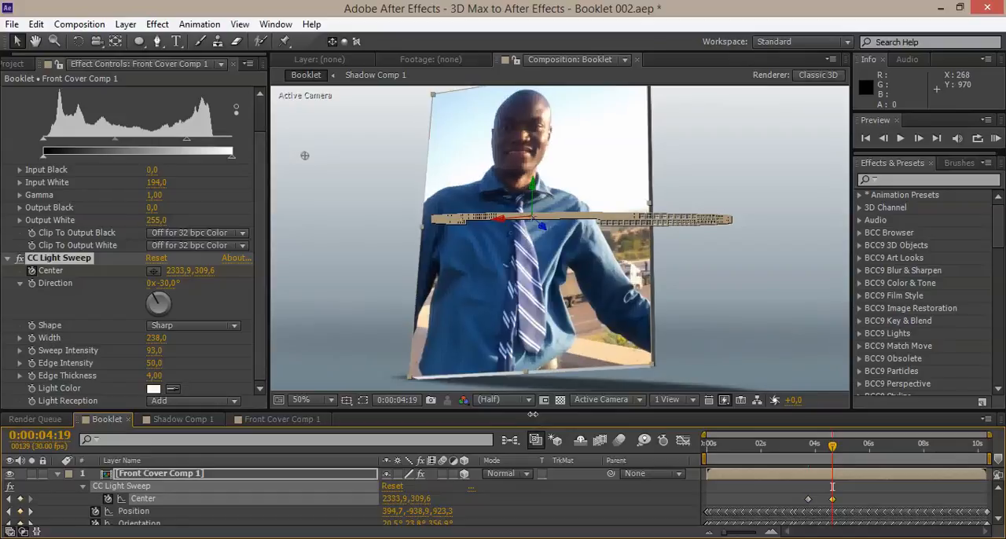
pyautogui.moveTo(304, 156); pyautogui.dragTo(298, 157)
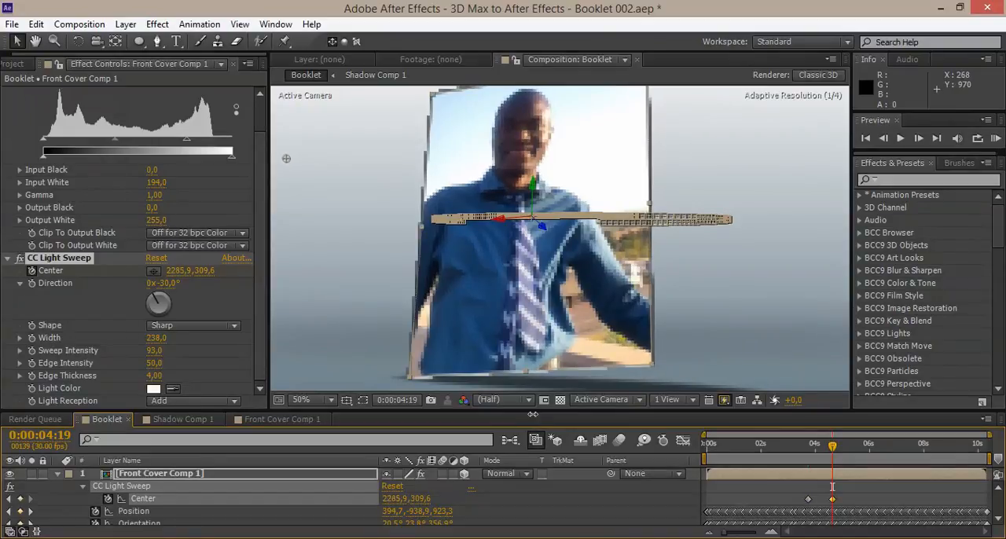
pyautogui.moveTo(321, 153); pyautogui.dragTo(424, 139)
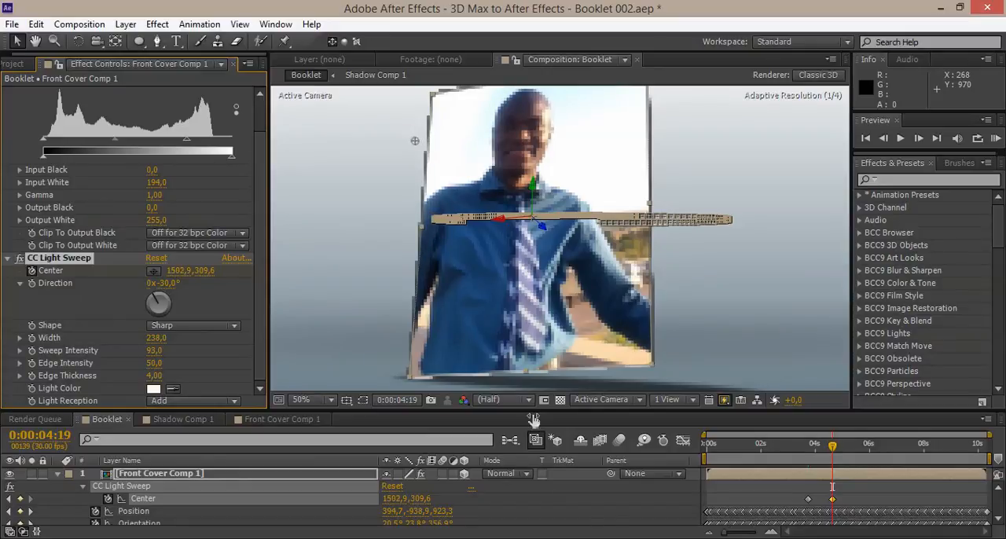
# Set the light sweep's Center to -860,1, 309,6 at 0:00:06:02 so it passes off the cover's far side.
pyautogui.press('space')
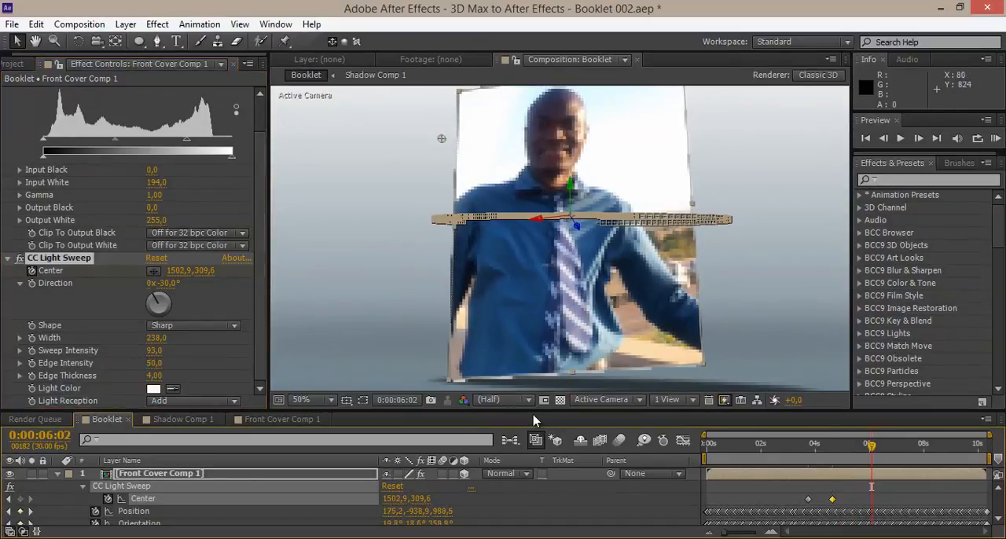
pyautogui.moveTo(179, 270); pyautogui.dragTo(25, 270)
pyautogui.moveTo(181, 271); pyautogui.dragTo(3, 270)
pyautogui.moveTo(179, 271); pyautogui.dragTo(19, 270)
pyautogui.moveTo(533, 414); pyautogui.dragTo(533, 420)
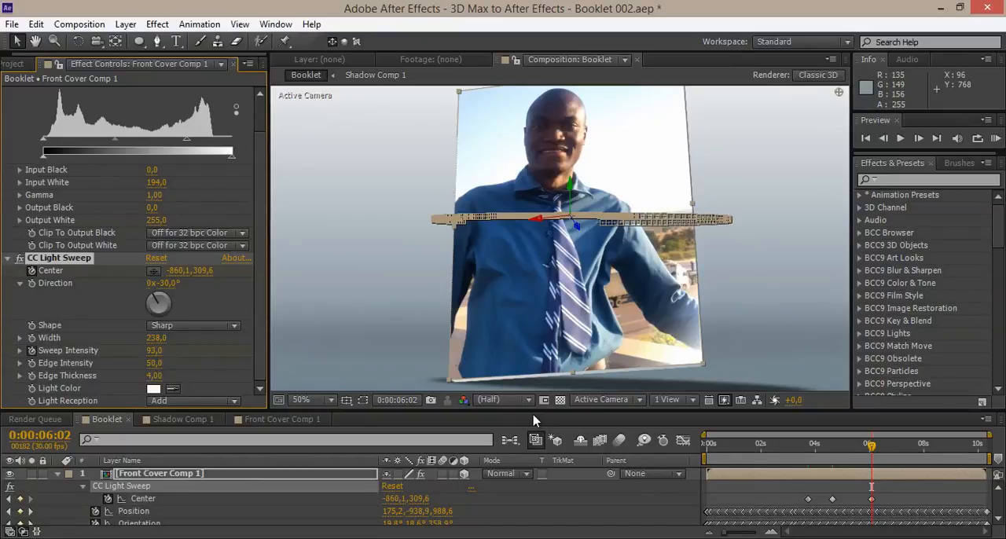
# Animate the light sweep's Sweep Intensity from a keyframe at 0:00:06:02 down to 0 at 0:00:06:28.
pyautogui.press('u')
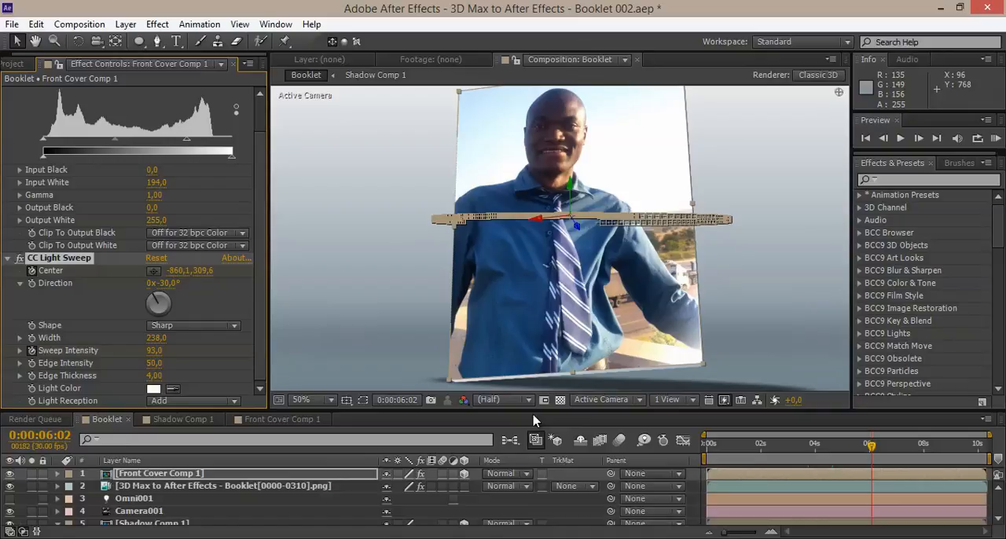
pyautogui.press('u')
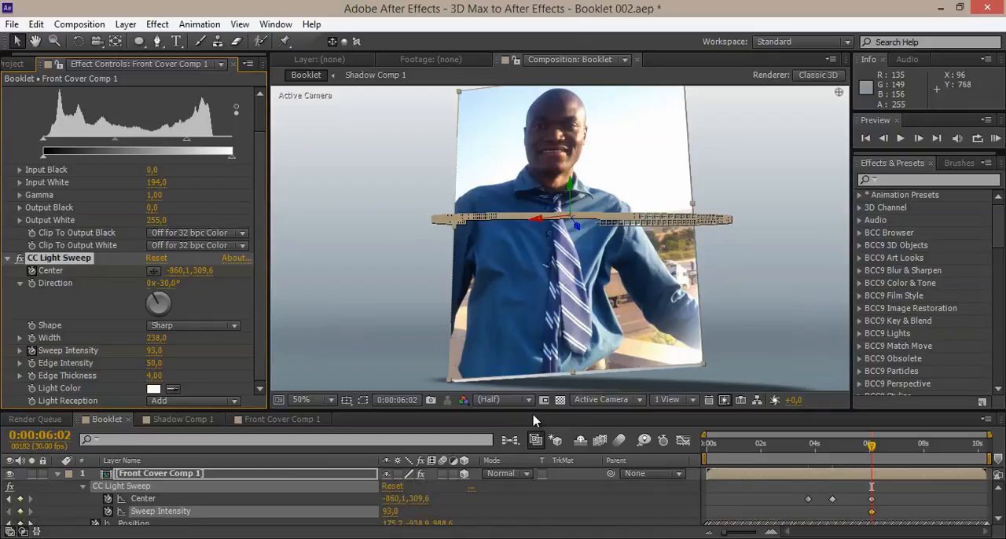
pyautogui.press('space')
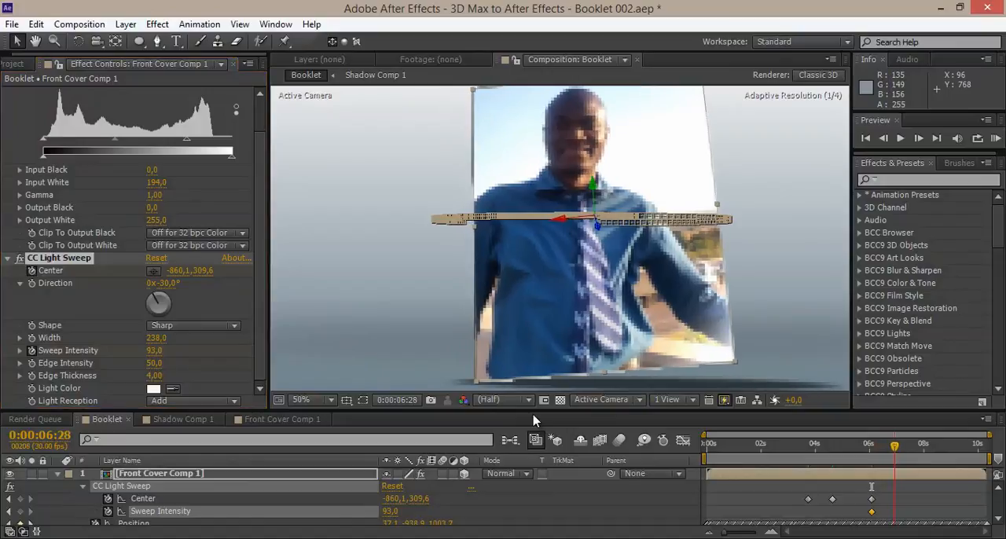
pyautogui.press('space')
pyautogui.click(155, 352)
pyautogui.write('0')
pyautogui.press('Return')
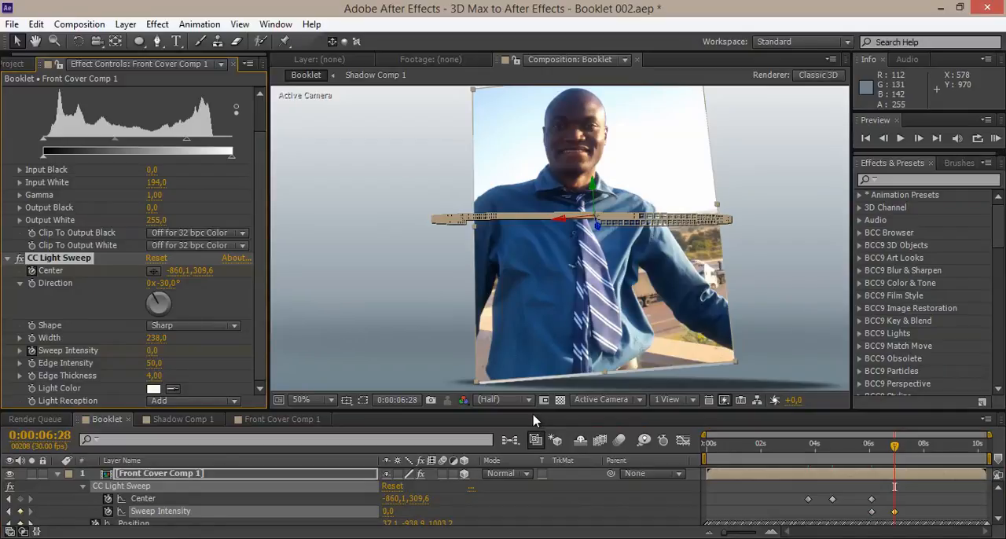
# Shift both Sweep Intensity keyframes earlier, to about 5,7 and 6,7 seconds.
pyautogui.press('space')
pyautogui.press('space')
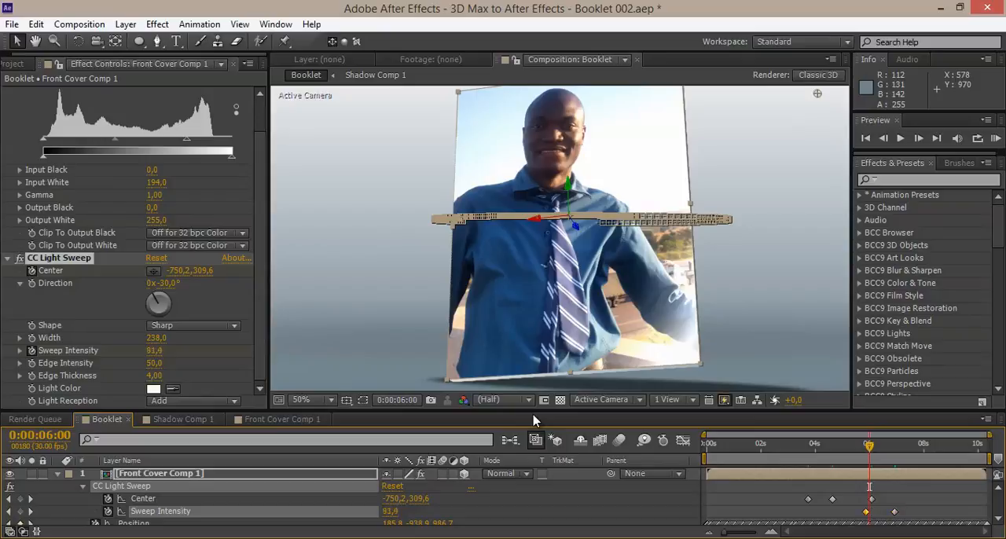
pyautogui.hotkey('alt', 'Left')
pyautogui.hotkey('alt', 'Left')
pyautogui.hotkey('alt', 'Left')
pyautogui.hotkey('alt', 'Left')
pyautogui.hotkey('alt', 'Left')
pyautogui.hotkey('alt', 'Left')
pyautogui.hotkey('alt', 'Left')
pyautogui.hotkey('alt', 'Left')
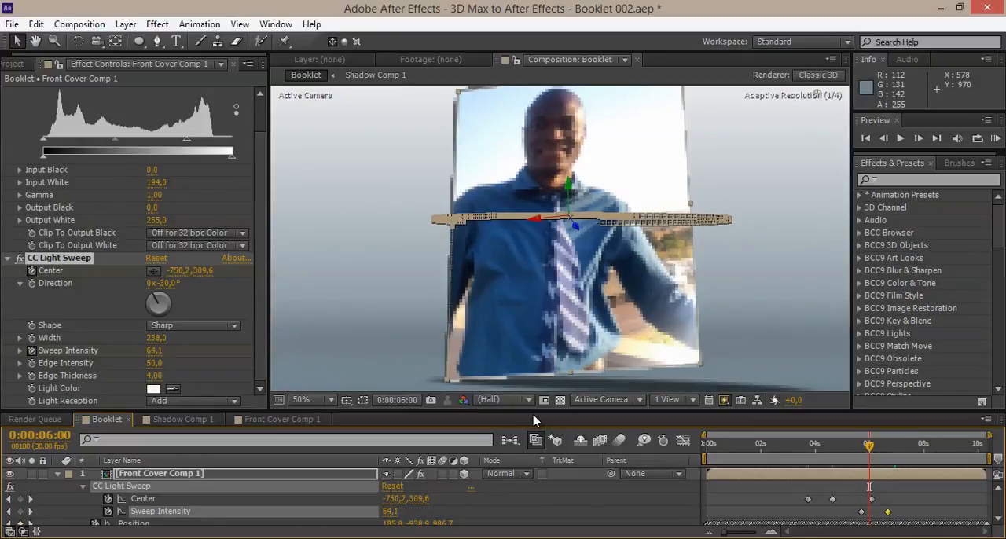
# Preview the booklet animation with the light sweep passing across the front cover.
pyautogui.press('space')
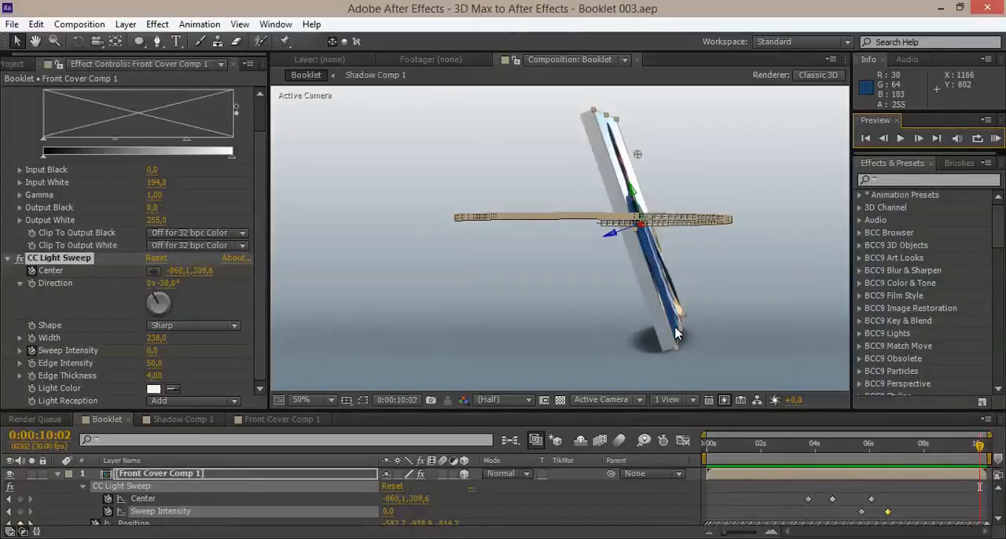
pyautogui.click(996, 139)
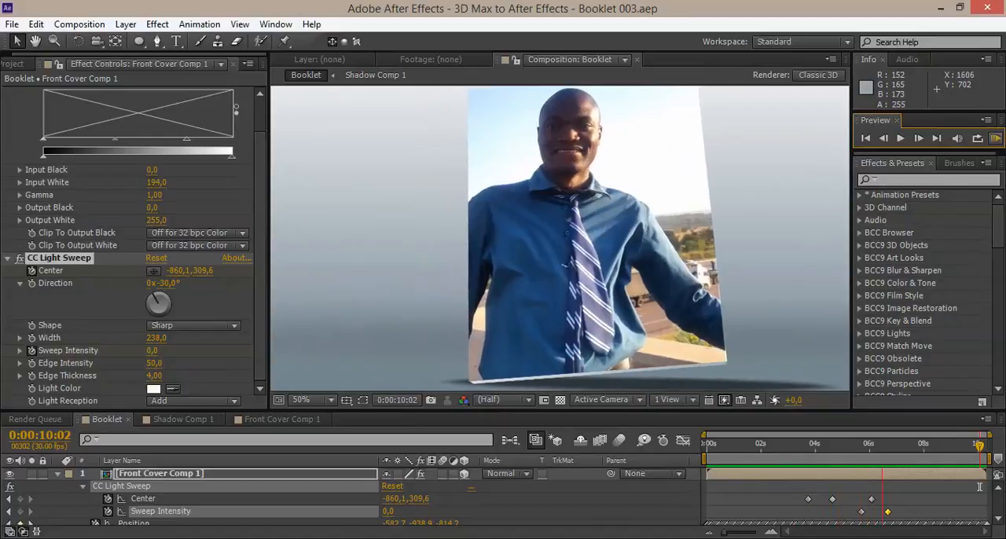
pyautogui.click(996, 137)
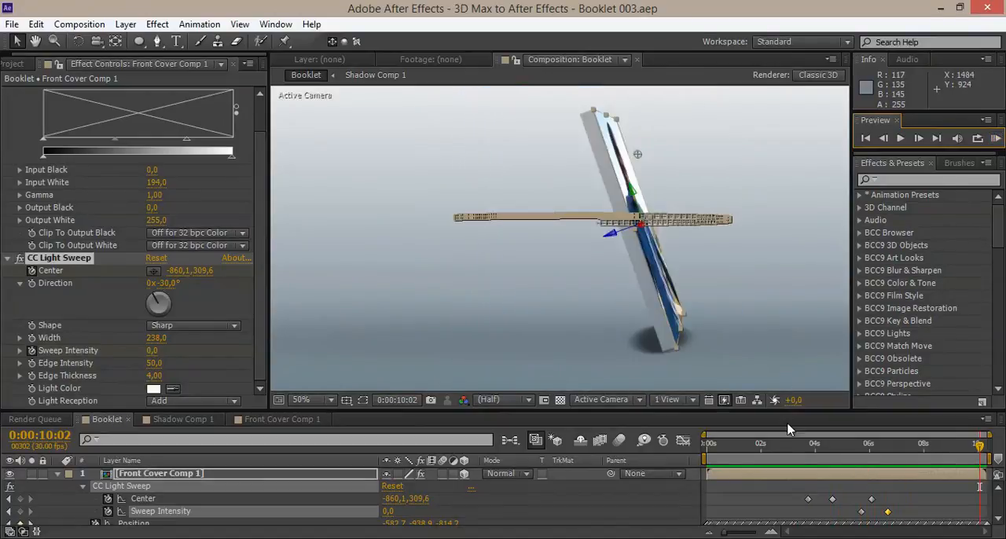
# Open the Front Cover Comp 1 composition and move the current time to 0:00:05:09.
pyautogui.click(842, 444)
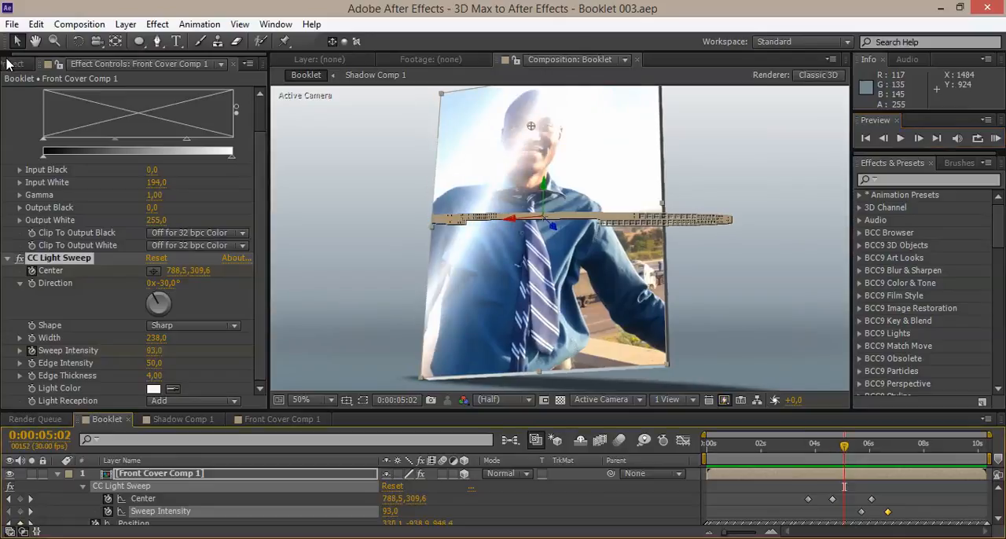
pyautogui.click(11, 63)
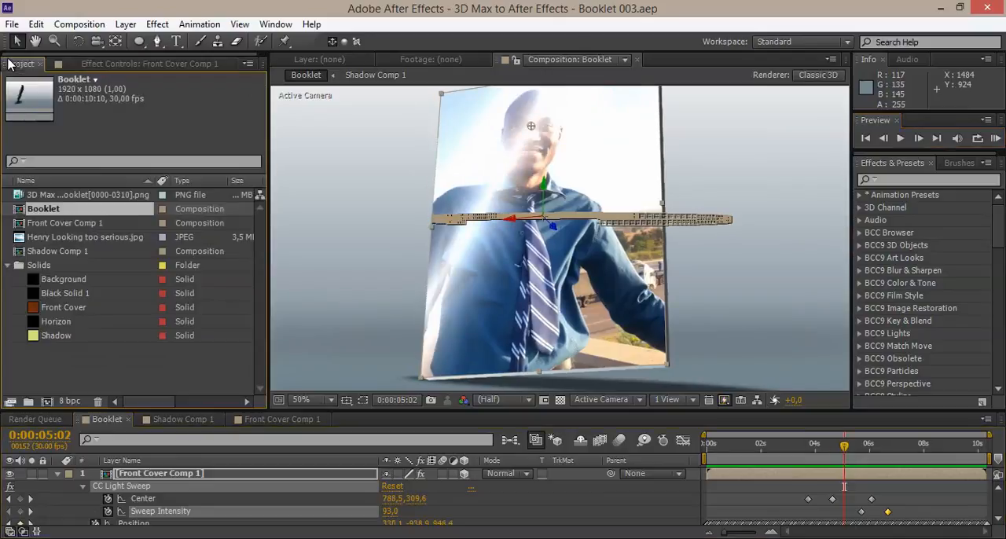
pyautogui.click(47, 223)
pyautogui.click(275, 419)
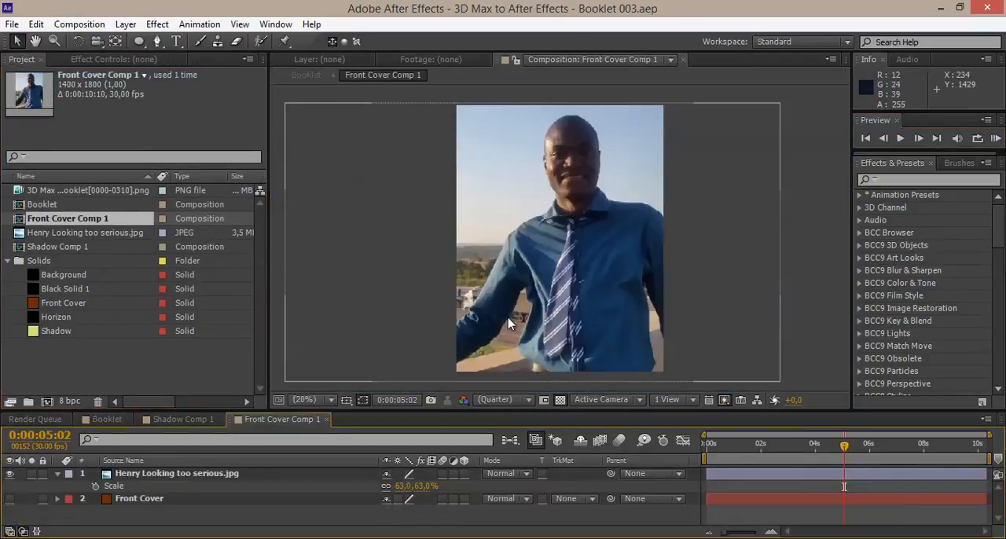
pyautogui.moveTo(767, 446); pyautogui.dragTo(849, 448)
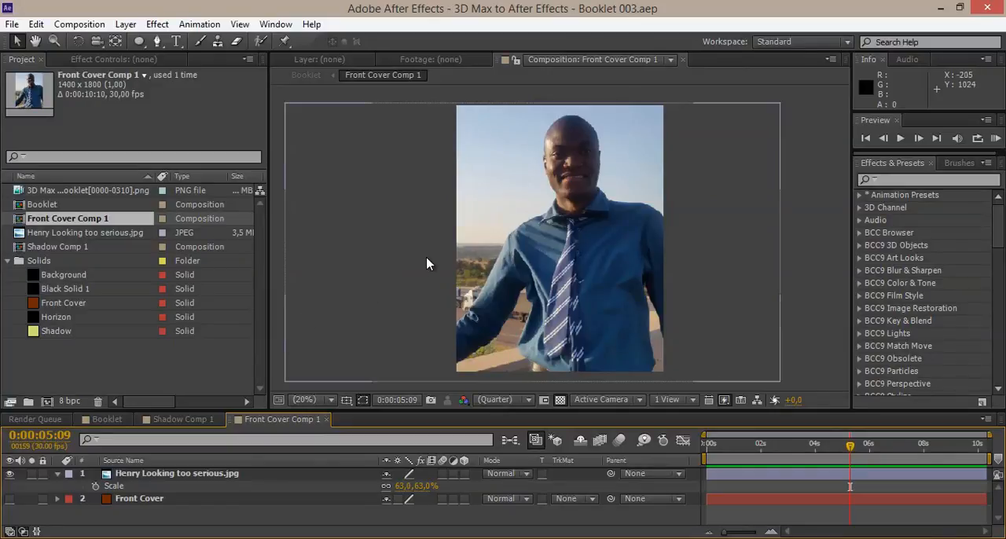
pyautogui.click(168, 107)
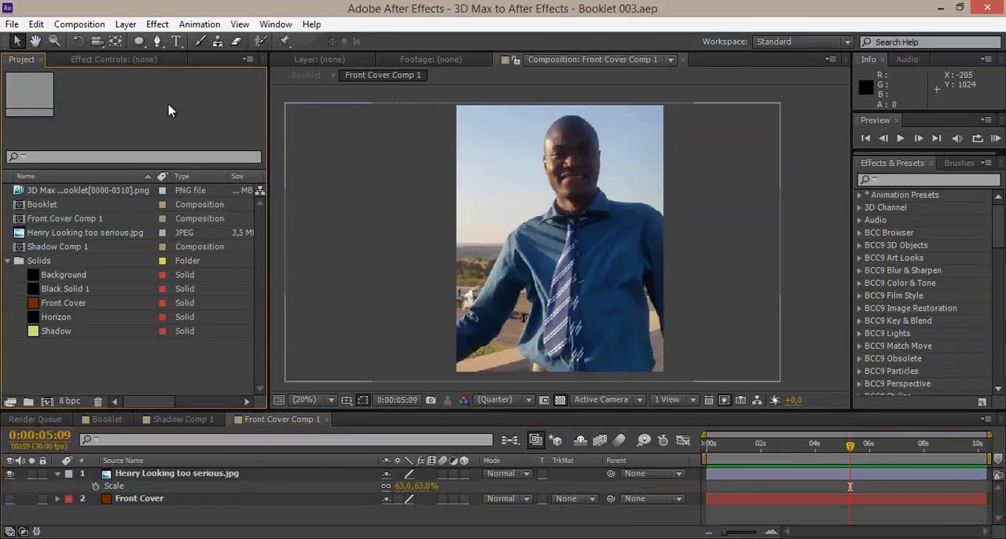
# Import the second portrait photo, the "Looking too serious Again!!!" JPG, from the After Effects Projects folder as footage.
pyautogui.click(12, 25)
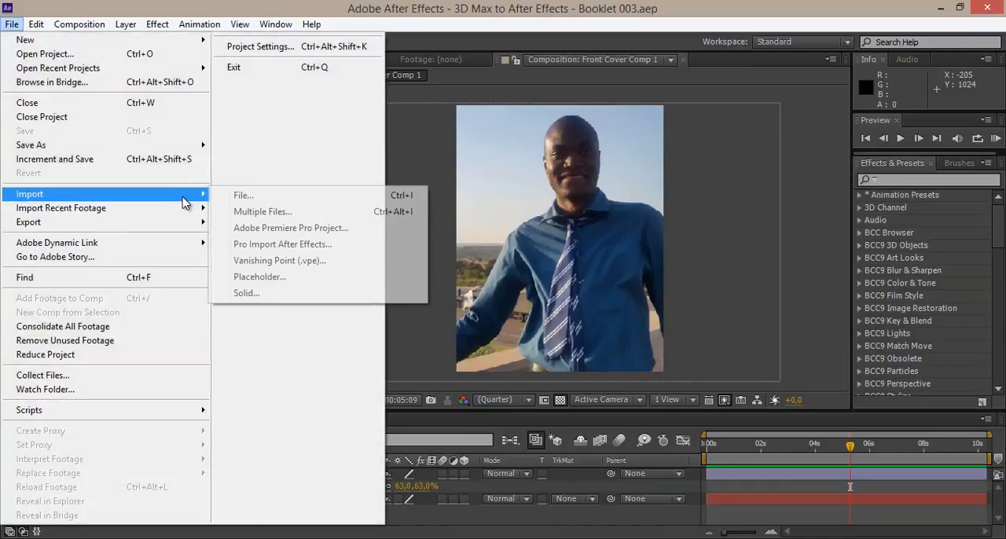
pyautogui.moveTo(168, 193)
pyautogui.click(235, 195)
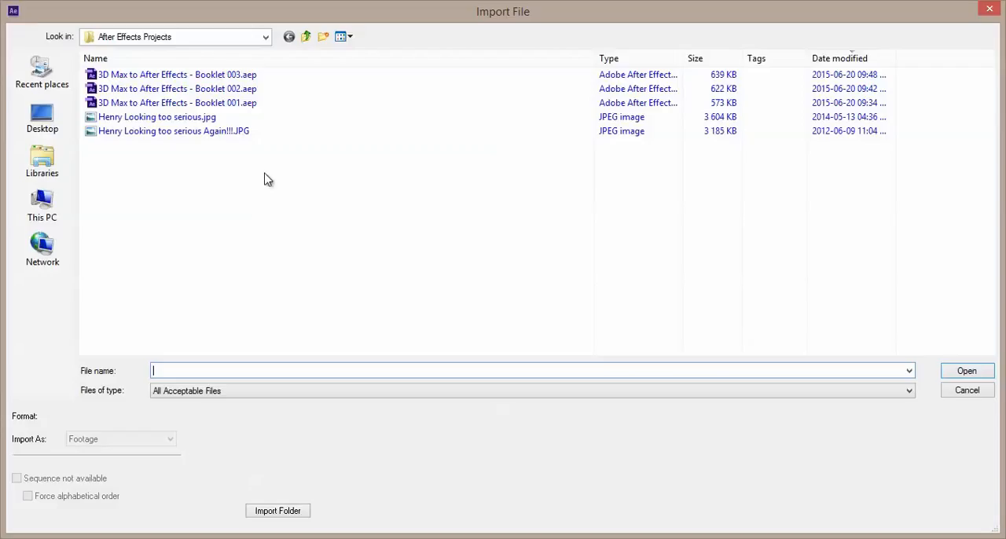
pyautogui.click(166, 131)
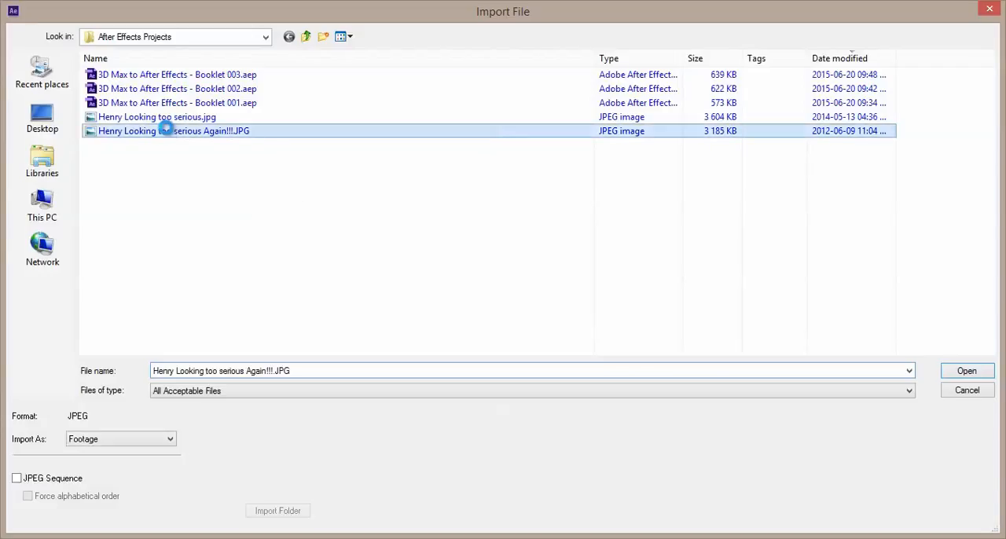
pyautogui.rightClick(173, 132)
pyautogui.click(216, 82)
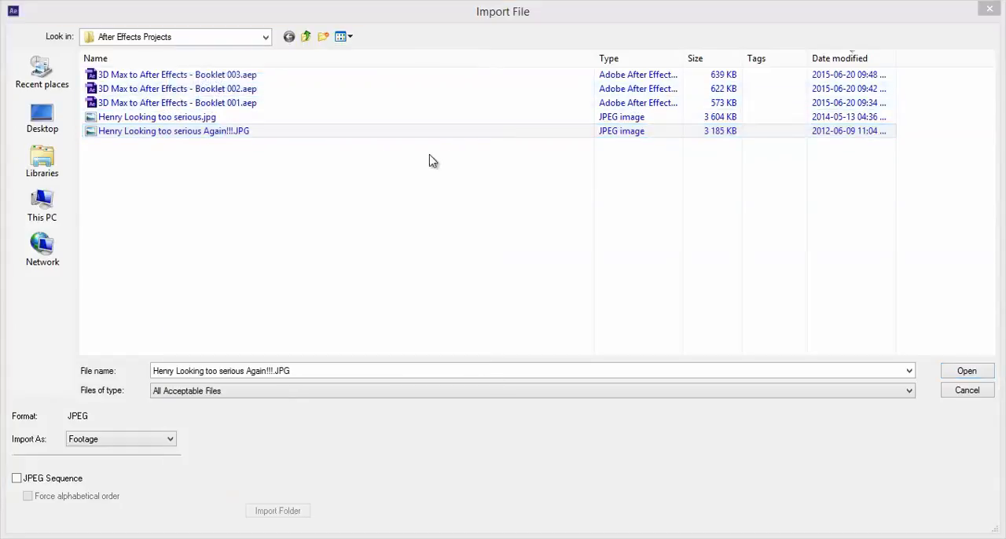
pyautogui.click(228, 147)
pyautogui.doubleClick(231, 132)
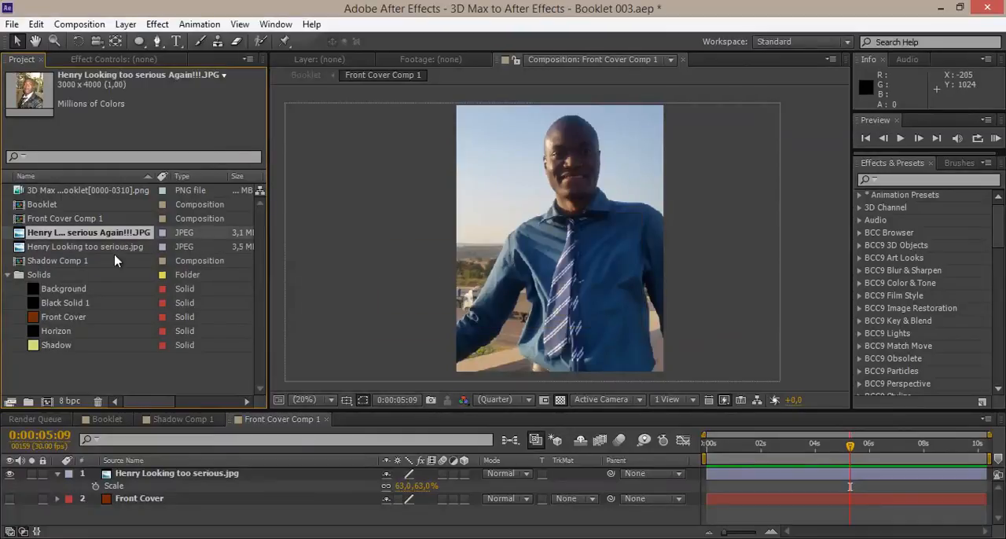
# Add the imported portrait as the topmost layer of Front Cover Comp 1 and scale it to 52%.
pyautogui.click(67, 219)
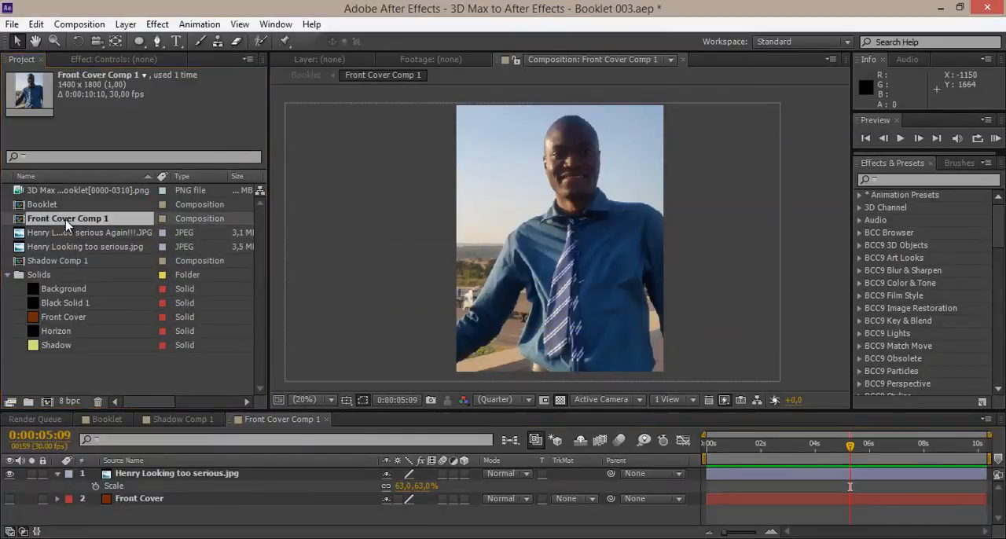
pyautogui.moveTo(78, 233); pyautogui.dragTo(175, 472)
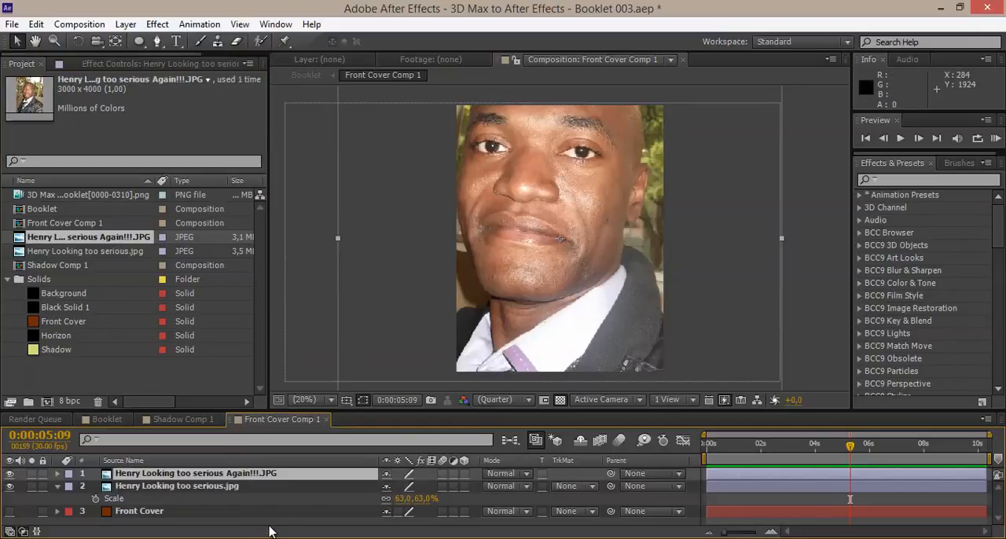
pyautogui.press('s')
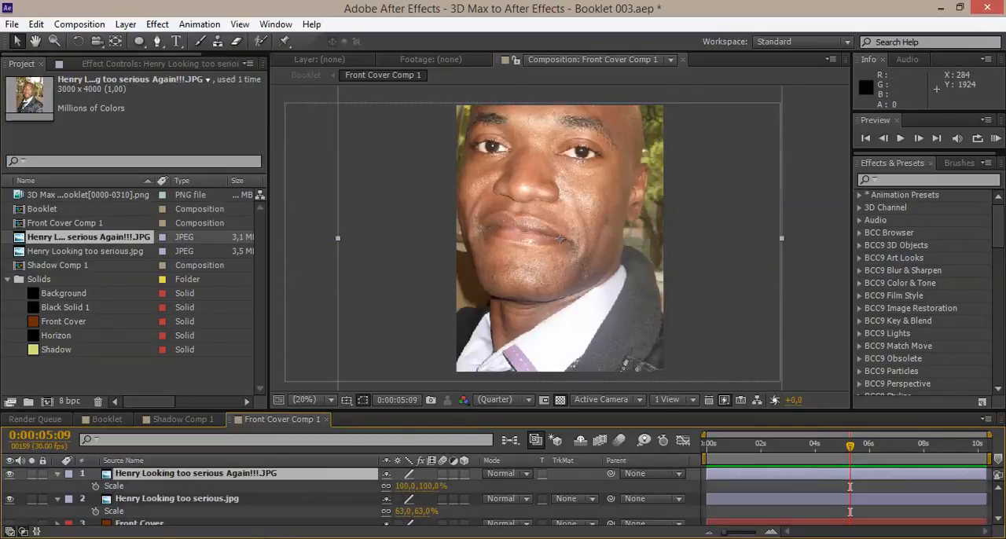
pyautogui.moveTo(402, 485); pyautogui.dragTo(370, 485)
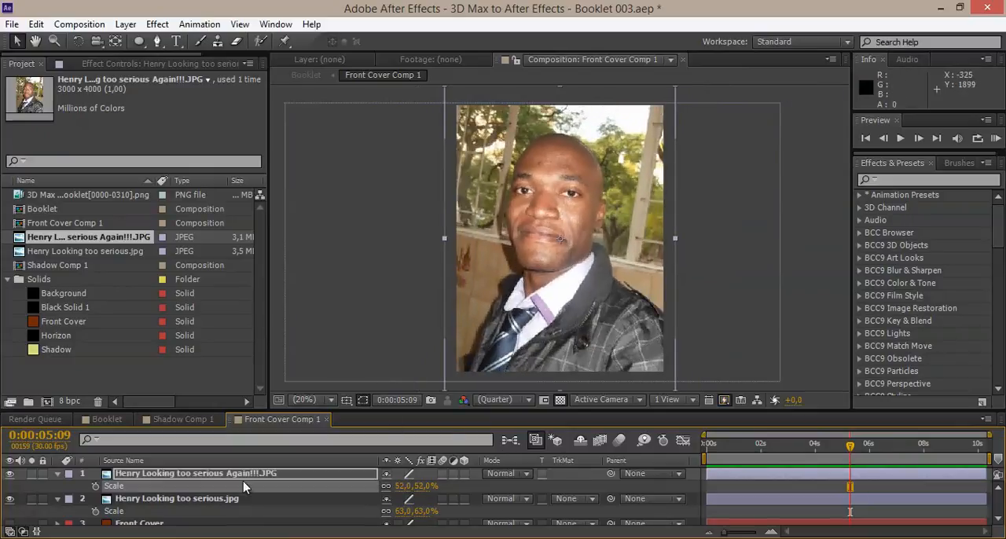
# Slide the new portrait layer to start at about 5,5 seconds, and trim the first portrait's end to about 6,3 seconds.
pyautogui.moveTo(762, 475); pyautogui.dragTo(900, 472)
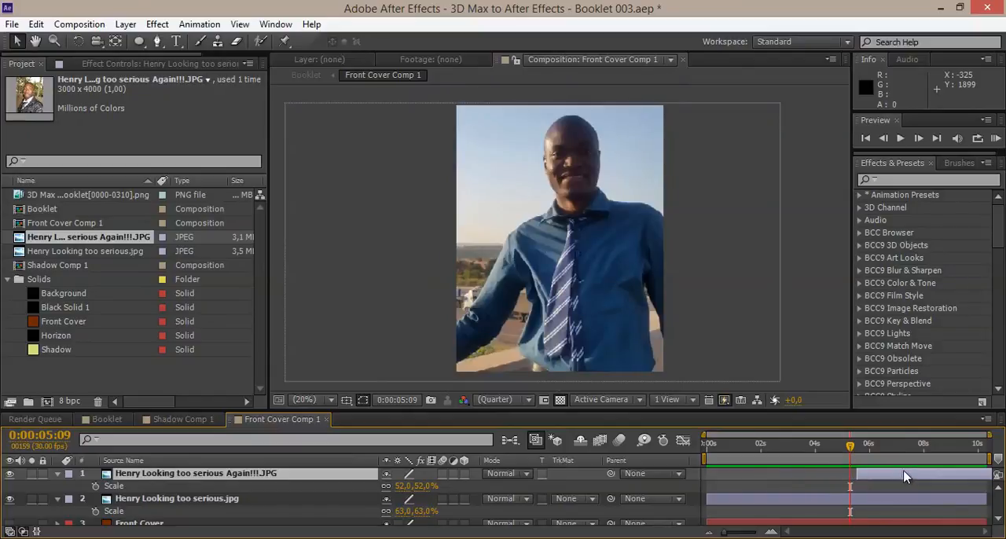
pyautogui.click(948, 497)
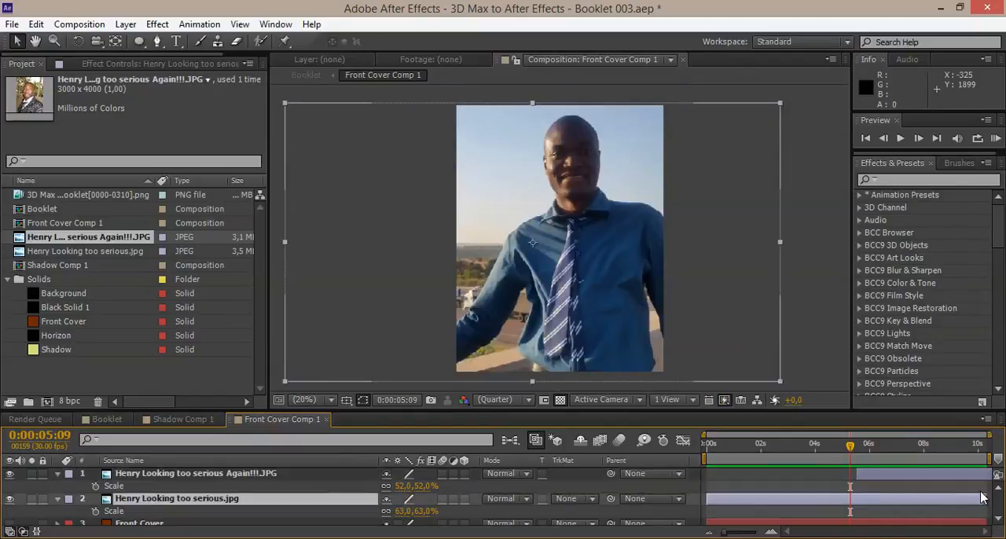
pyautogui.moveTo(980, 498); pyautogui.dragTo(853, 498)
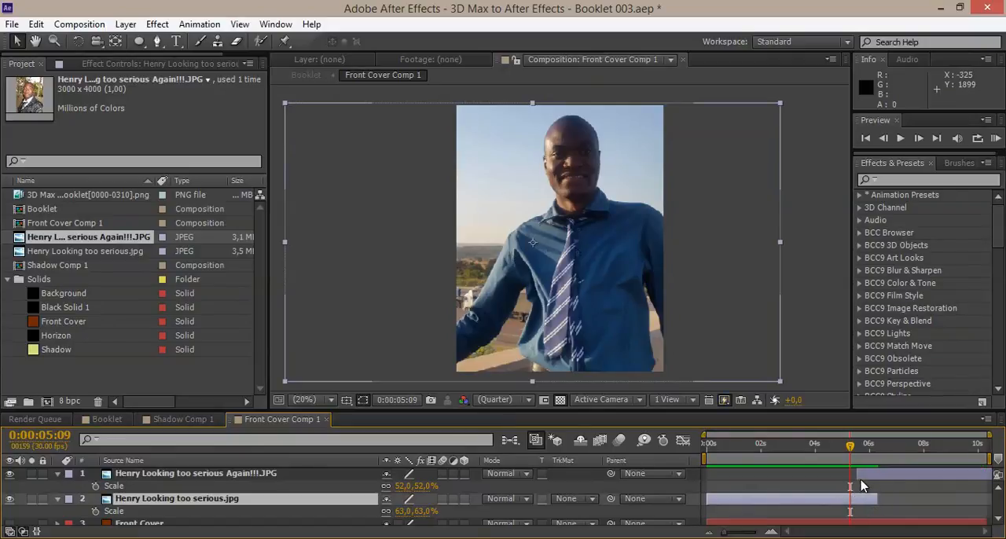
pyautogui.click(859, 474)
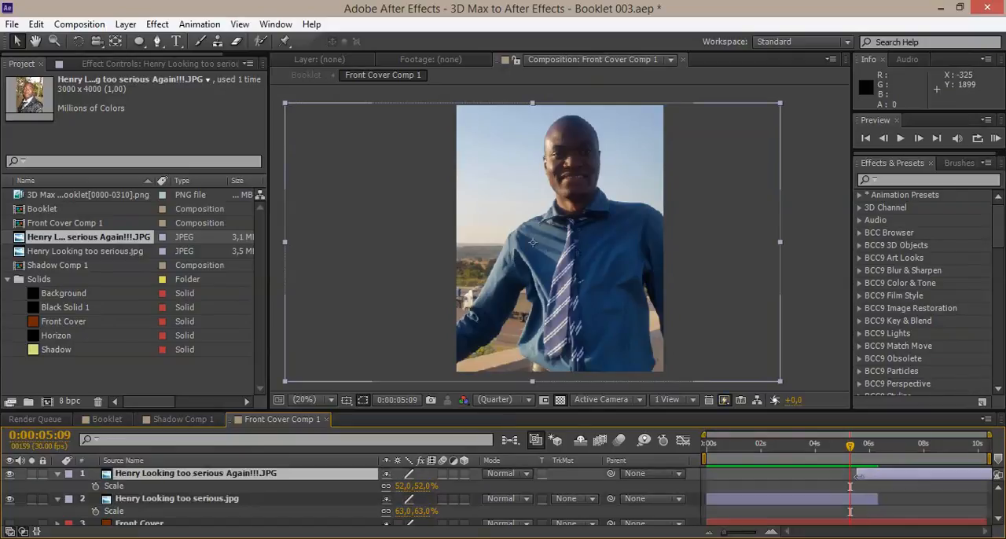
# Move the first portrait layer above the second portrait in Front Cover Comp 1 and apply the CC Page Turn effect to it.
pyautogui.click(245, 499)
pyautogui.moveTo(178, 504); pyautogui.dragTo(374, 475)
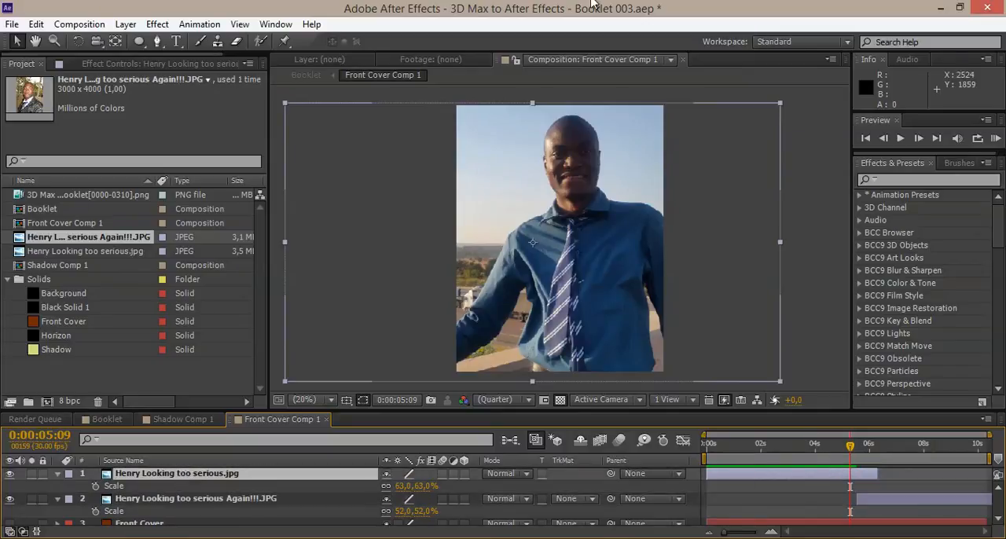
pyautogui.click(220, 41)
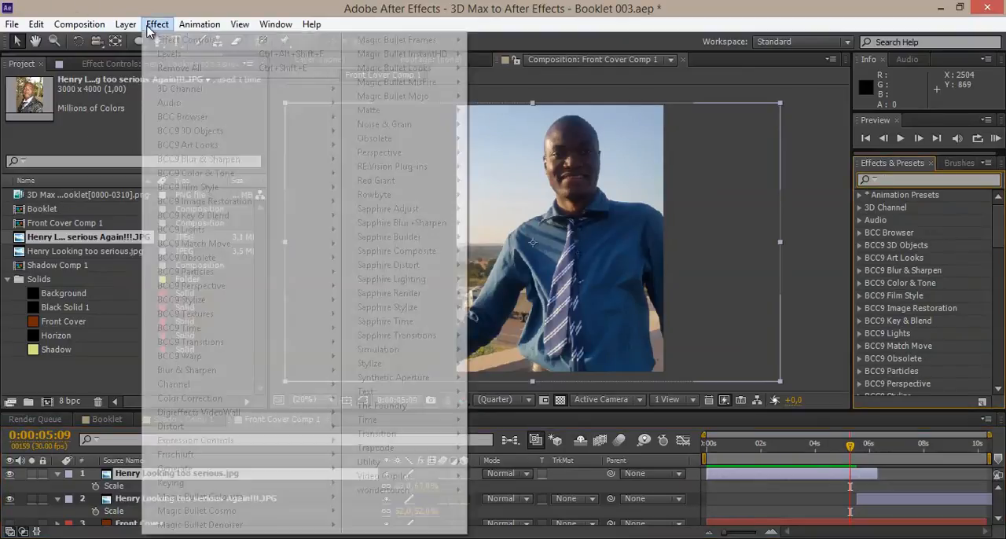
pyautogui.click(157, 24)
pyautogui.click(765, 474)
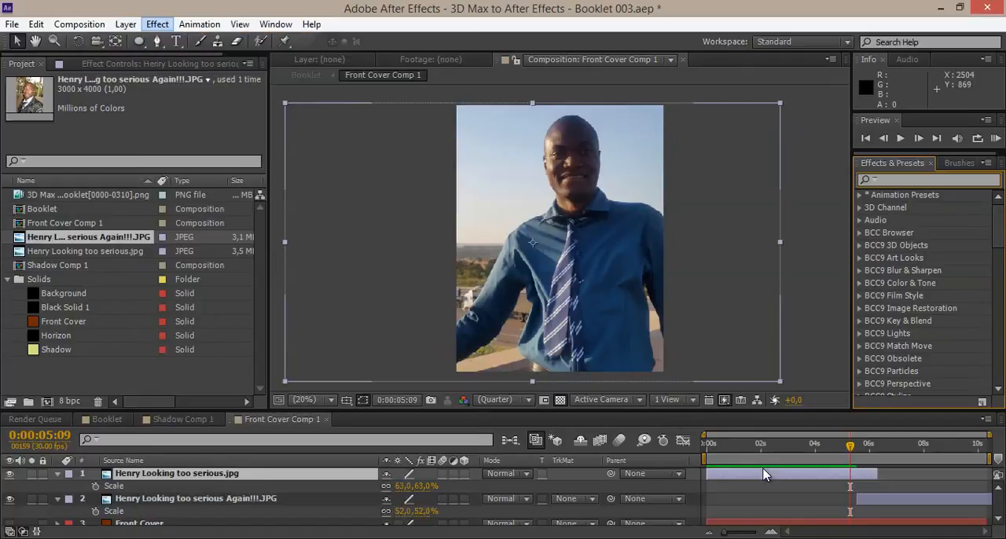
pyautogui.click(158, 25)
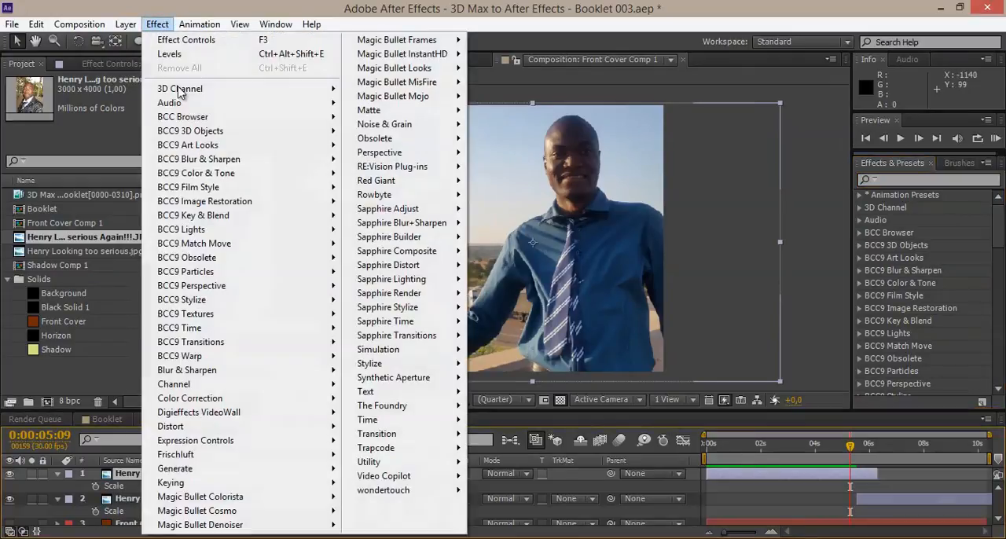
pyautogui.moveTo(264, 427)
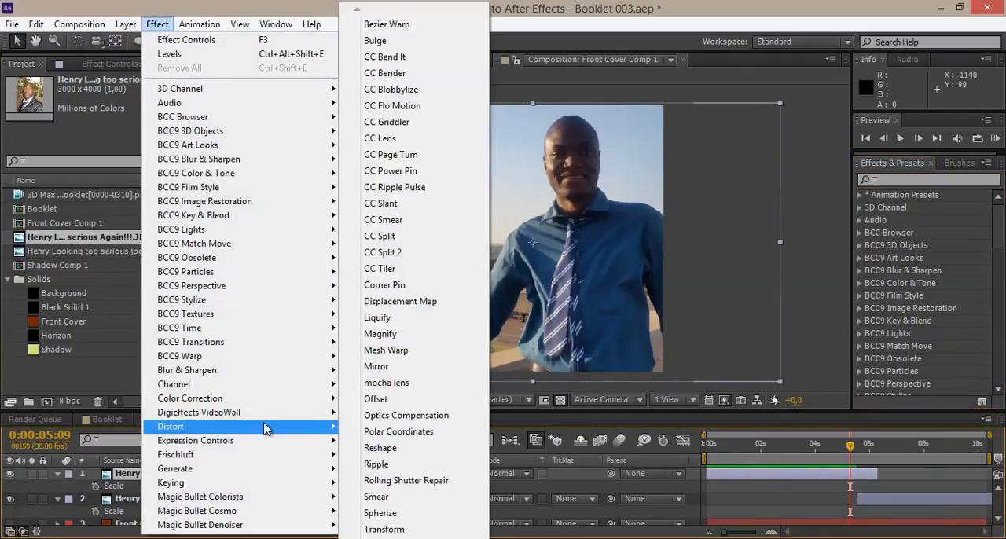
pyautogui.click(411, 156)
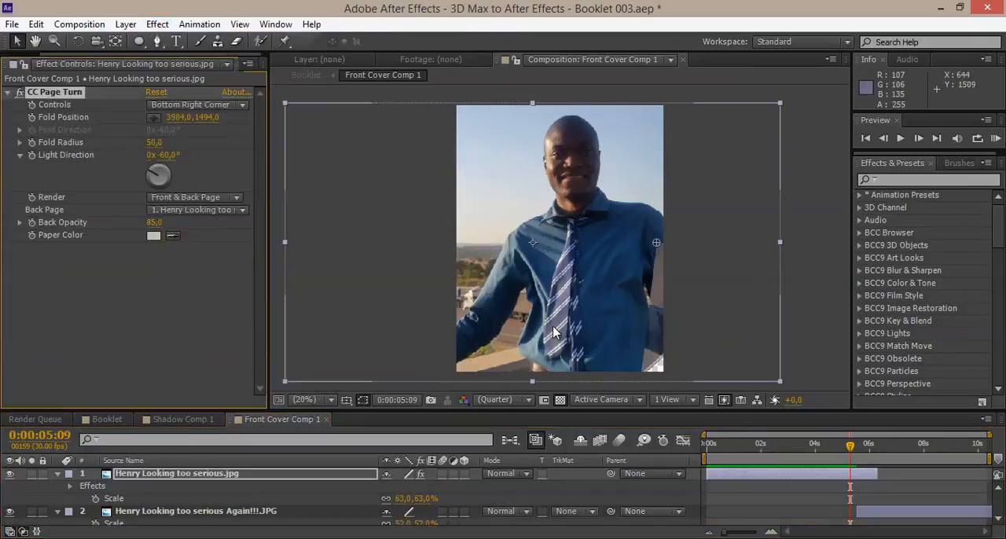
# Place the page turn's Fold Position at about 1656, 1367 and raise its Fold Radius to 75,9.
pyautogui.click(154, 116)
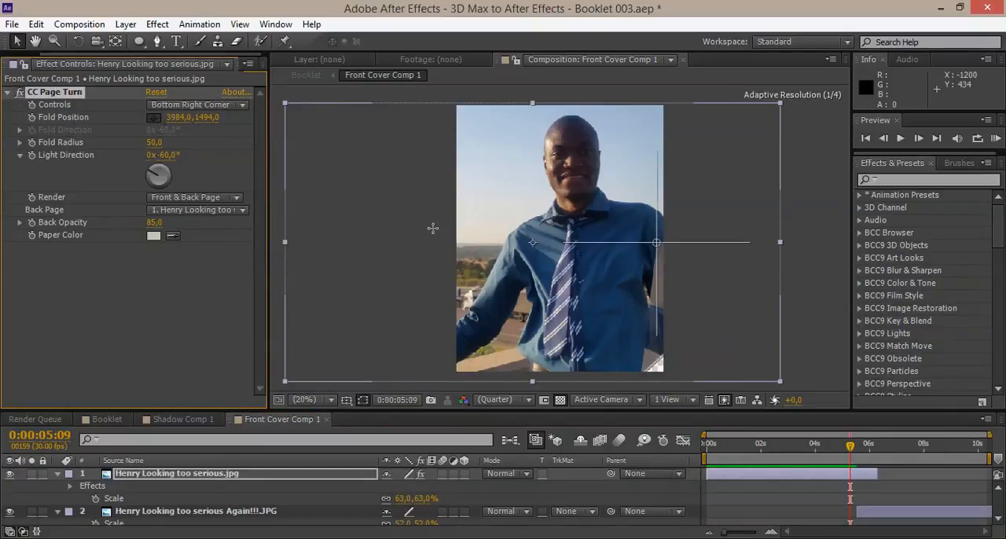
pyautogui.click(563, 256)
pyautogui.moveTo(563, 256); pyautogui.dragTo(438, 235)
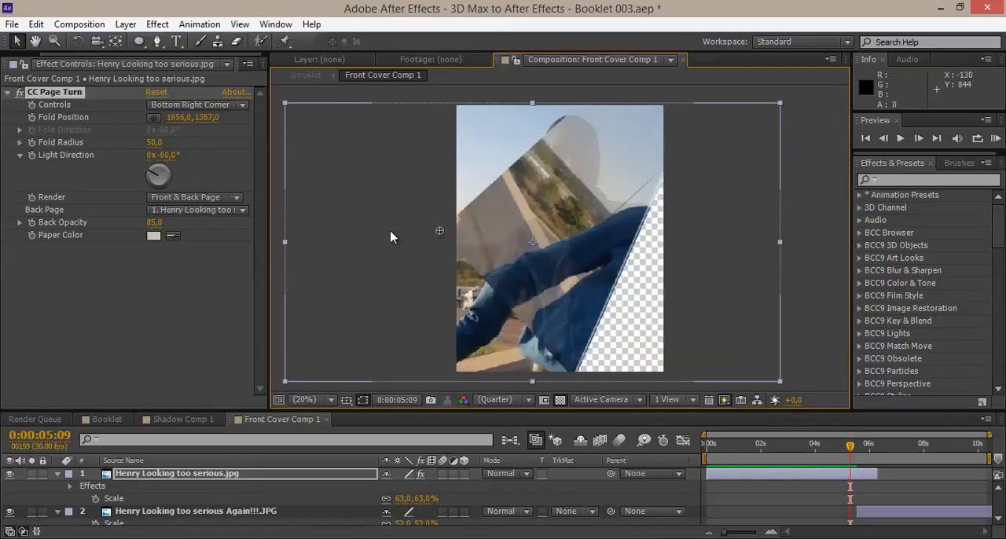
pyautogui.moveTo(152, 141); pyautogui.dragTo(188, 140)
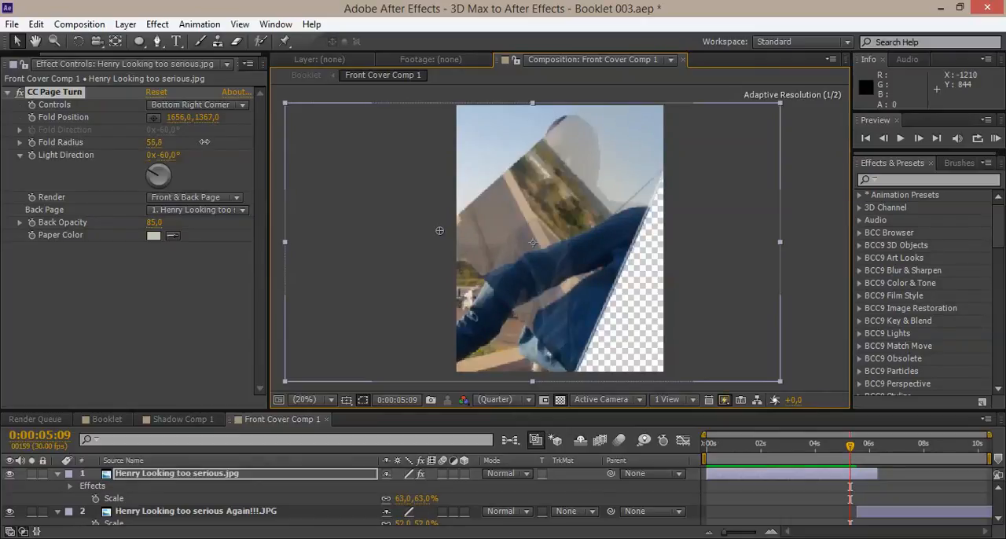
pyautogui.moveTo(169, 139); pyautogui.dragTo(226, 146)
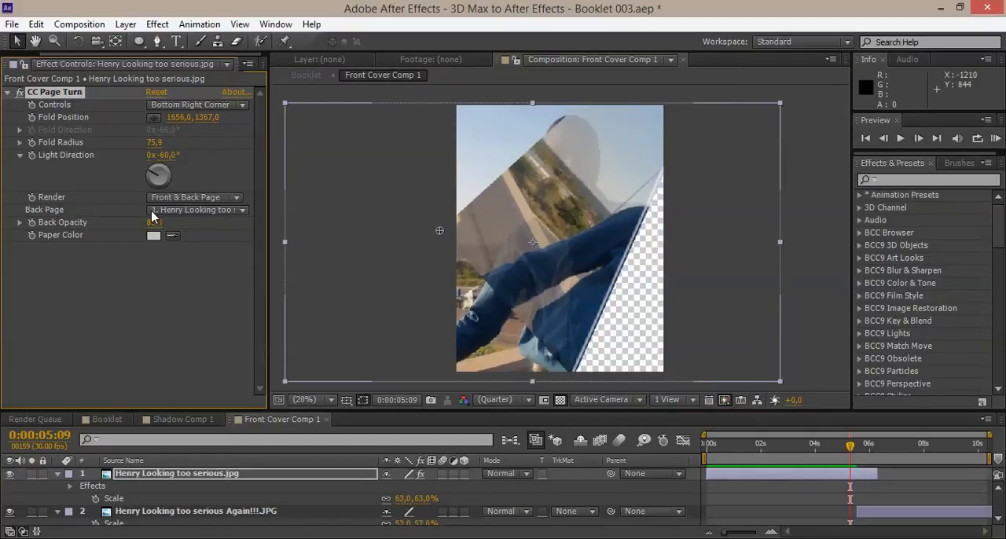
# Slide the second portrait layer to start at about 5,1 seconds and extend the first portrait's end to about 6,7 seconds.
pyautogui.moveTo(868, 517); pyautogui.dragTo(858, 517)
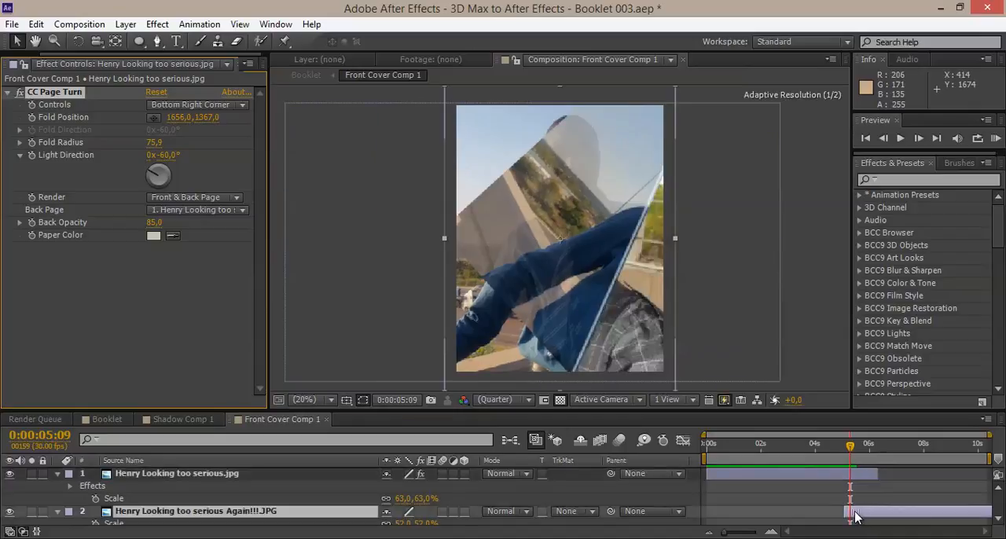
pyautogui.click(864, 473)
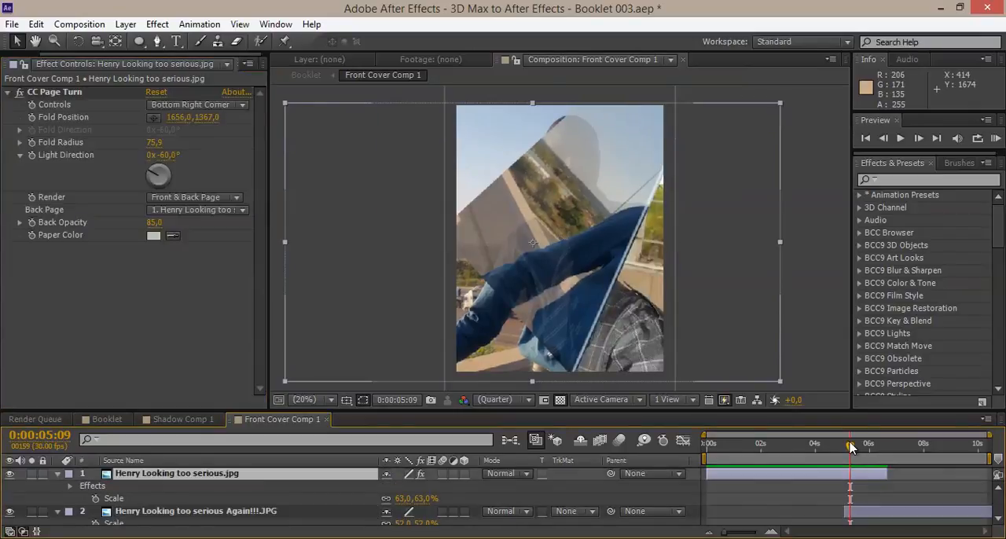
# At 0:00:05:05, place the Fold Position beyond the photo's lower-right corner at about 5767, 2867 and set its first keyframe.
pyautogui.moveTo(849, 447); pyautogui.dragTo(847, 448)
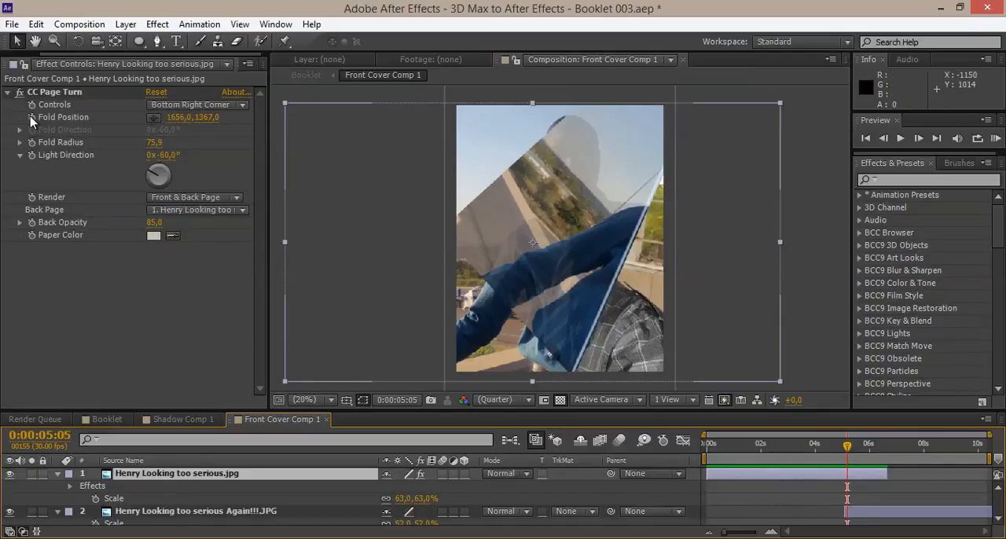
pyautogui.click(154, 117)
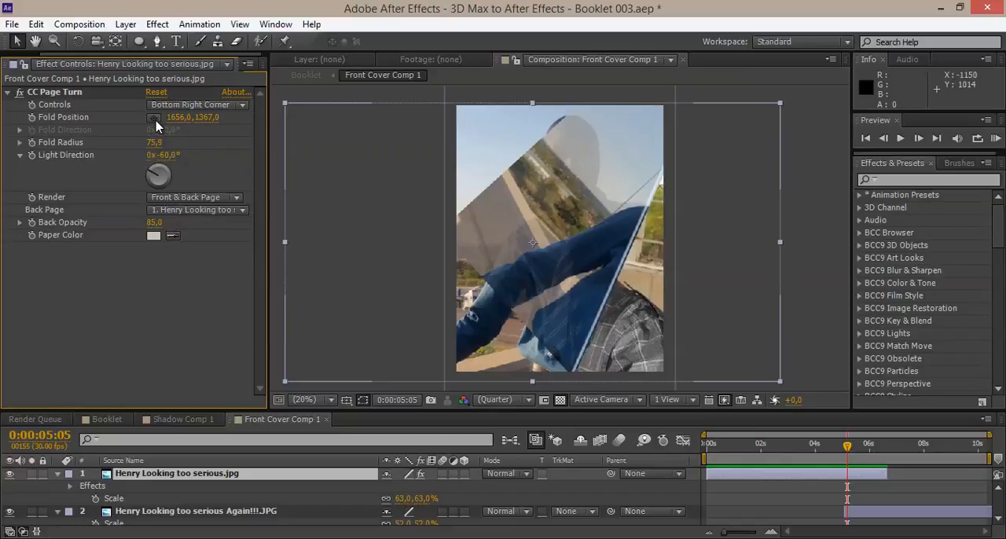
pyautogui.click(346, 193)
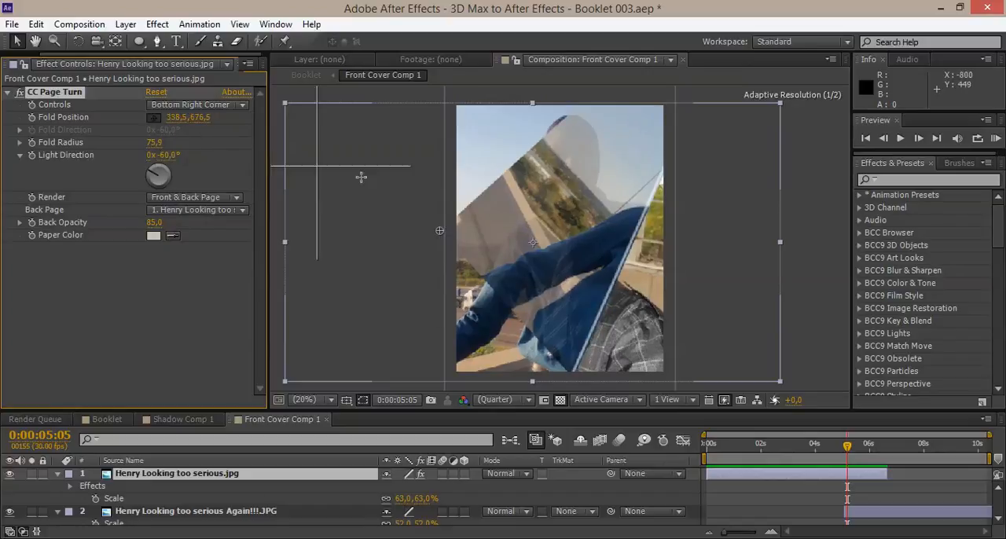
pyautogui.click(355, 188)
pyautogui.moveTo(355, 190); pyautogui.dragTo(824, 375)
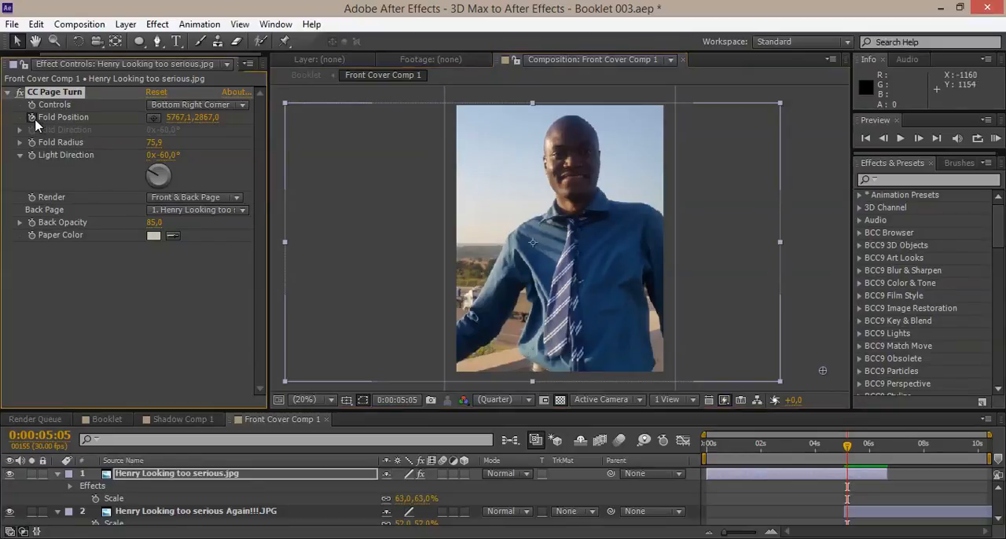
# At 0:00:06:15, keyframe the Fold Position at about -2074, 803, far beyond the photo's left side.
pyautogui.click(849, 475)
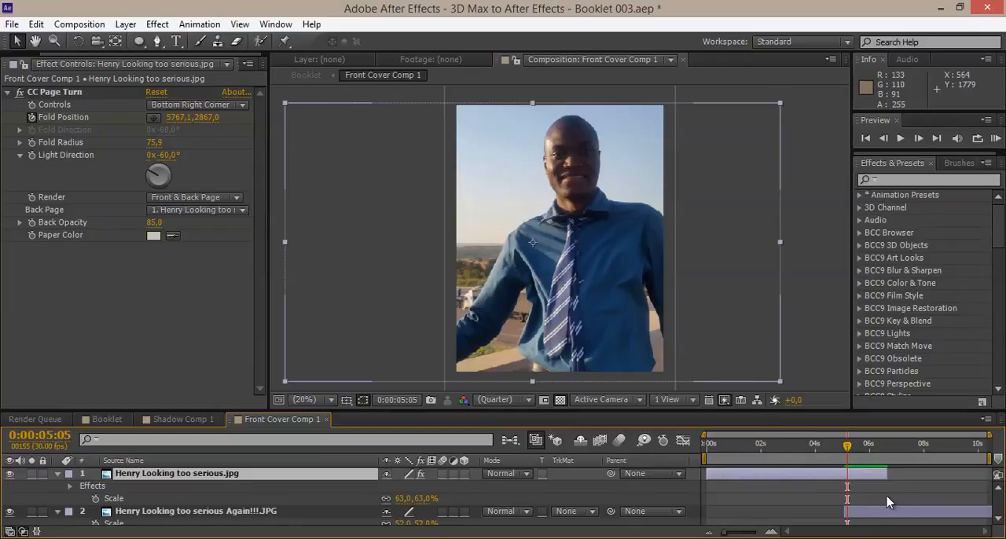
pyautogui.press('u')
pyautogui.moveTo(849, 448); pyautogui.dragTo(886, 454)
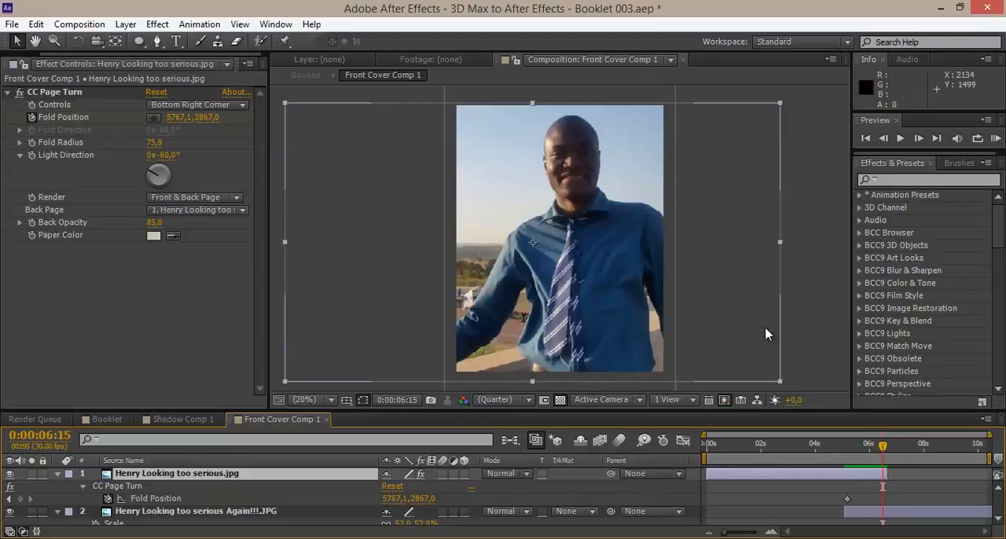
pyautogui.click(57, 95)
pyautogui.moveTo(821, 375); pyautogui.dragTo(415, 234)
pyautogui.press(',')
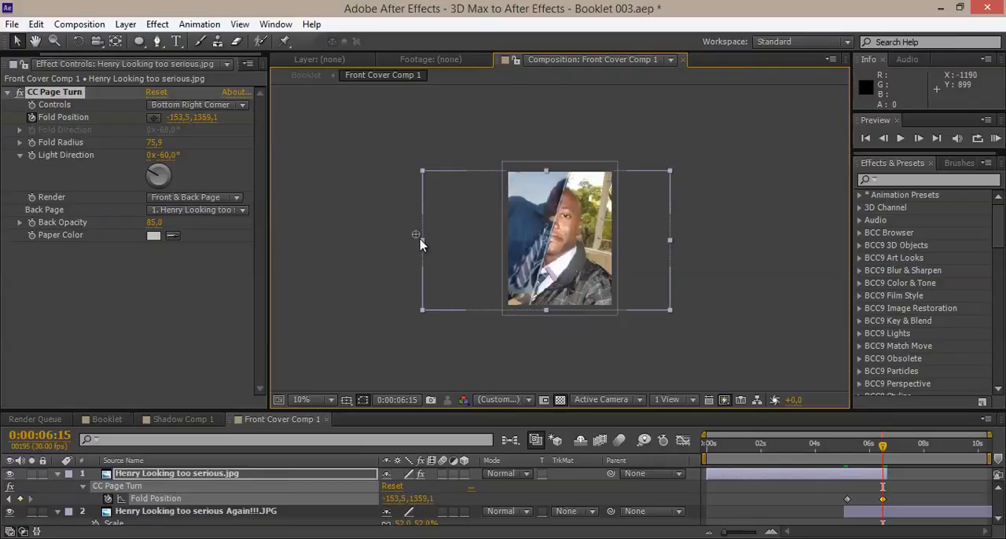
pyautogui.moveTo(416, 236); pyautogui.dragTo(326, 211)
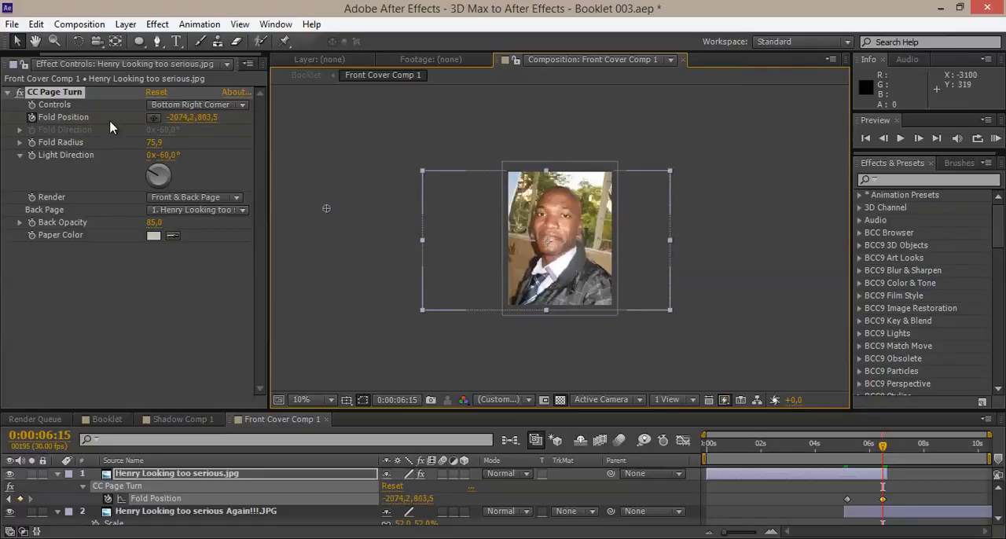
pyautogui.scroll(1, 545, 282)
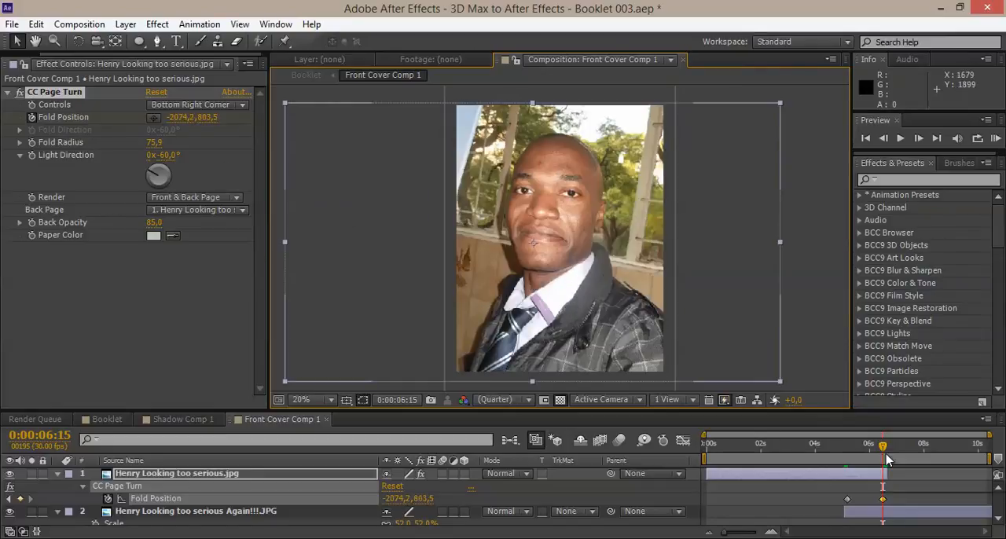
# Try the page turn with Back Opacity at 100 partway through the fold, and set it back to 85.
pyautogui.moveTo(882, 447); pyautogui.dragTo(863, 456)
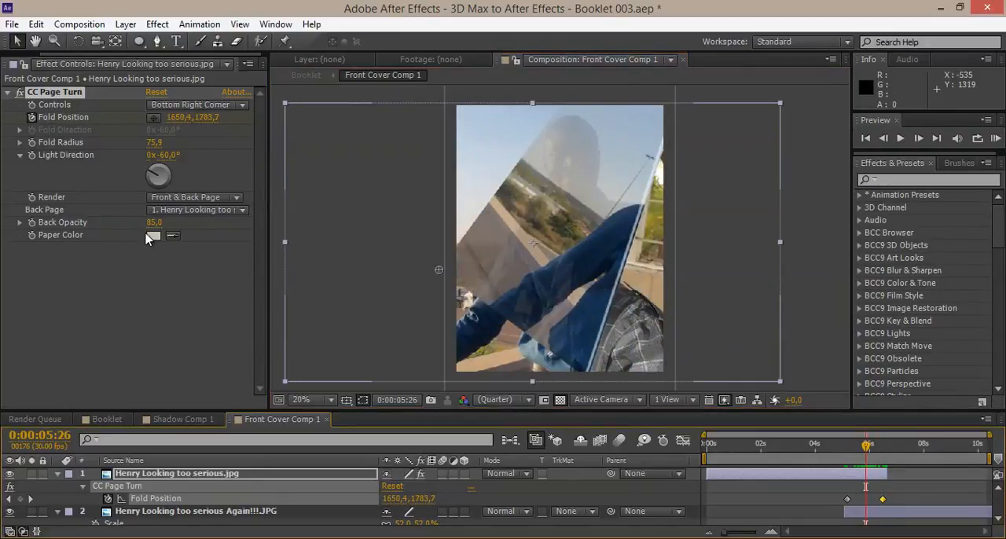
pyautogui.moveTo(154, 222); pyautogui.dragTo(188, 222)
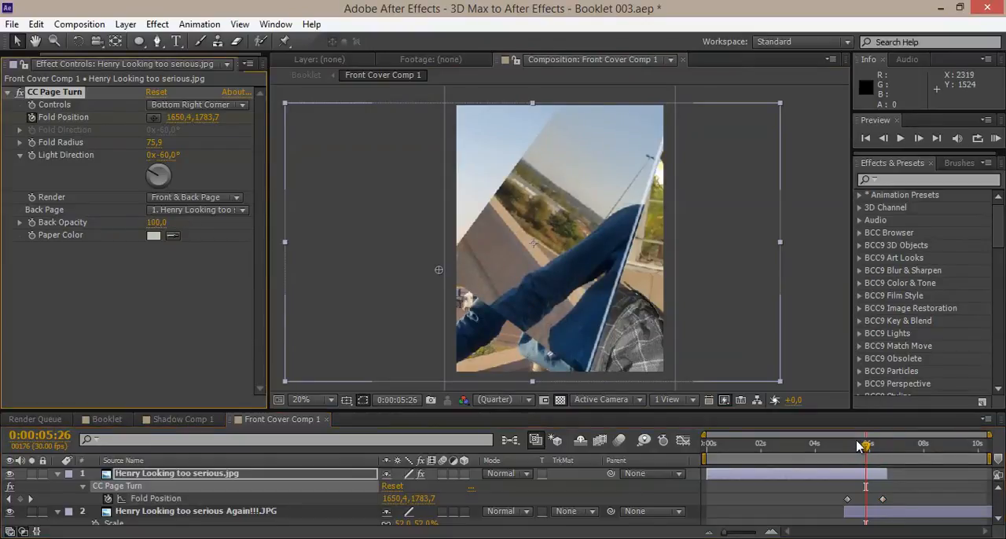
pyautogui.moveTo(850, 447); pyautogui.dragTo(861, 448)
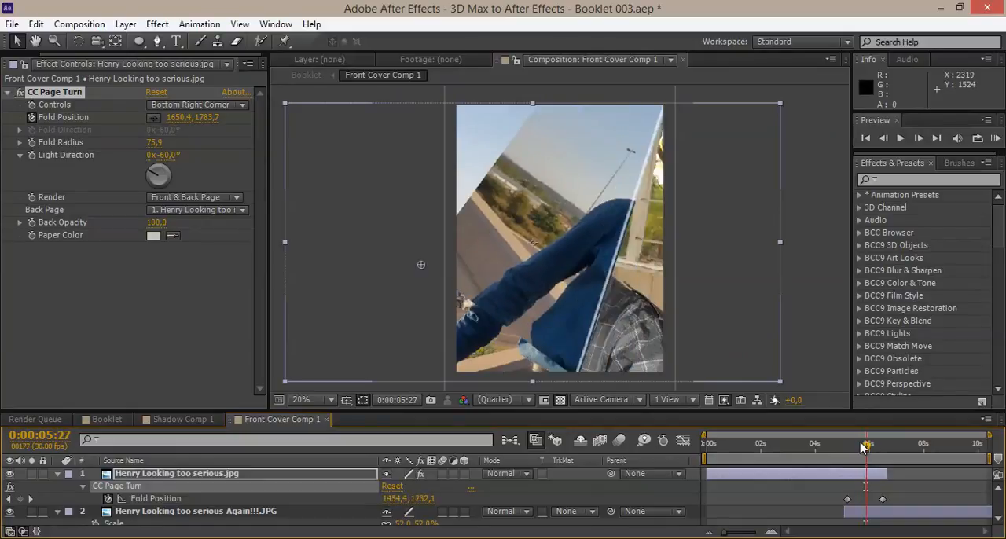
pyautogui.click(154, 222)
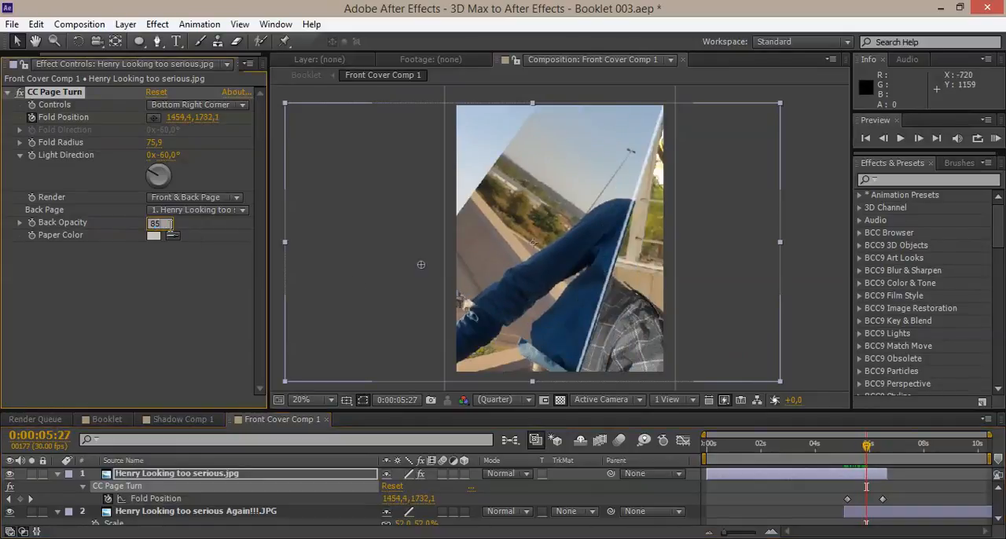
pyautogui.press('Return')
# At the 0:00:05:05 keyframe, move the fold point diagonally farther away from the photo's lower-right corner and check the turn around 0:00:05:26.
pyautogui.moveTo(855, 451)
pyautogui.mouseDown()
pyautogui.moveTo(864, 451)
pyautogui.moveTo(836, 453)
pyautogui.moveTo(861, 457)
pyautogui.moveTo(845, 454)
pyautogui.mouseUp()
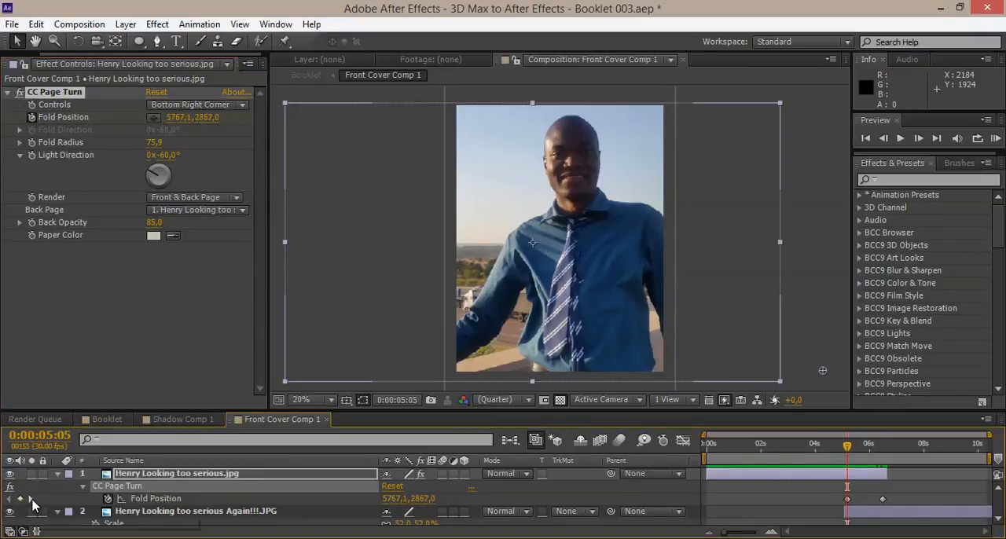
pyautogui.moveTo(805, 292); pyautogui.dragTo(768, 236)
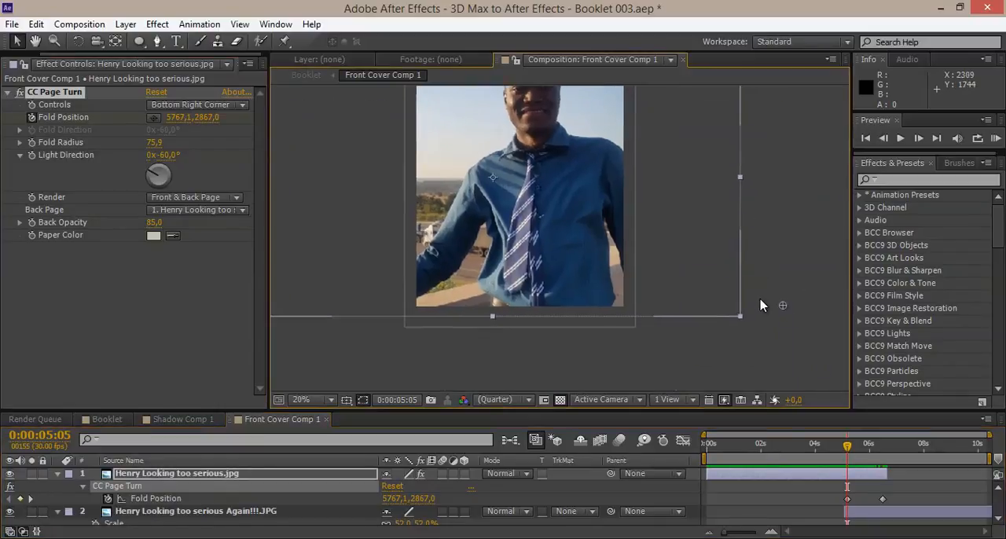
pyautogui.moveTo(792, 314); pyautogui.dragTo(817, 347)
pyautogui.moveTo(845, 446); pyautogui.dragTo(866, 449)
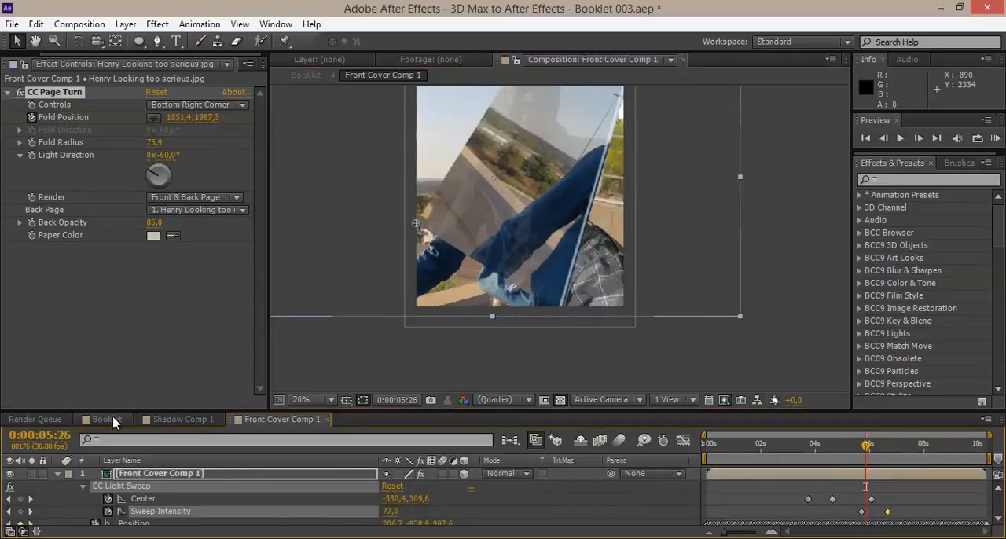
# In the Booklet composition, shift all the front cover's Center and Sweep Intensity keyframes about half a second earlier.
pyautogui.click(110, 420)
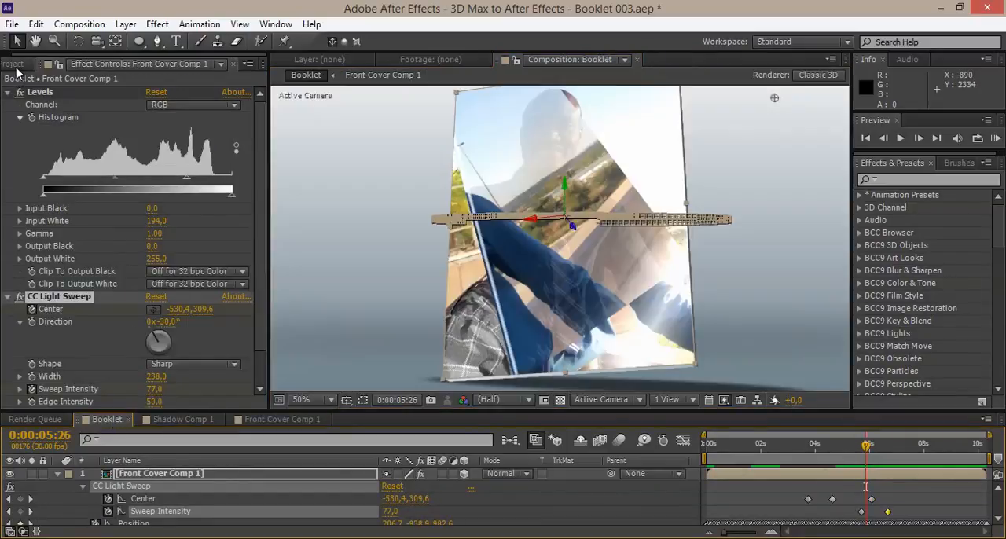
pyautogui.click(19, 65)
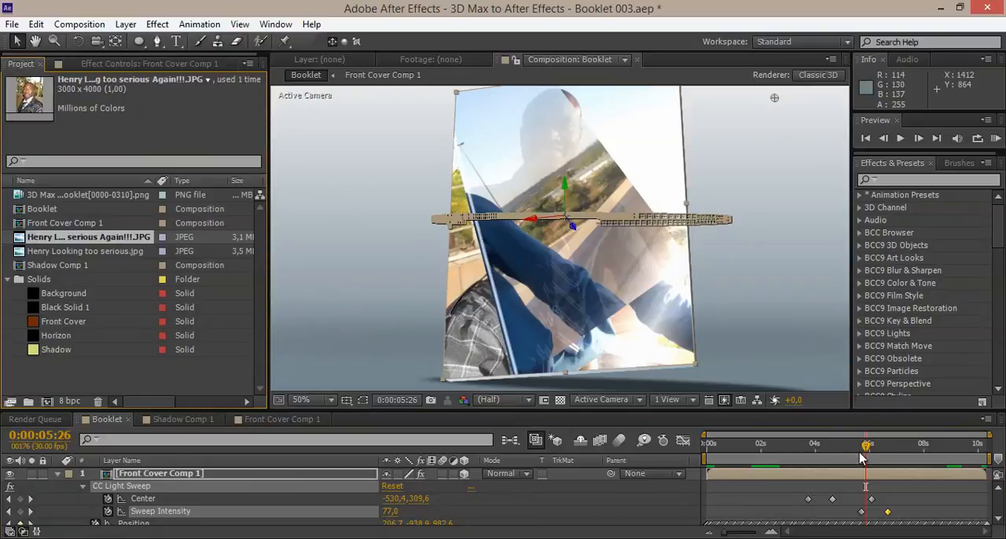
pyautogui.moveTo(862, 458)
pyautogui.mouseDown()
pyautogui.moveTo(844, 458)
pyautogui.moveTo(862, 459)
pyautogui.mouseUp()
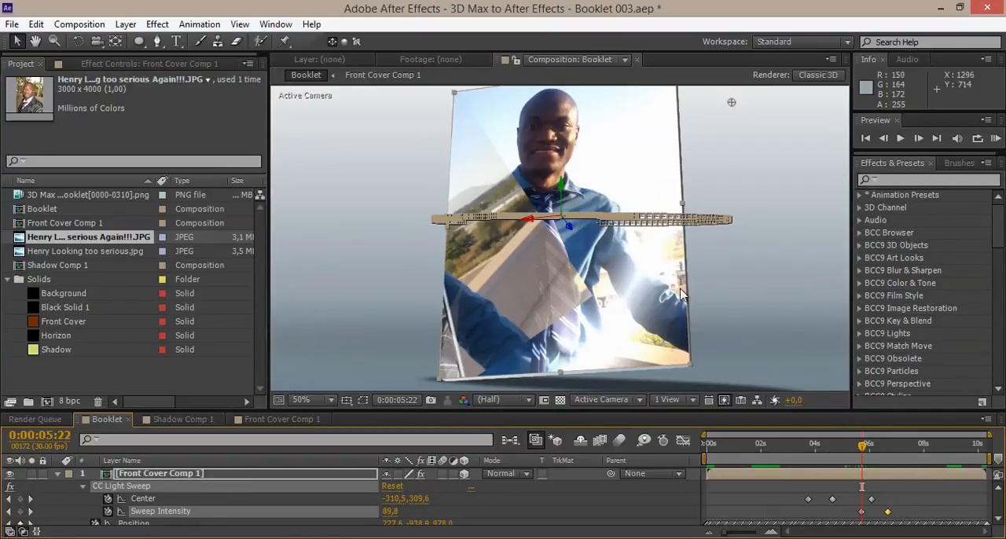
pyautogui.moveTo(819, 446); pyautogui.dragTo(801, 446)
pyautogui.moveTo(803, 445); pyautogui.dragTo(811, 446)
pyautogui.moveTo(902, 520); pyautogui.dragTo(796, 506)
# Copy all of the front cover's Center and Sweep Intensity keyframes and paste them at 0:00:07:10.
pyautogui.moveTo(809, 450); pyautogui.dragTo(916, 458)
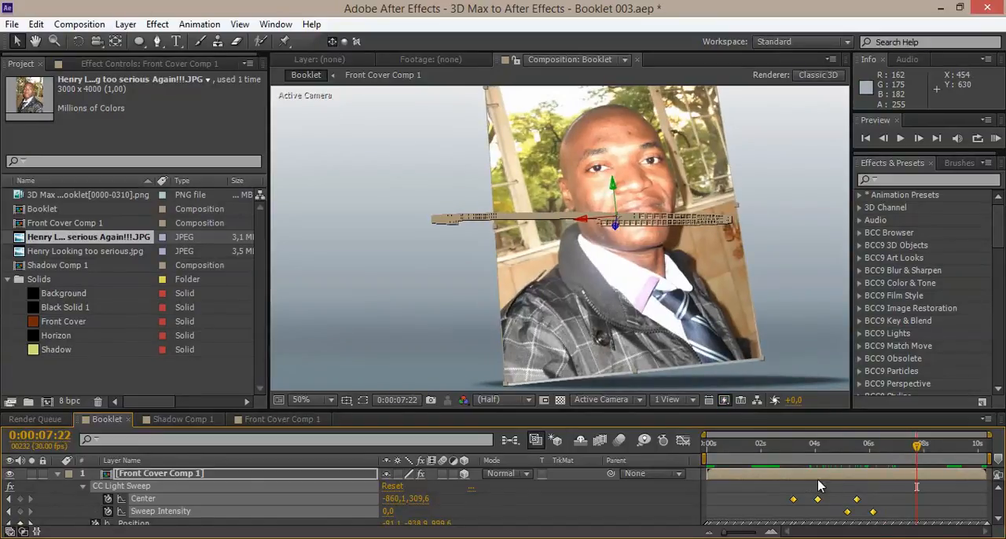
pyautogui.click(893, 509)
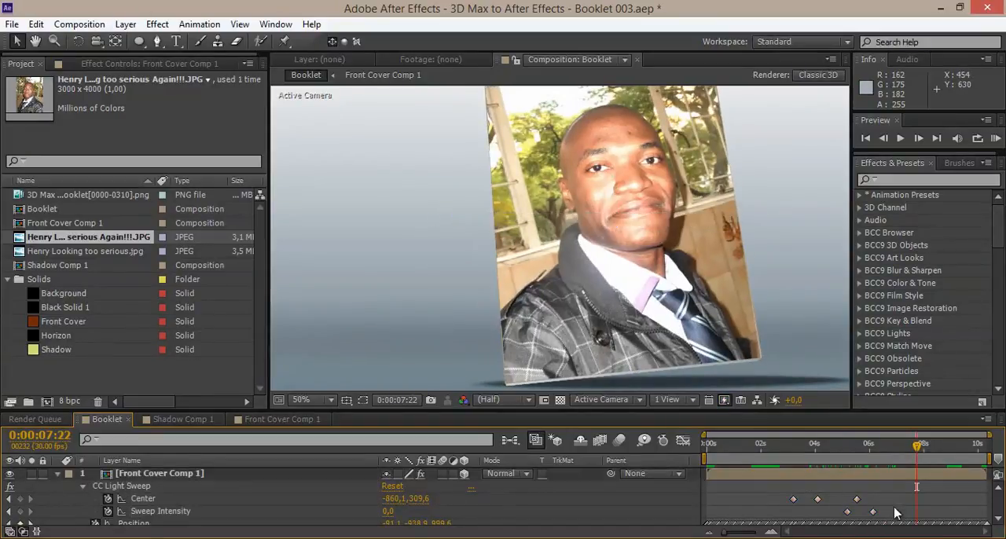
pyautogui.click(853, 500)
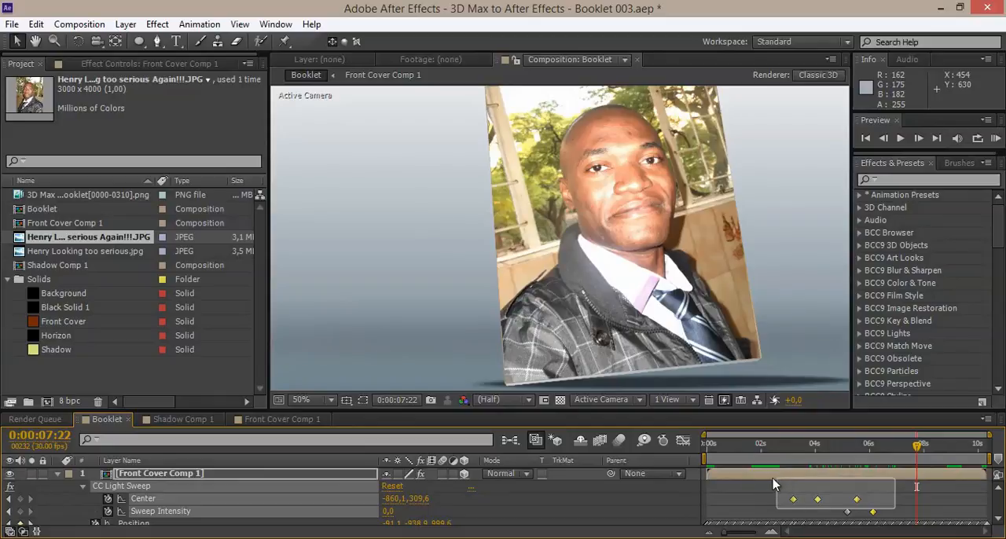
pyautogui.click(37, 24)
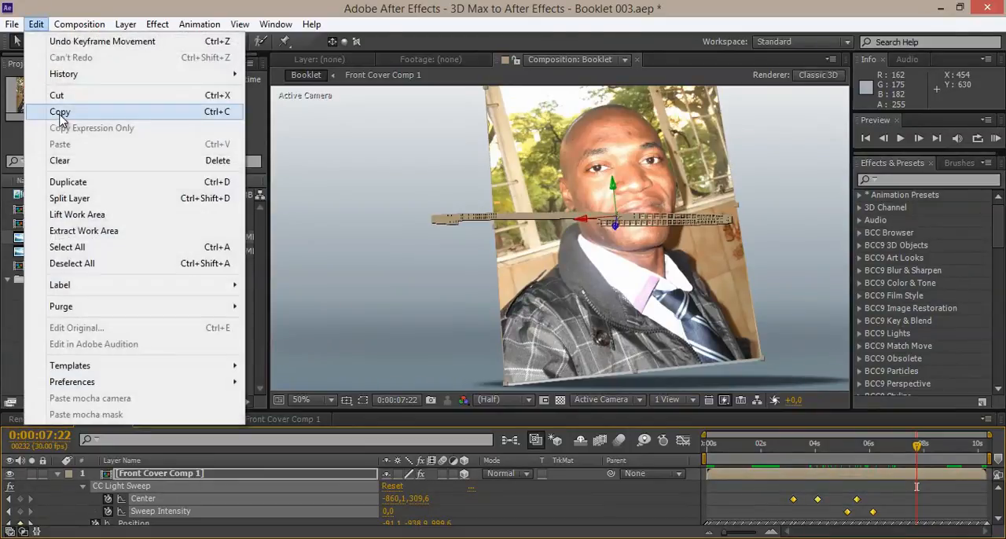
pyautogui.click(63, 111)
pyautogui.moveTo(899, 454); pyautogui.dragTo(906, 451)
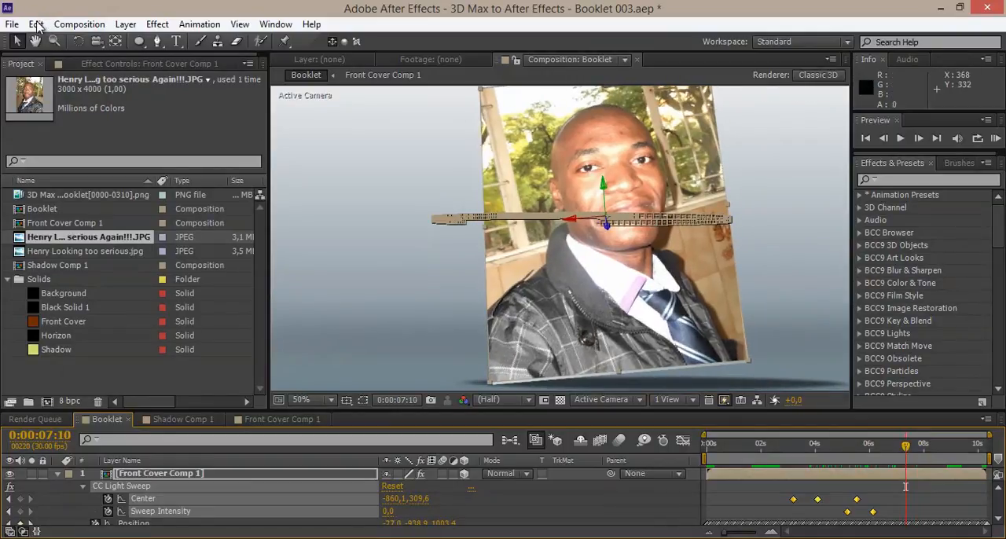
pyautogui.click(36, 24)
pyautogui.click(75, 144)
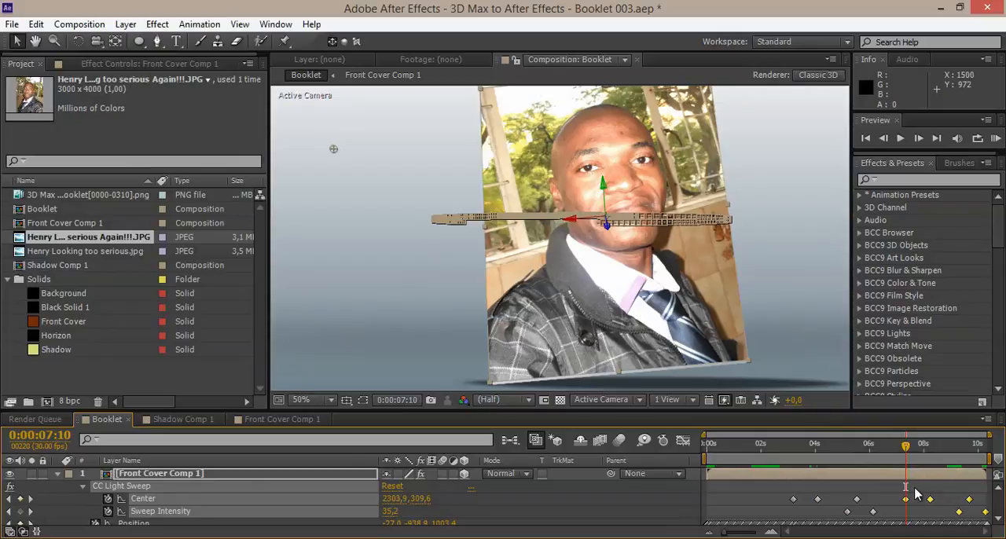
# Shift the pasted light sweep keyframes slightly earlier so they start just before 7 seconds, and check the second sweep.
pyautogui.moveTo(905, 503); pyautogui.dragTo(898, 503)
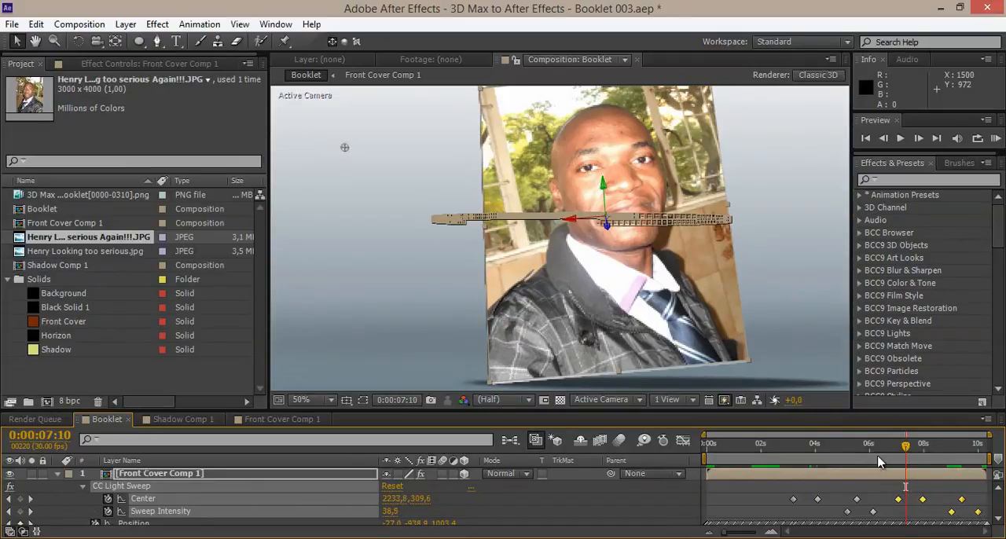
pyautogui.click(804, 446)
pyautogui.moveTo(806, 451); pyautogui.dragTo(891, 498)
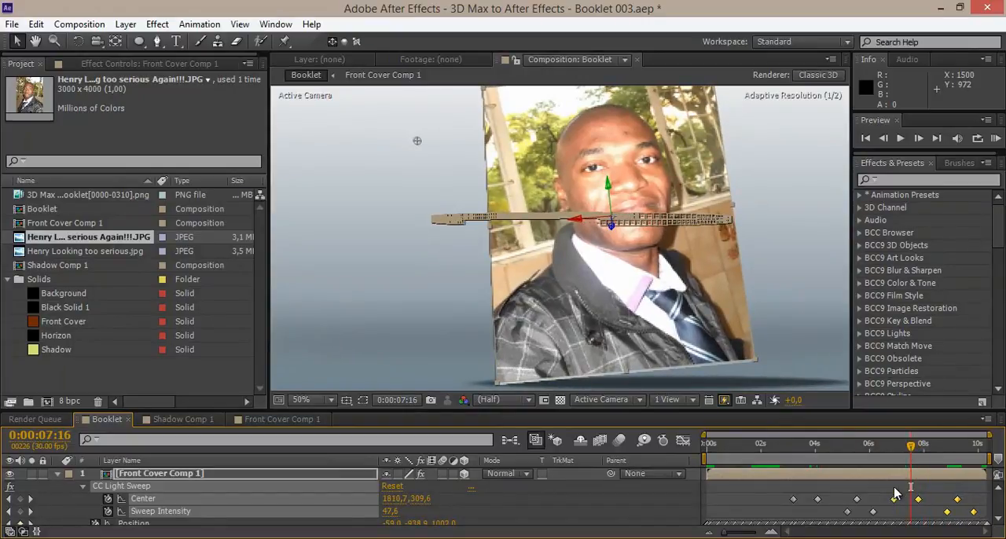
pyautogui.moveTo(910, 446); pyautogui.dragTo(995, 452)
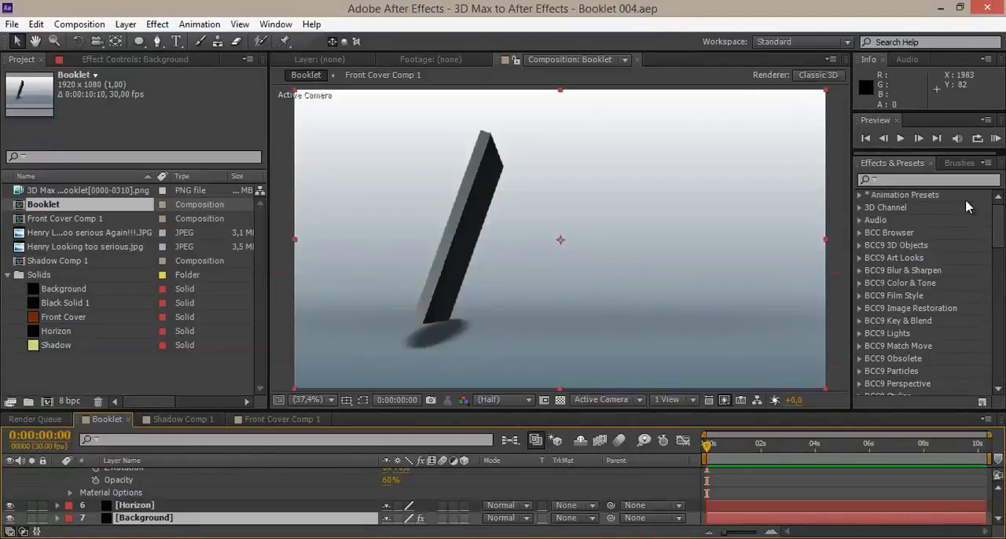
# Preview the full Booklet animation, stop the playback, and examine the frames up to about 0:00:03:11.
pyautogui.click(995, 138)
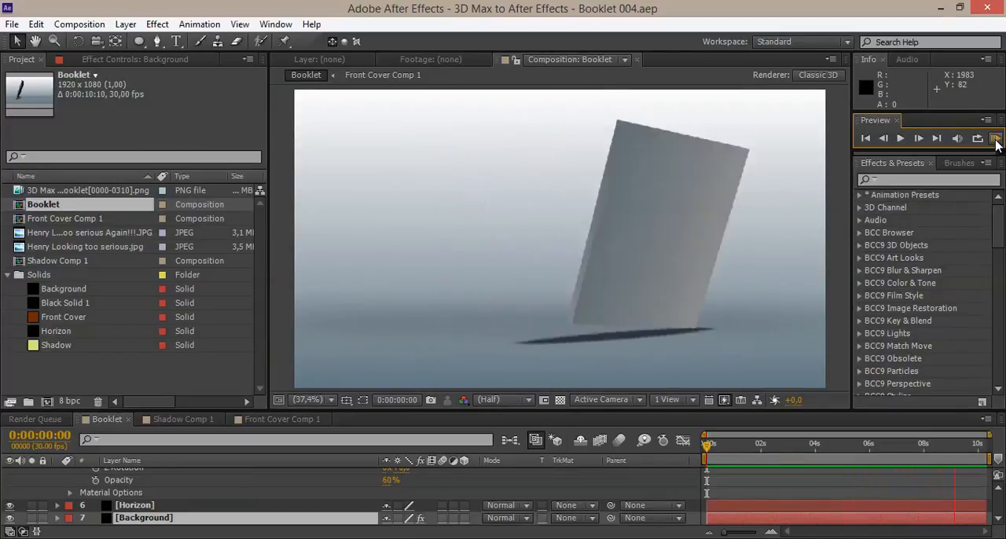
pyautogui.press('space')
pyautogui.moveTo(741, 449); pyautogui.dragTo(798, 458)
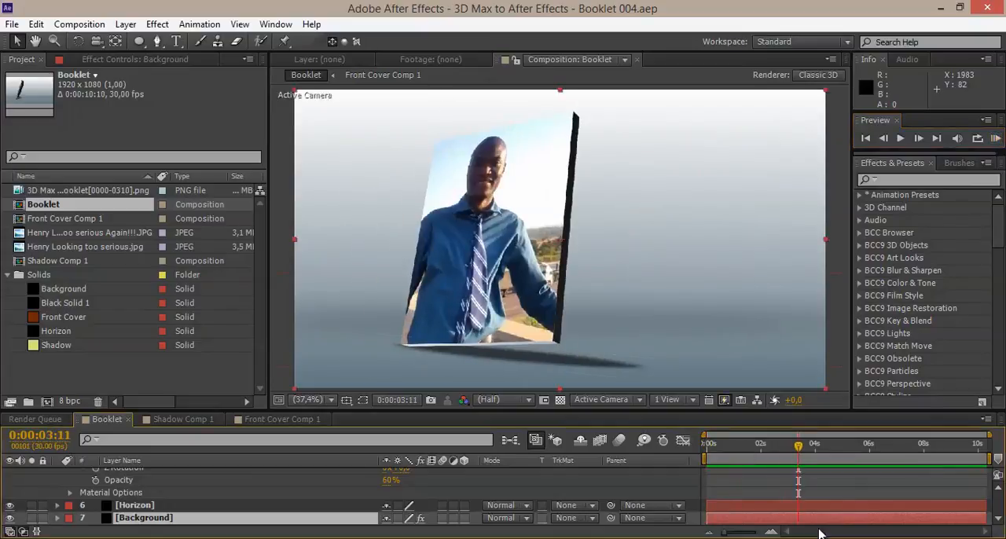
# Move the first light sweep's Center and Sweep Intensity keyframes slightly earlier, check the timing, and save the project.
pyautogui.scroll(8, 838, 489)
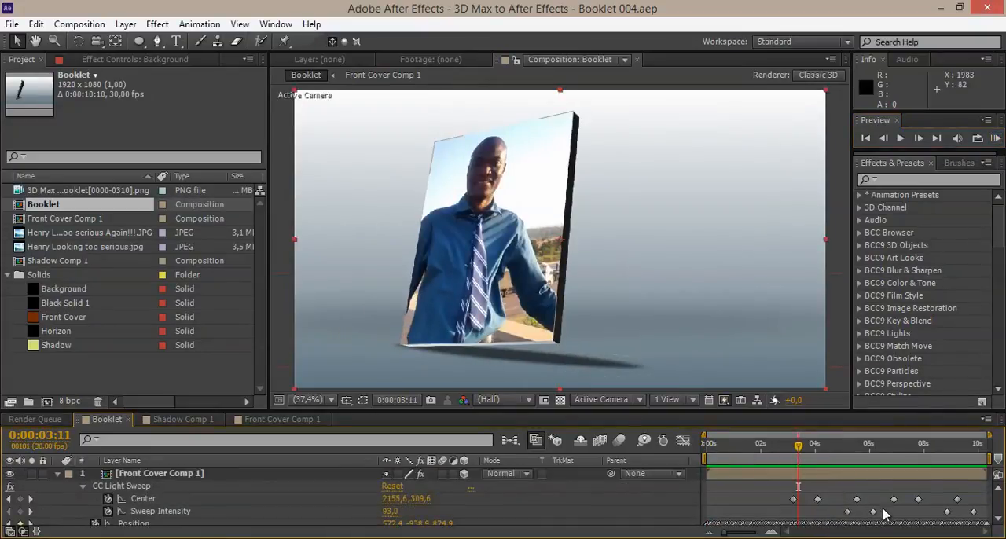
pyautogui.moveTo(882, 514); pyautogui.dragTo(785, 487)
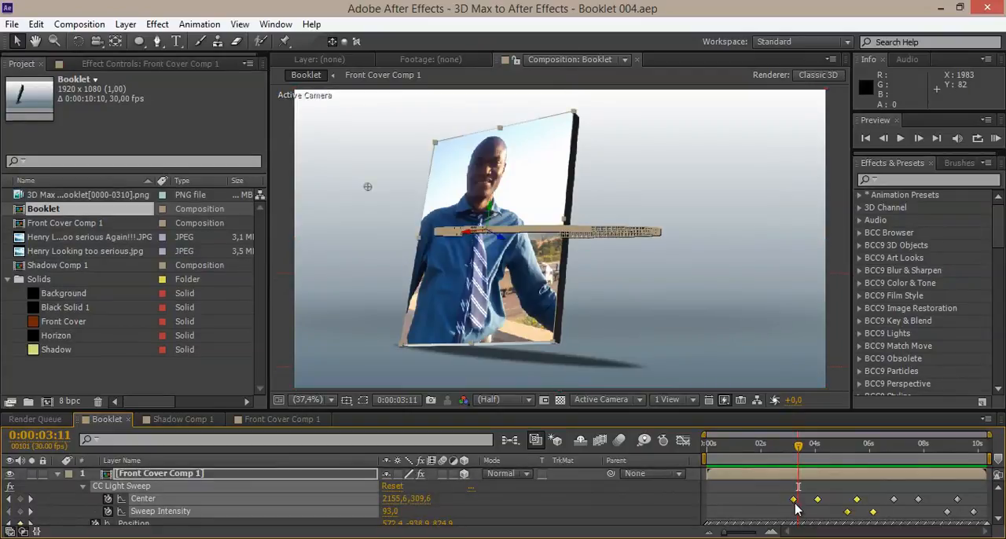
pyautogui.moveTo(792, 500); pyautogui.dragTo(786, 499)
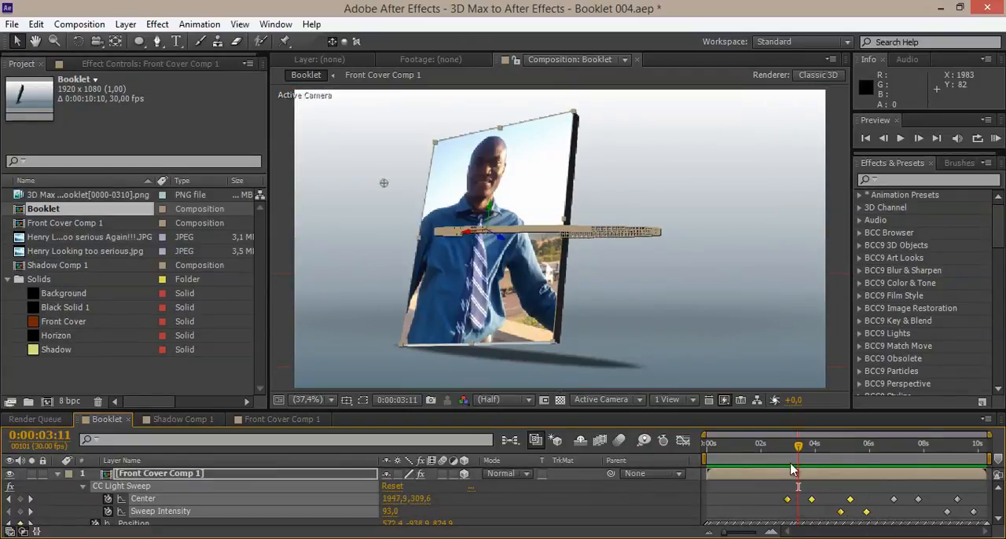
pyautogui.moveTo(798, 454); pyautogui.dragTo(890, 456)
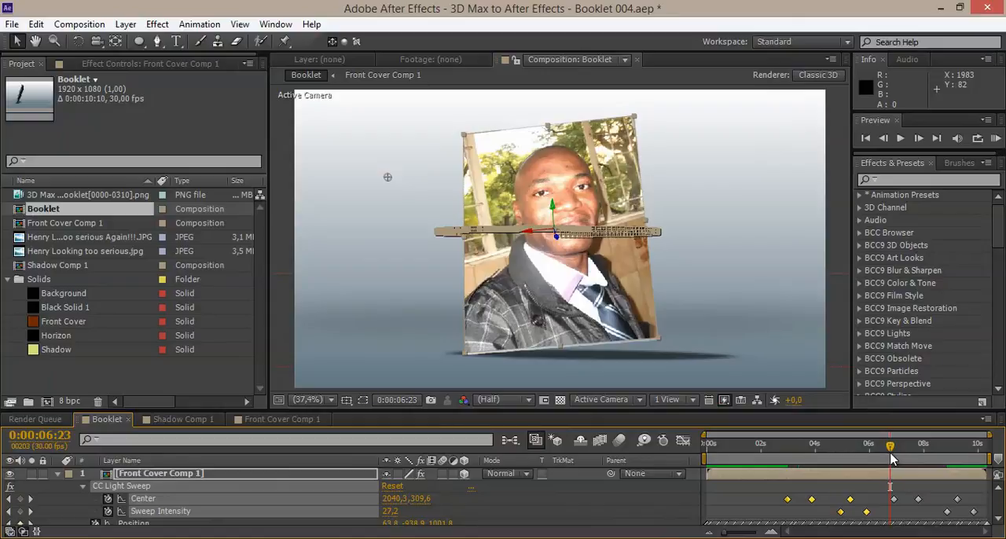
pyautogui.moveTo(709, 445); pyautogui.dragTo(739, 456)
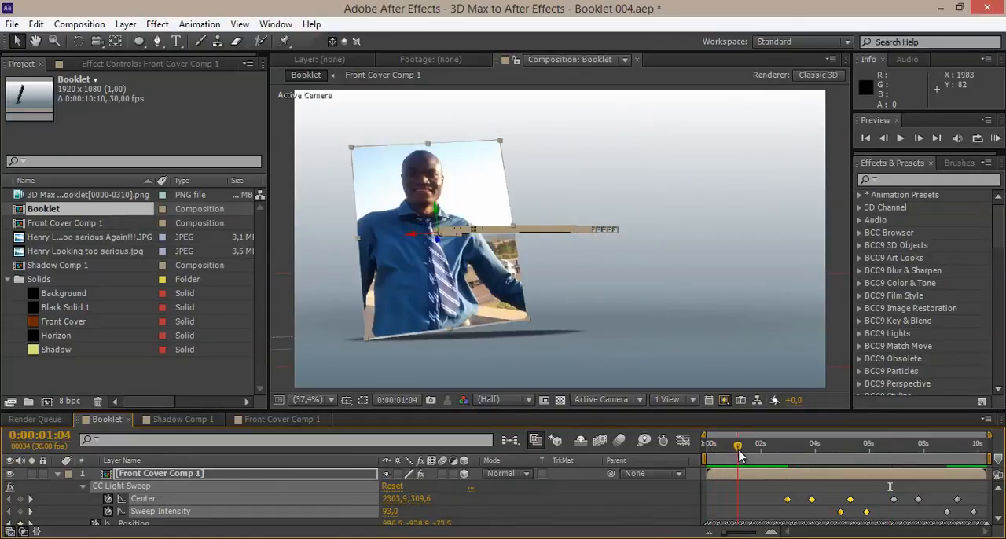
pyautogui.click(11, 24)
pyautogui.click(60, 132)
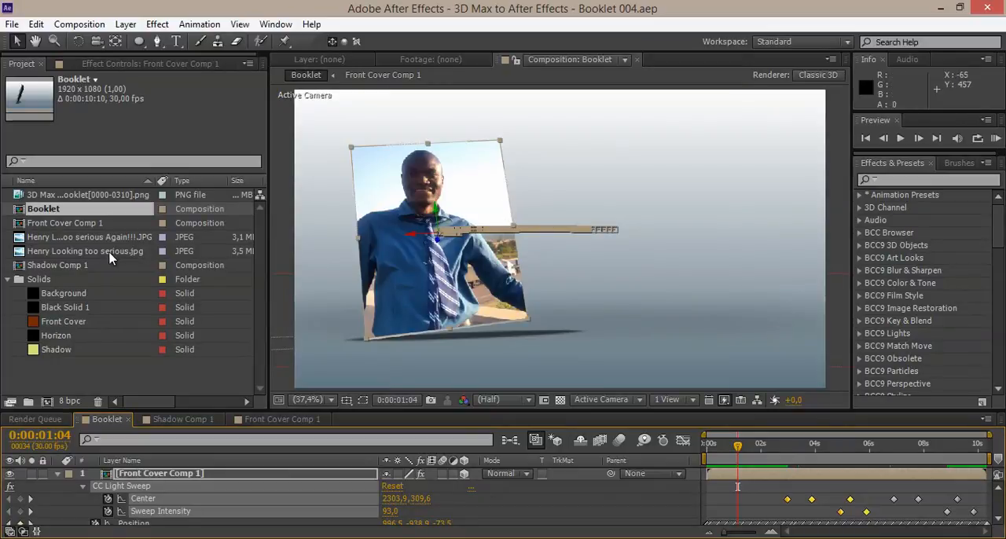
# Examine the first photo in Front Cover Comp 1 around 0:00:04:24, and return to the Booklet composition.
pyautogui.doubleClick(49, 224)
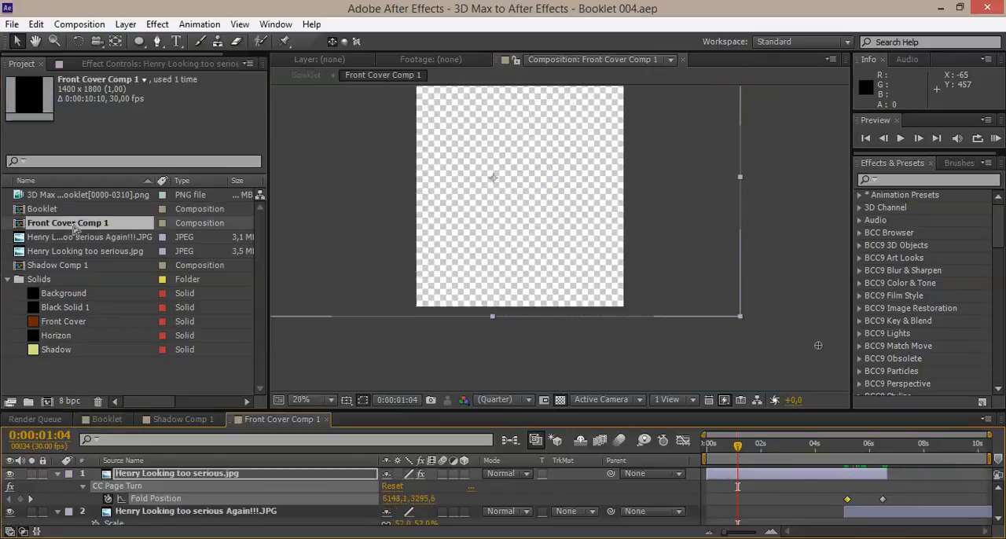
pyautogui.press('.')
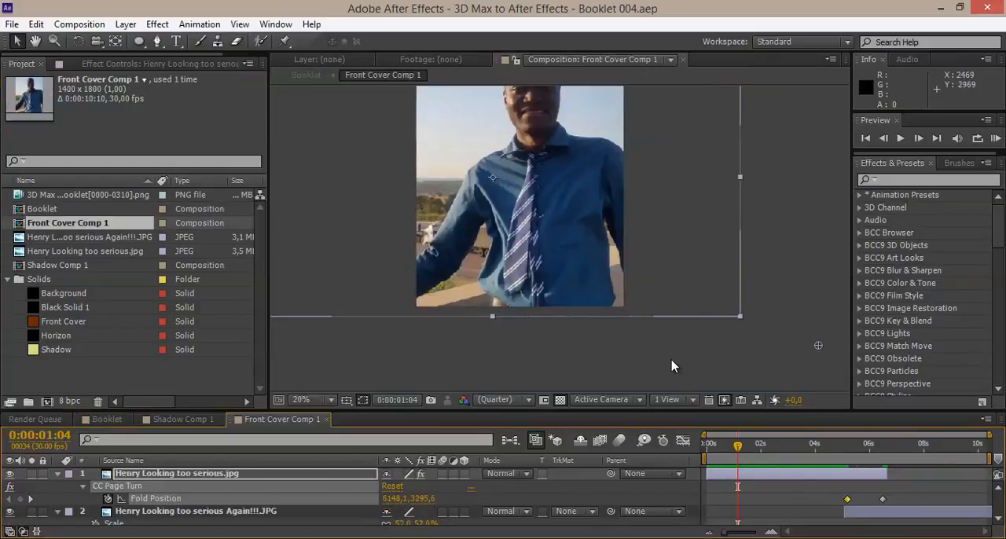
pyautogui.moveTo(783, 455); pyautogui.dragTo(835, 459)
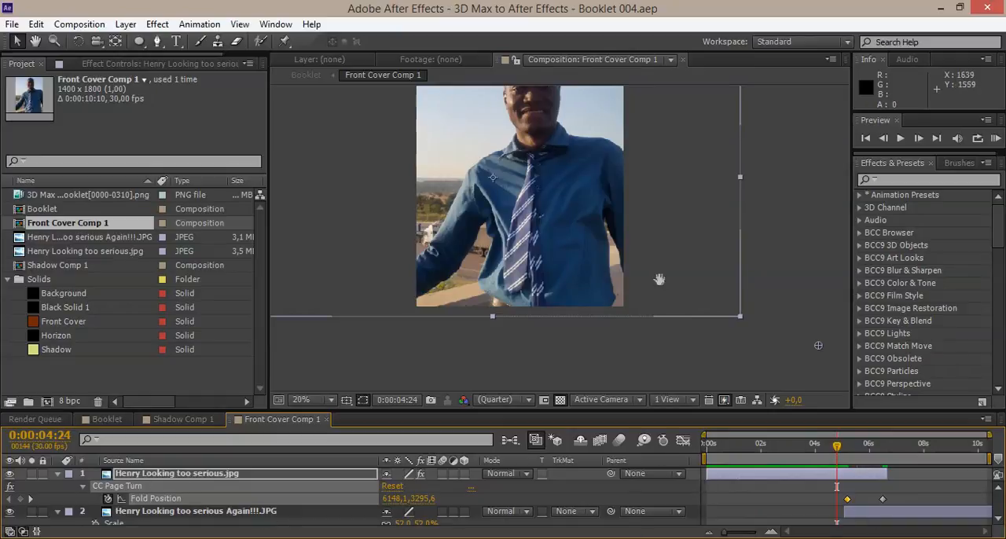
pyautogui.moveTo(658, 272); pyautogui.dragTo(684, 332)
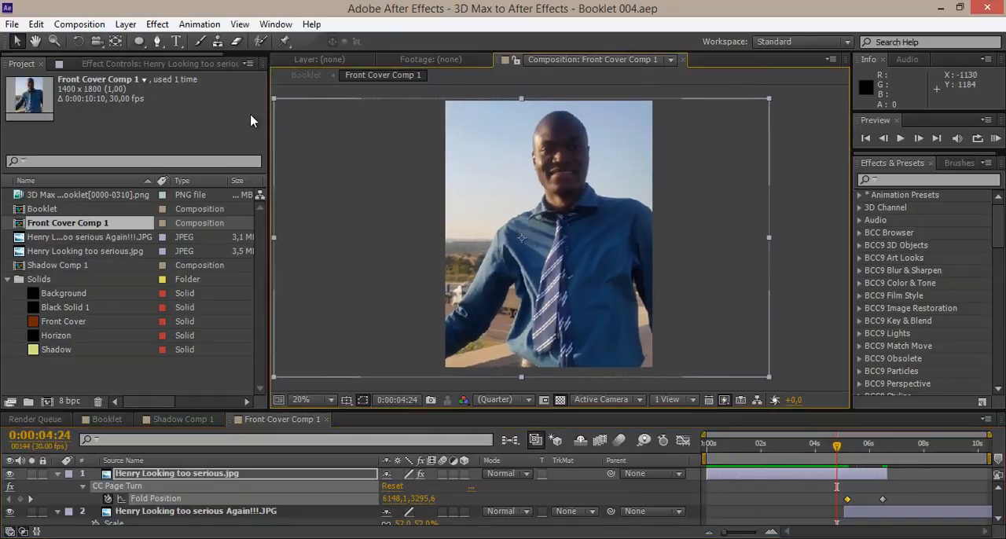
pyautogui.click(346, 61)
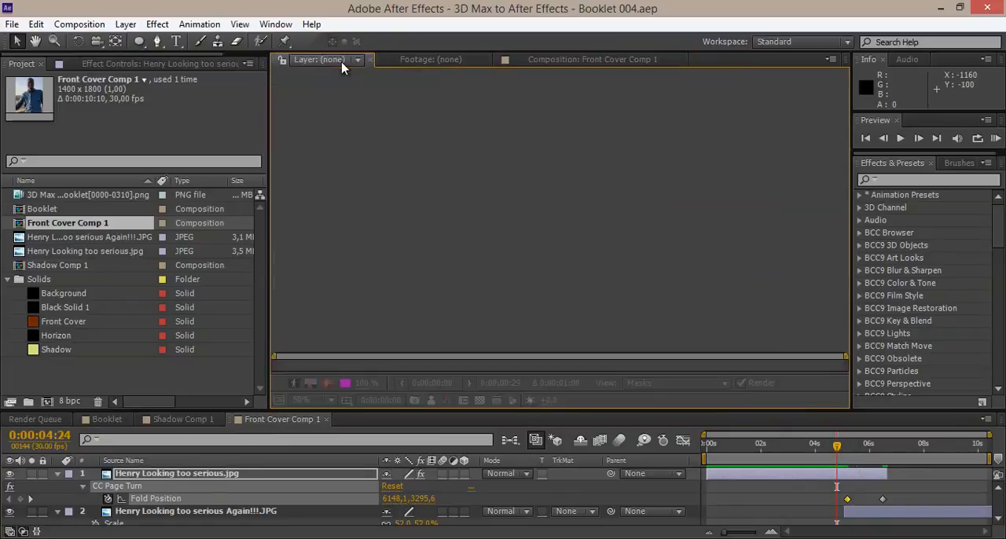
pyautogui.click(409, 62)
pyautogui.doubleClick(59, 210)
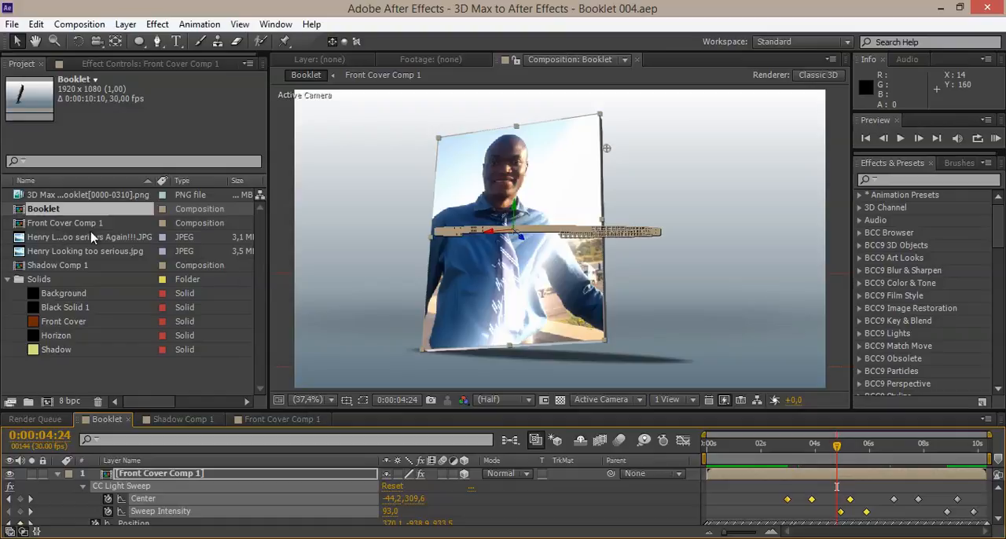
# Replace the first cover photo's footage with govtech_2014_16_october_2014_logos_fixed.mov.
pyautogui.click(51, 239)
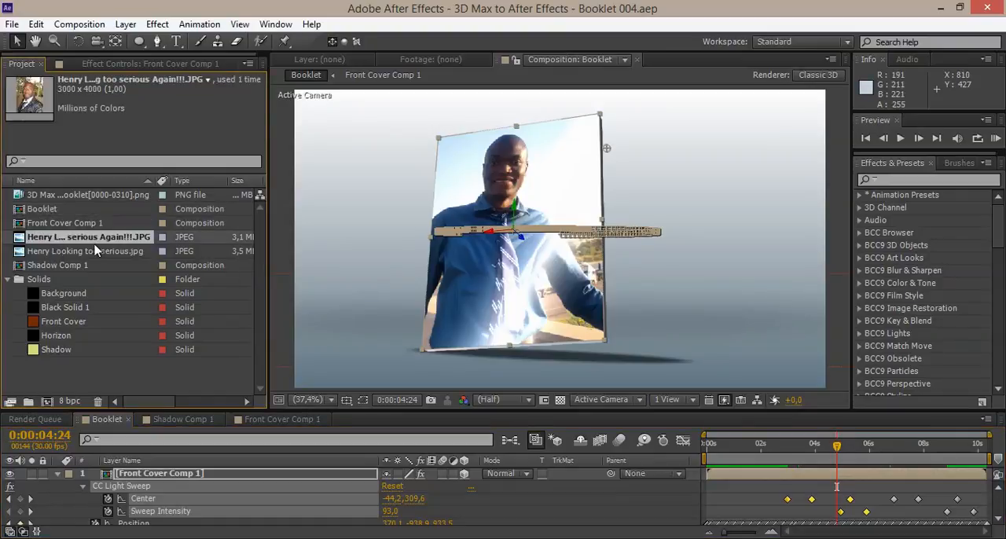
pyautogui.click(72, 253)
pyautogui.rightClick(68, 253)
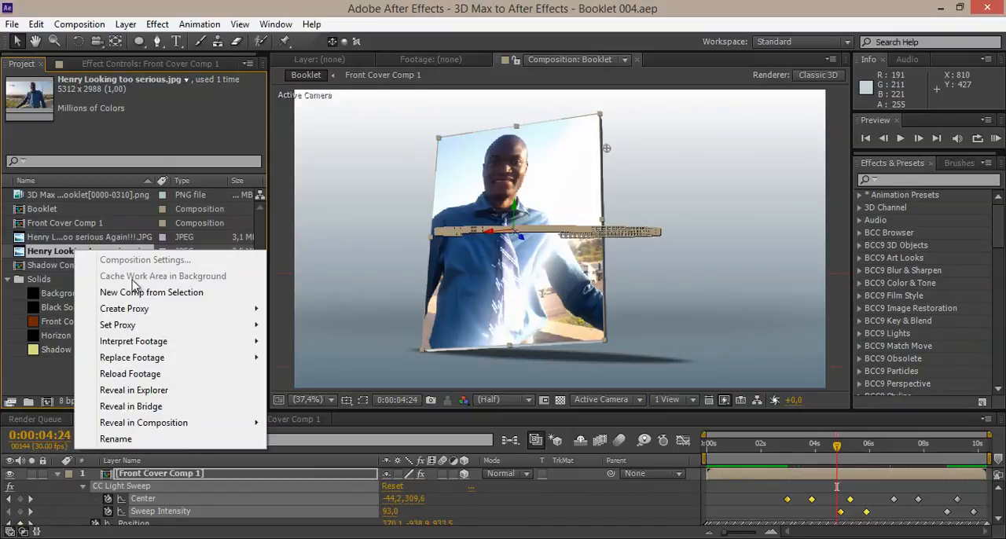
pyautogui.moveTo(175, 360)
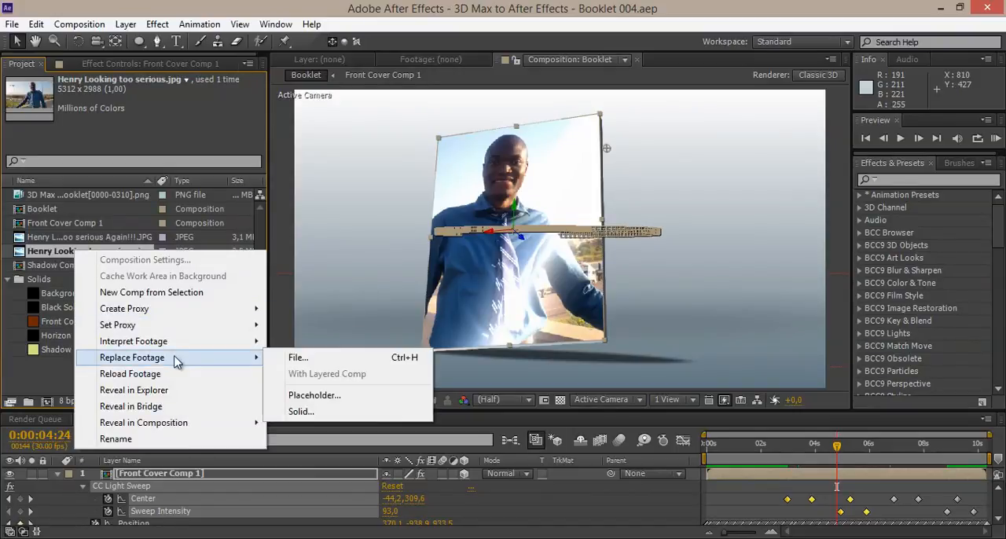
pyautogui.click(302, 359)
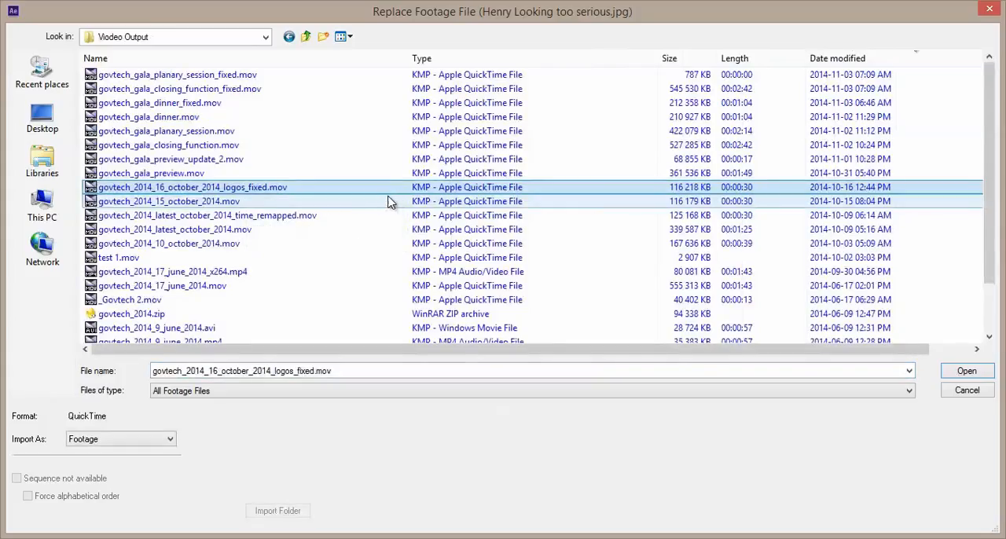
pyautogui.doubleClick(258, 184)
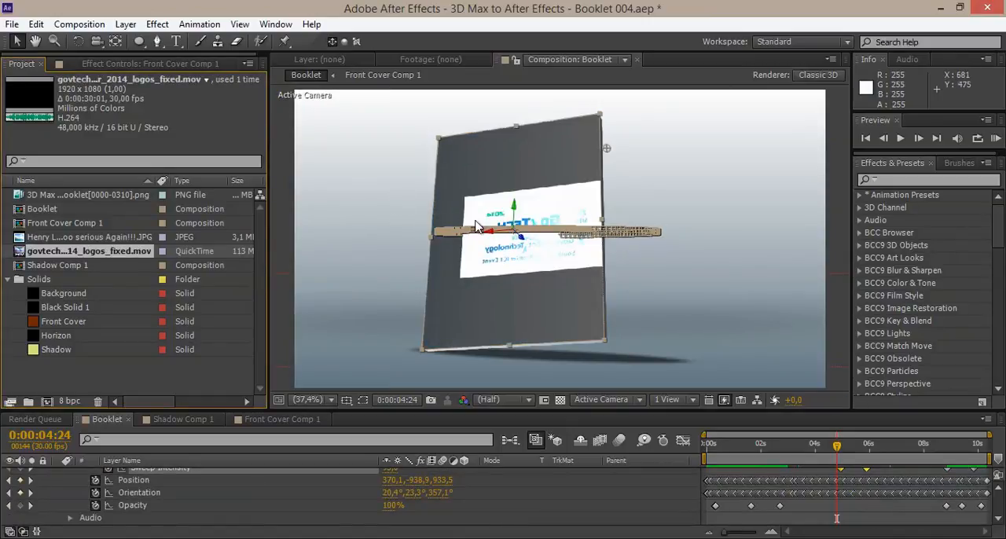
# In Front Cover Comp 1, scale the govtech video layer to 168%, reposition it to fill the frame, and check it around 0:00:05:00.
pyautogui.doubleClick(47, 223)
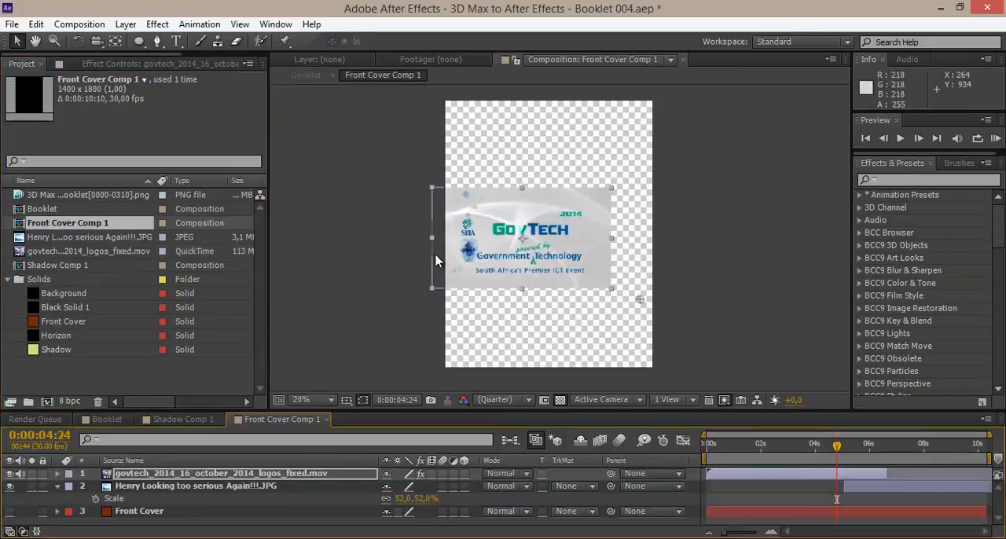
pyautogui.click(264, 475)
pyautogui.press('s')
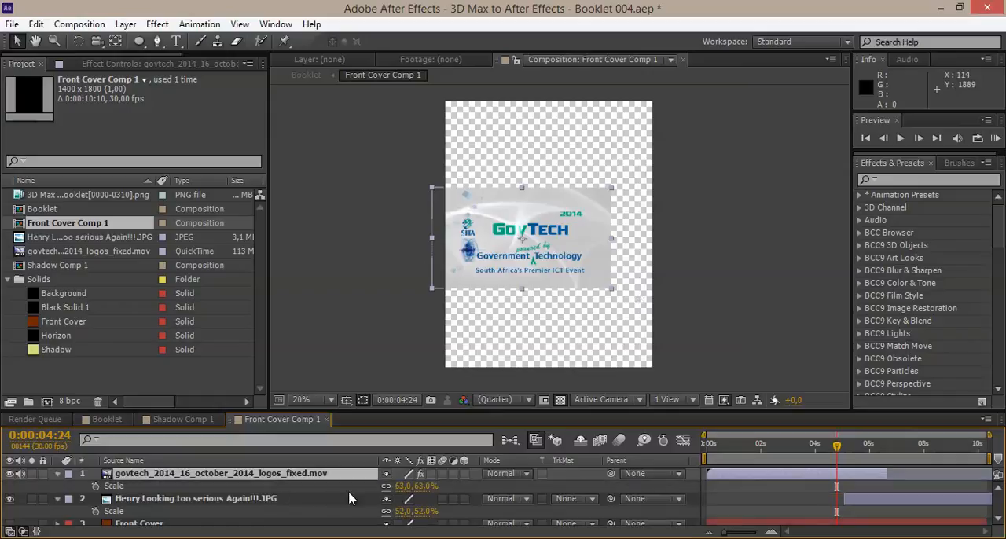
pyautogui.moveTo(402, 486); pyautogui.dragTo(451, 459)
pyautogui.moveTo(644, 278); pyautogui.dragTo(663, 274)
pyautogui.moveTo(721, 446); pyautogui.dragTo(854, 457)
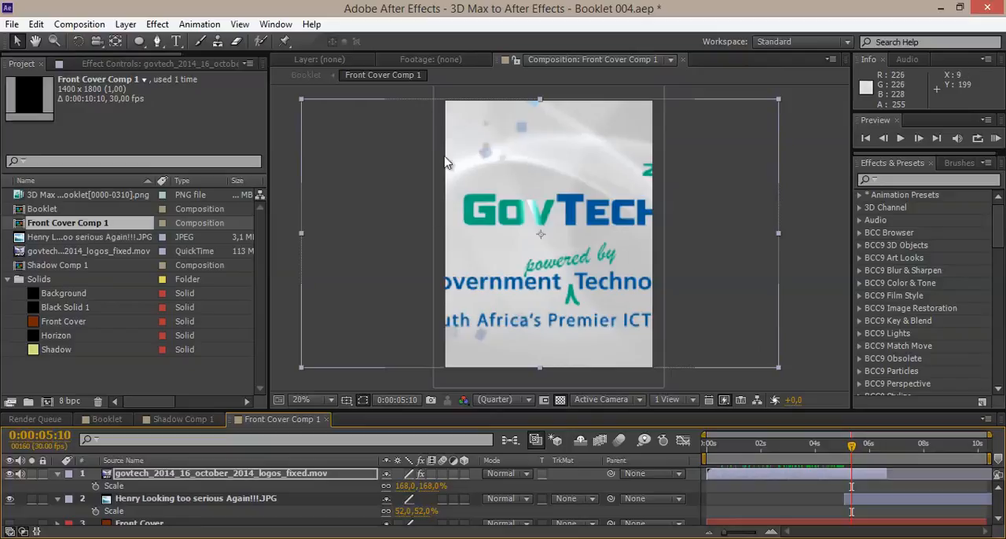
pyautogui.moveTo(859, 446)
pyautogui.mouseDown()
pyautogui.moveTo(881, 445)
pyautogui.moveTo(841, 447)
pyautogui.mouseUp()
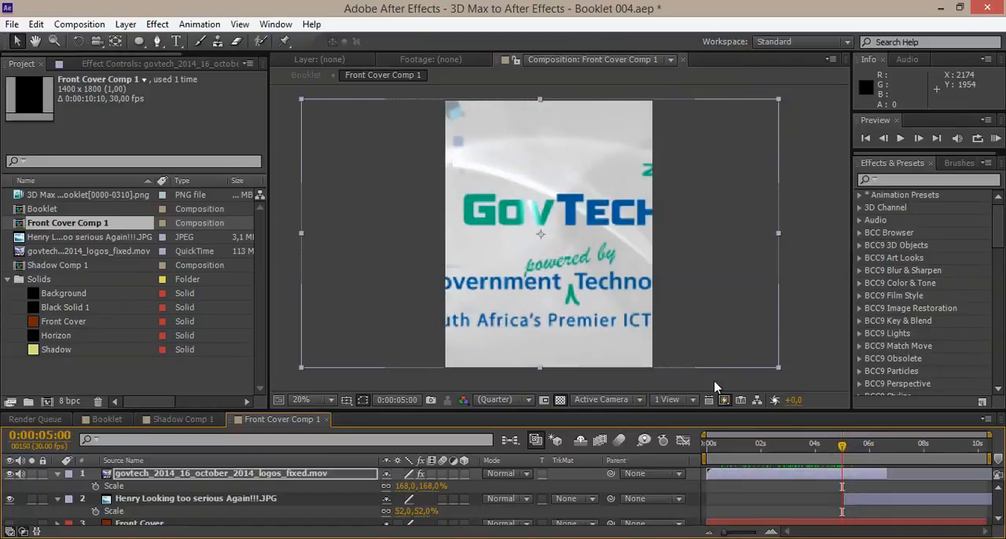
# Replace the second cover photo's footage with govtech_2014_16_october_2014_logos_fixed.mov.
pyautogui.click(79, 238)
pyautogui.click(73, 250)
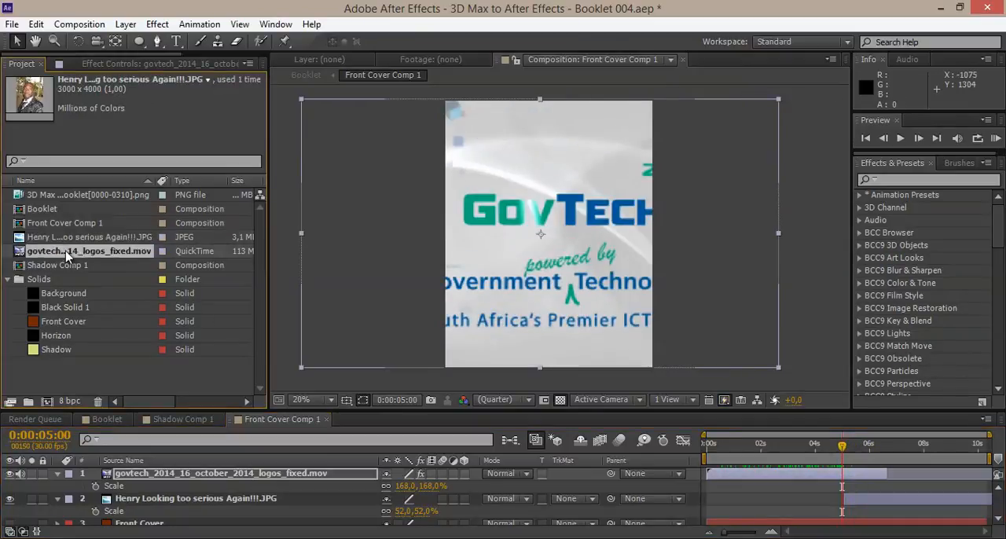
pyautogui.rightClick(73, 238)
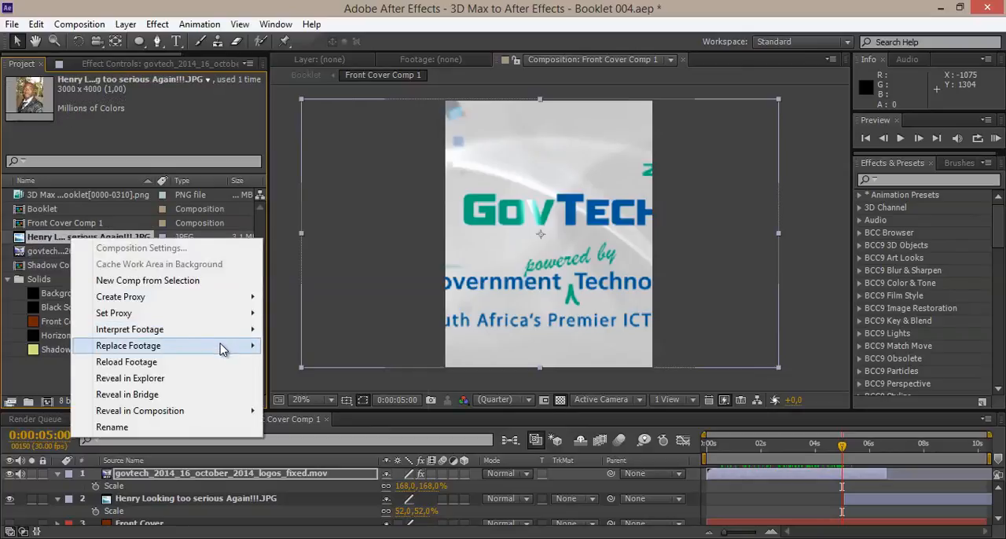
pyautogui.moveTo(222, 348)
pyautogui.click(279, 346)
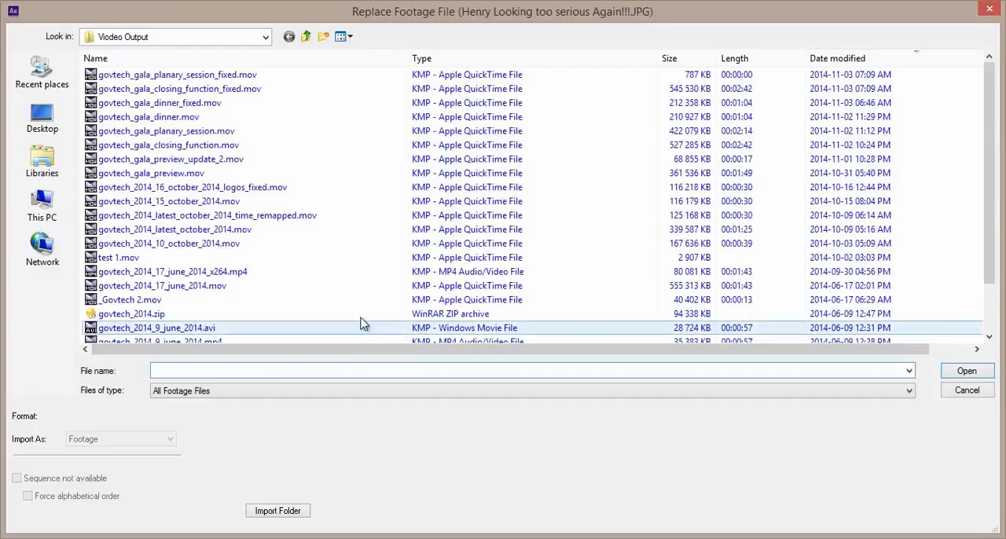
pyautogui.doubleClick(252, 192)
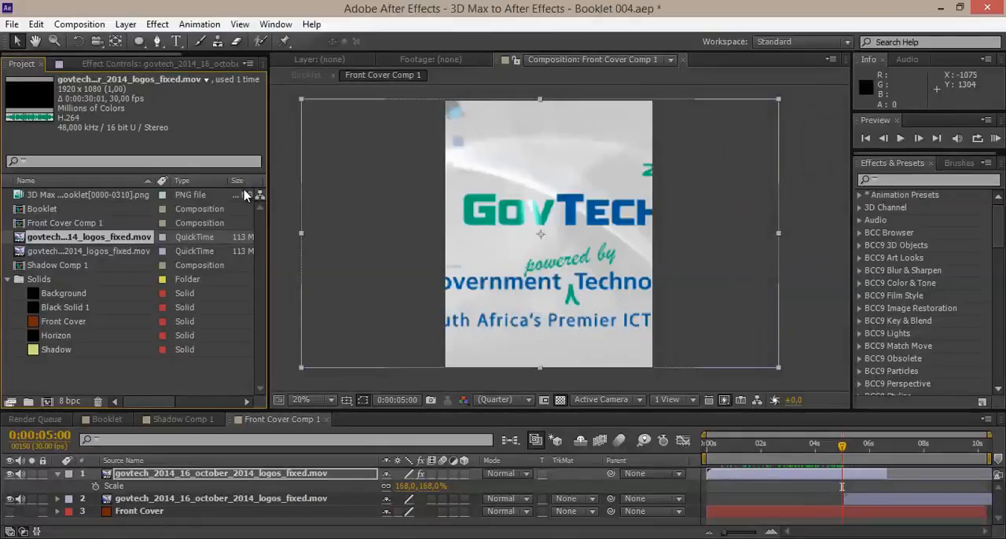
# Preview the second cover layer around 0:00:07:23 and replace its footage with Rings Spinning on Floor.mov.
pyautogui.click(886, 503)
pyautogui.moveTo(848, 453); pyautogui.dragTo(917, 452)
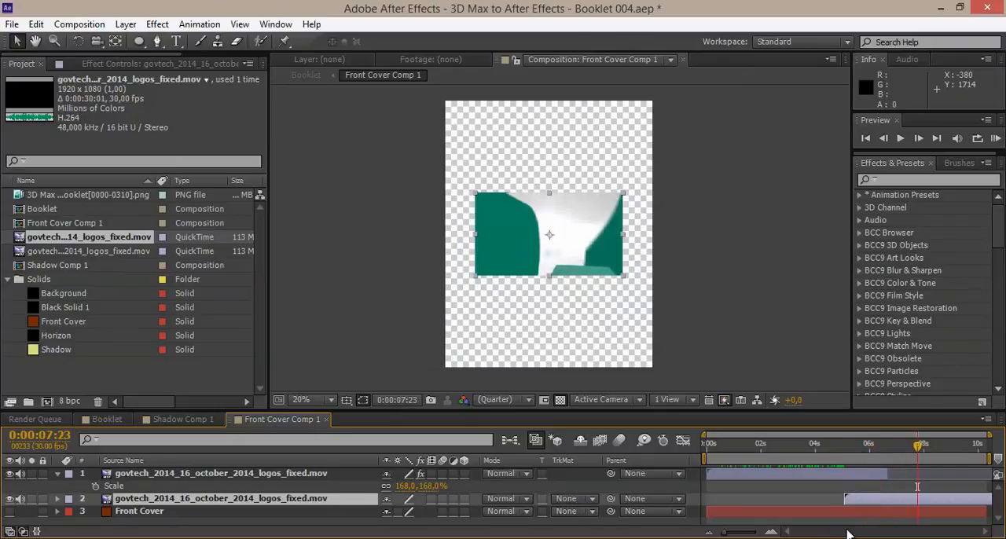
pyautogui.press('s')
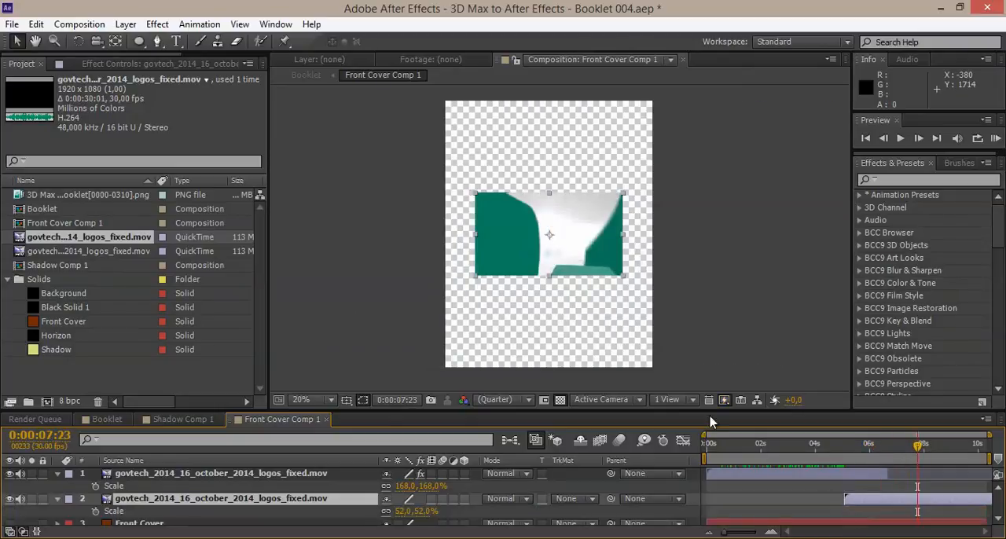
pyautogui.rightClick(110, 236)
pyautogui.moveTo(244, 342)
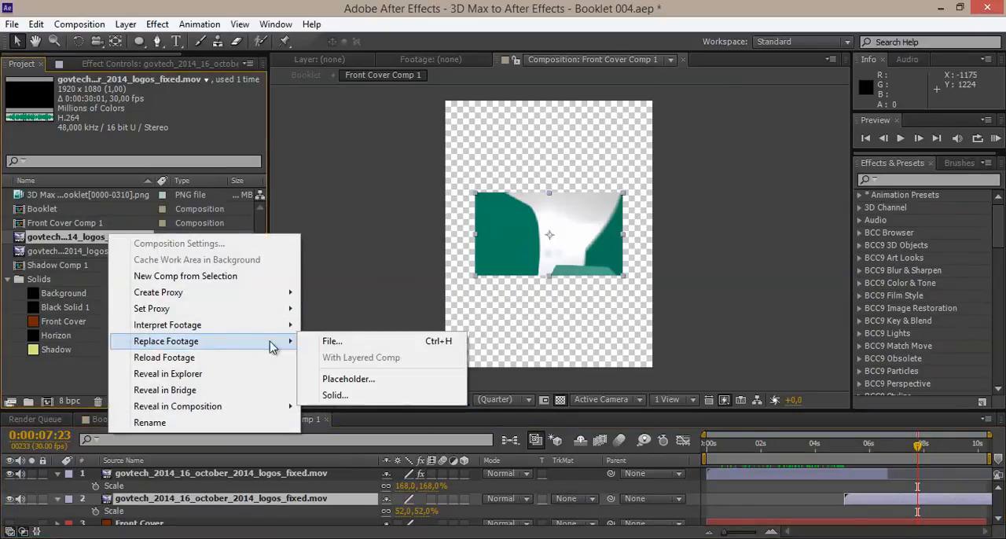
pyautogui.click(314, 341)
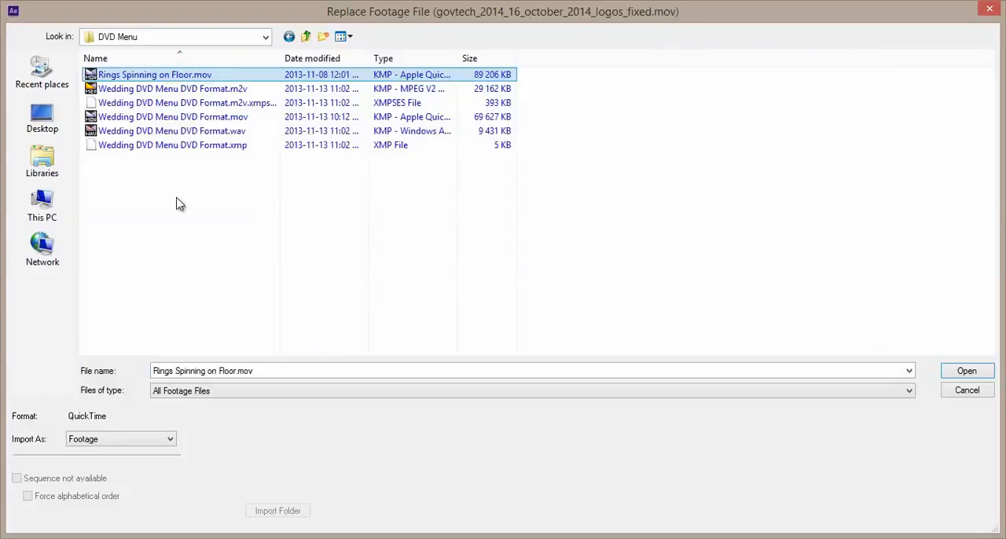
pyautogui.doubleClick(155, 76)
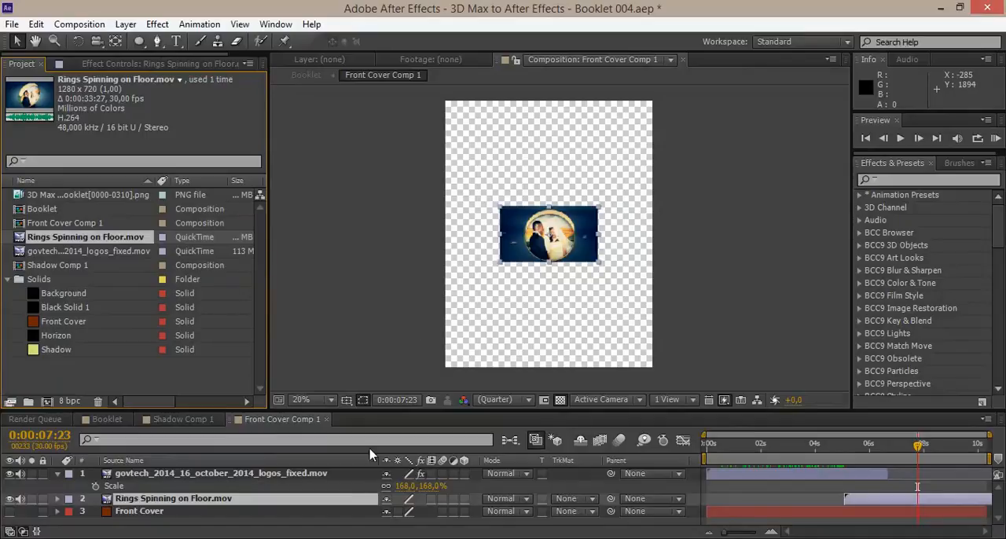
# Scale the Rings Spinning on Floor.mov layer to 257% to fill the frame, and check it through to 0:00:10:09.
pyautogui.click(314, 476)
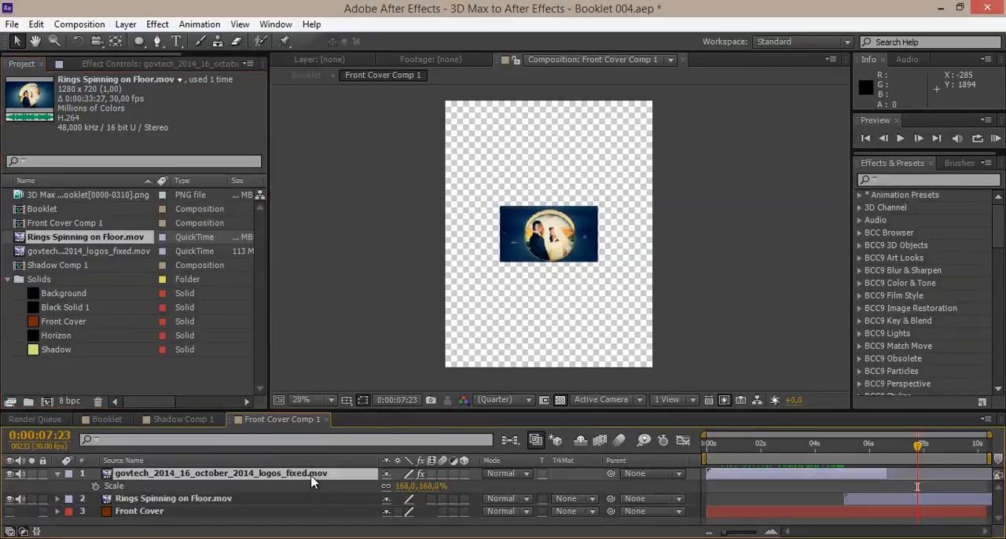
pyautogui.click(303, 500)
pyautogui.press('s')
pyautogui.moveTo(396, 510); pyautogui.dragTo(509, 471)
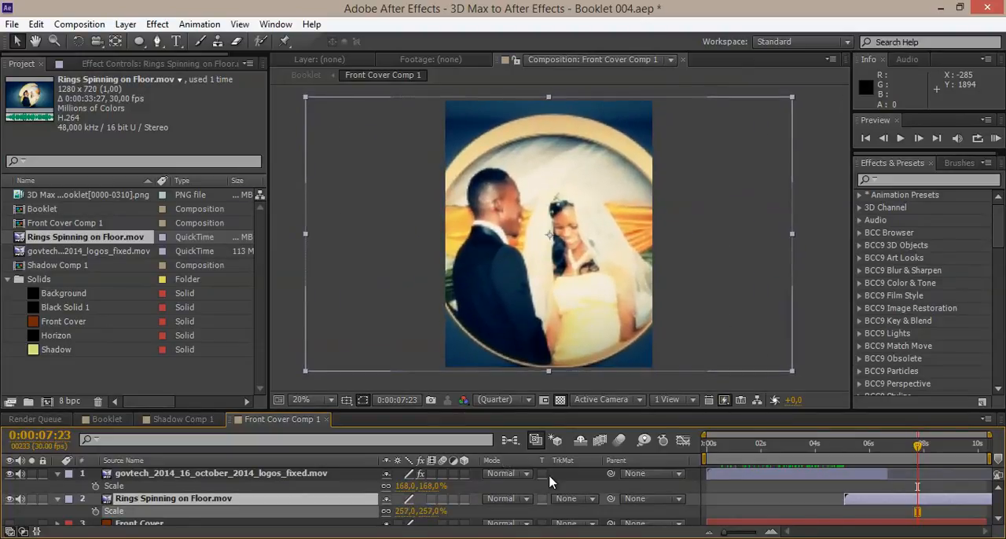
pyautogui.moveTo(860, 459); pyautogui.dragTo(996, 467)
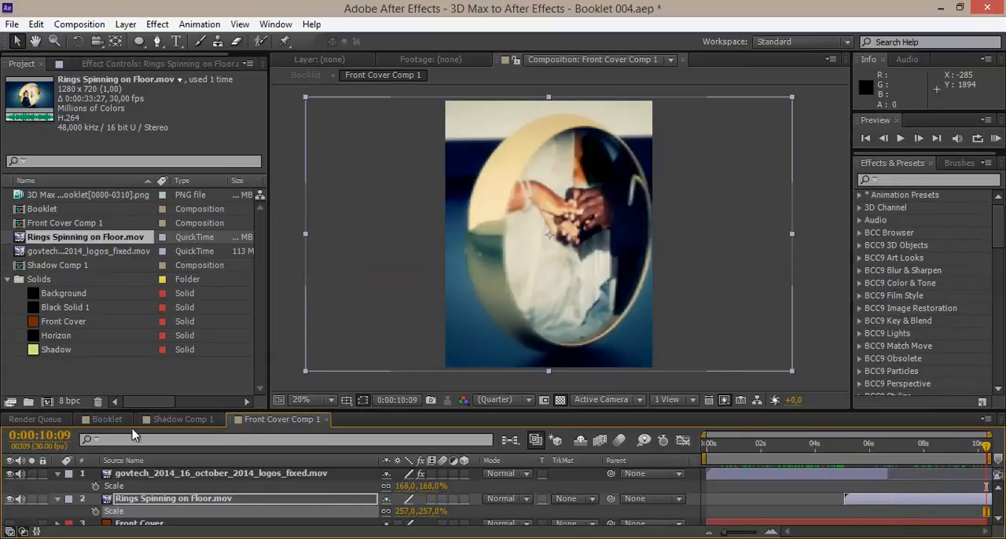
# Examine the cover video in the Booklet composition around 0:00:04:06 and select the Front Cover Comp 1 layer.
pyautogui.click(103, 420)
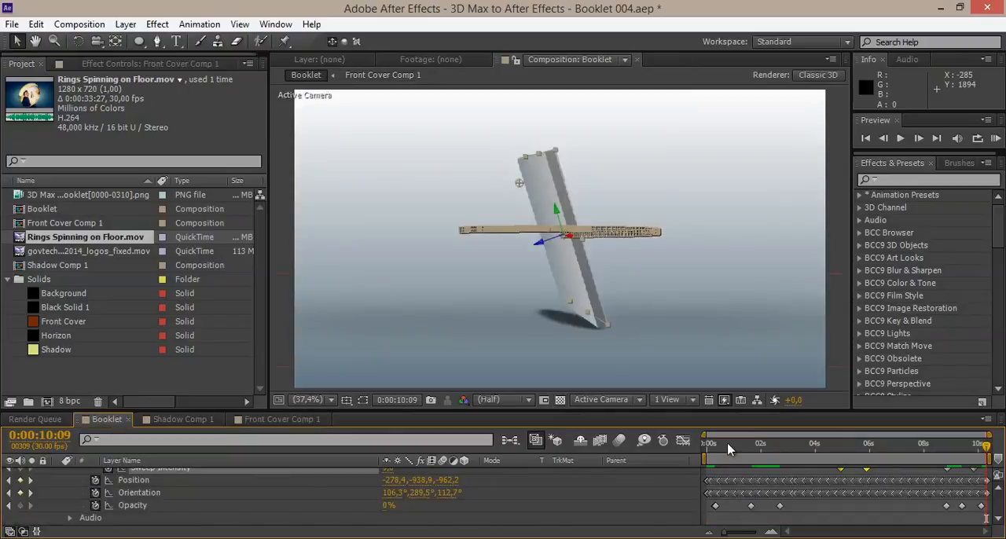
pyautogui.moveTo(709, 458); pyautogui.dragTo(819, 448)
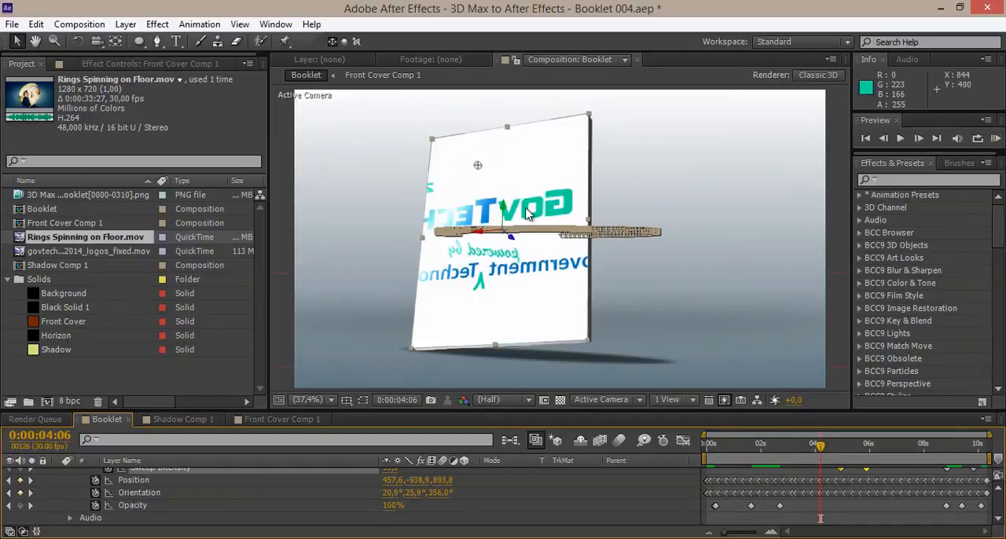
pyautogui.scroll(2, 207, 520)
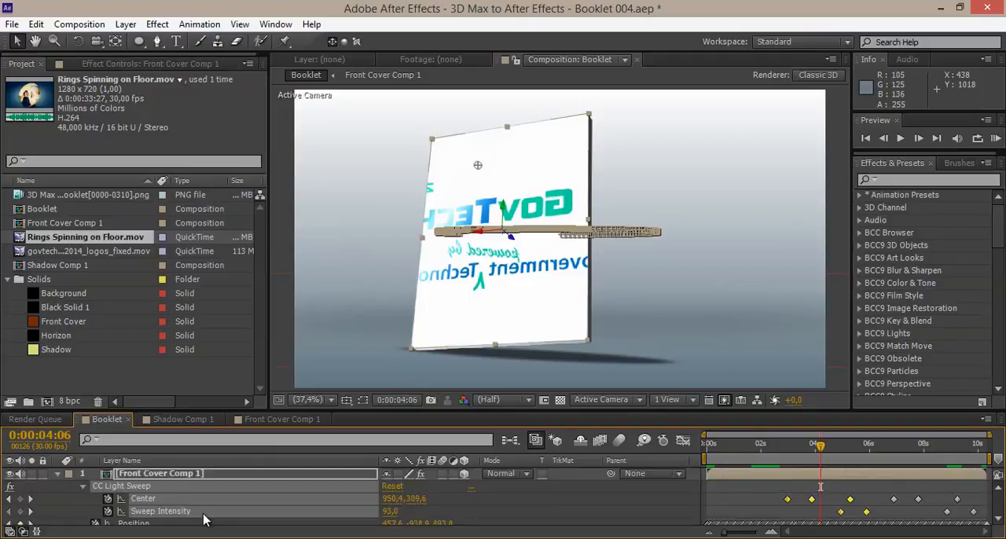
pyautogui.click(168, 472)
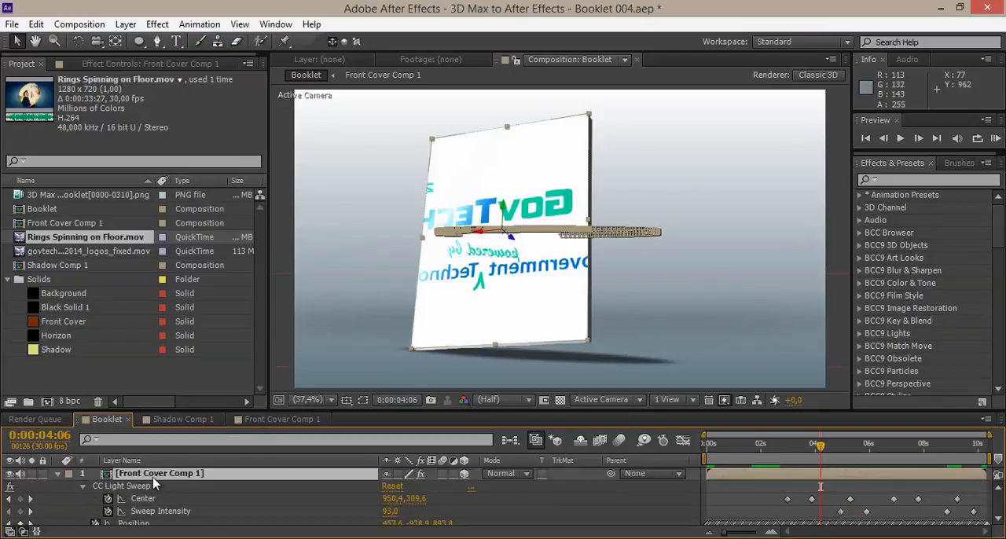
# In Front Cover Comp 1, mirror the govtech video layer horizontally by setting its unlinked scale to -168, 168%.
pyautogui.click(264, 420)
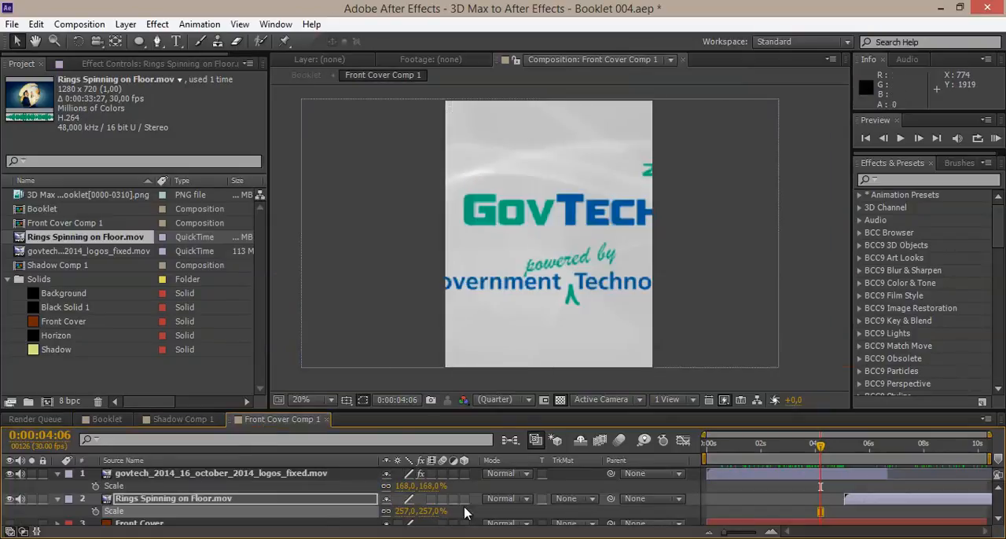
pyautogui.click(208, 474)
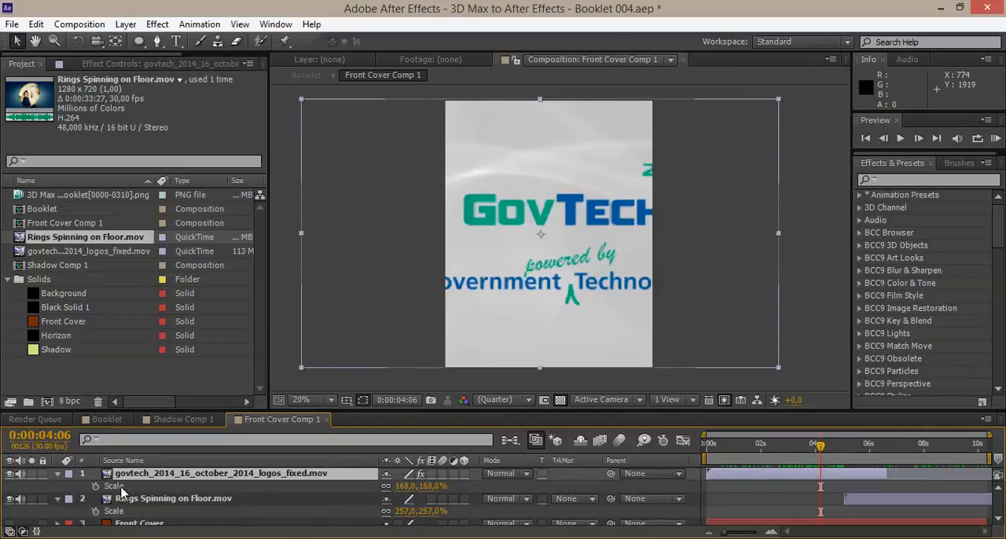
pyautogui.click(402, 486)
pyautogui.click(399, 487)
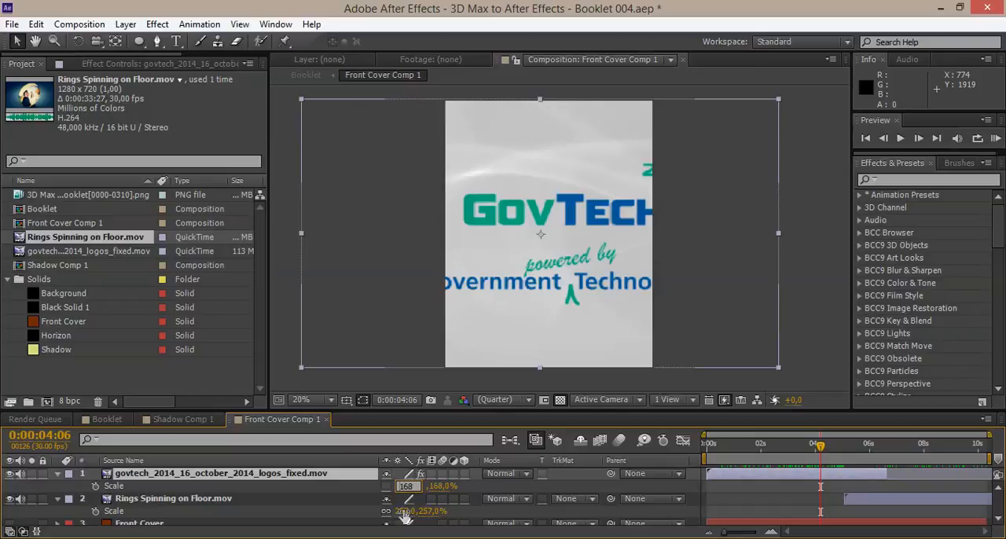
pyautogui.write('-')
pyautogui.click(469, 496)
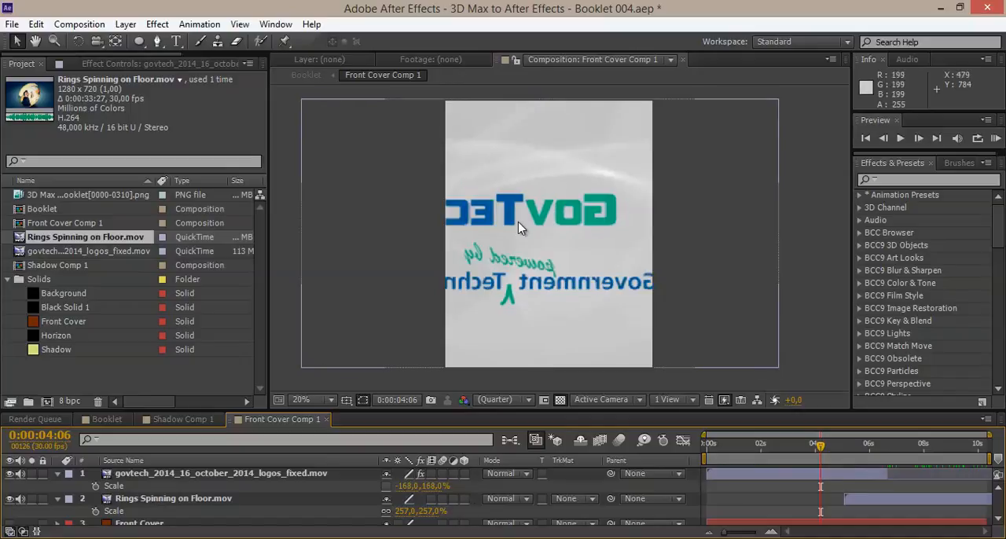
# Mirror the Rings Spinning on Floor.mov layer horizontally by setting its scale to -257, 257%.
pyautogui.click(405, 511)
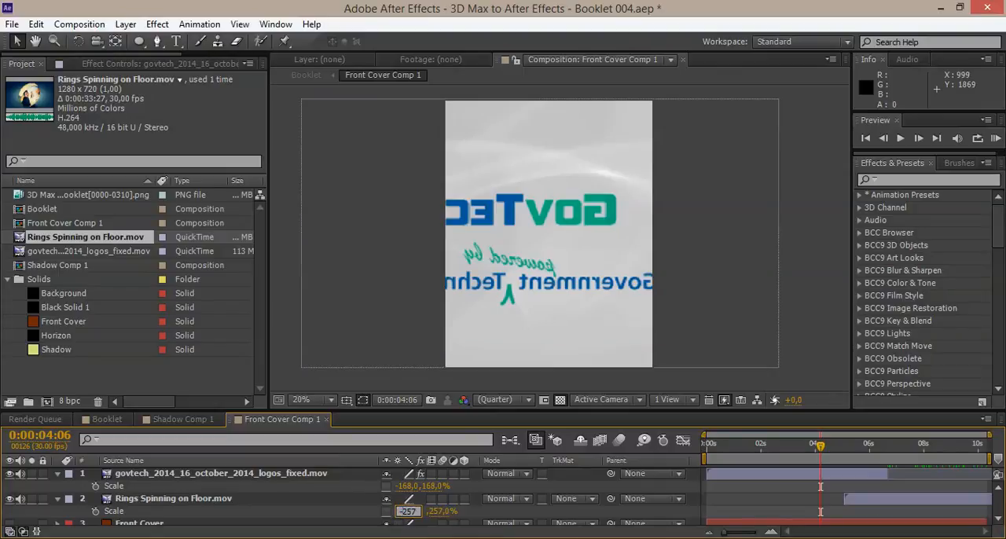
pyautogui.write('-257')
pyautogui.press('Return')
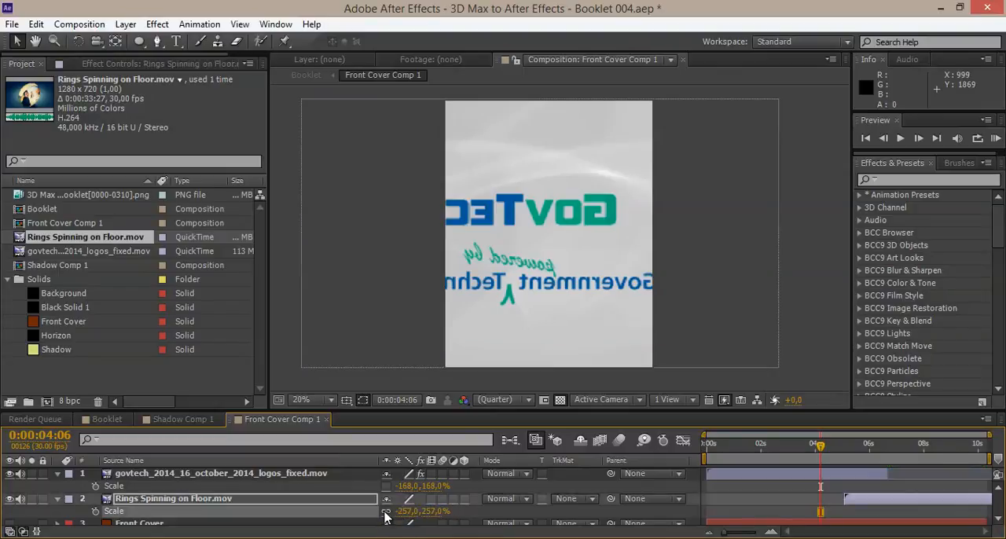
# Return to the Booklet composition and examine the mirrored cover video around 0:00:06:20.
pyautogui.click(161, 421)
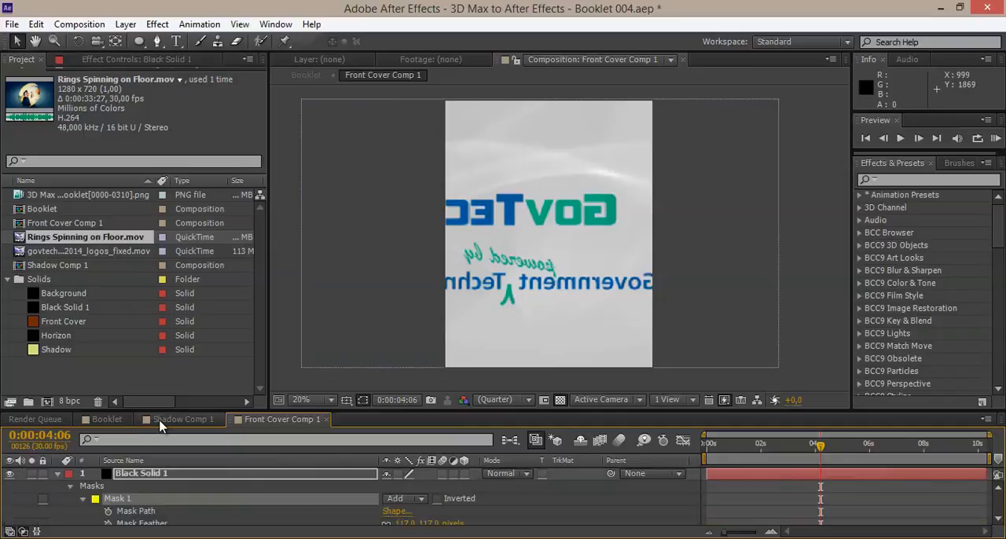
pyautogui.click(102, 421)
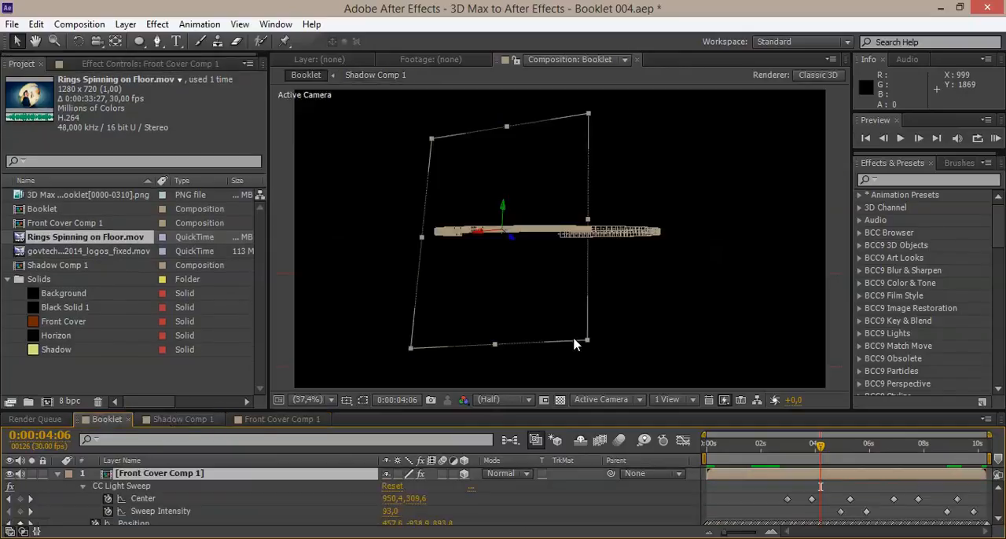
pyautogui.click(855, 454)
pyautogui.click(886, 455)
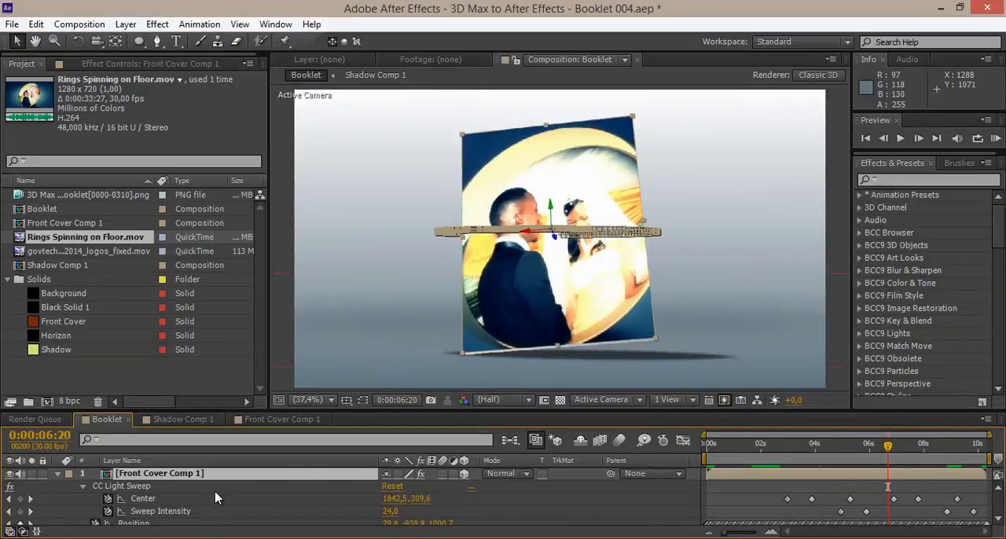
# Reopen Front Cover Comp 1 and set the Rings Spinning on Floor.mov layer's horizontal scale back to 257%.
pyautogui.press('s')
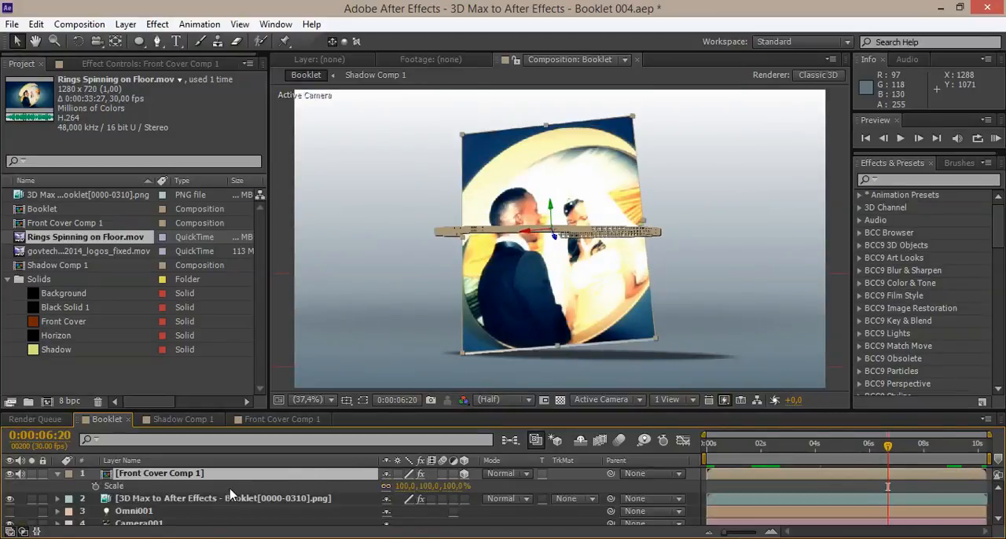
pyautogui.doubleClick(744, 474)
pyautogui.click(407, 511)
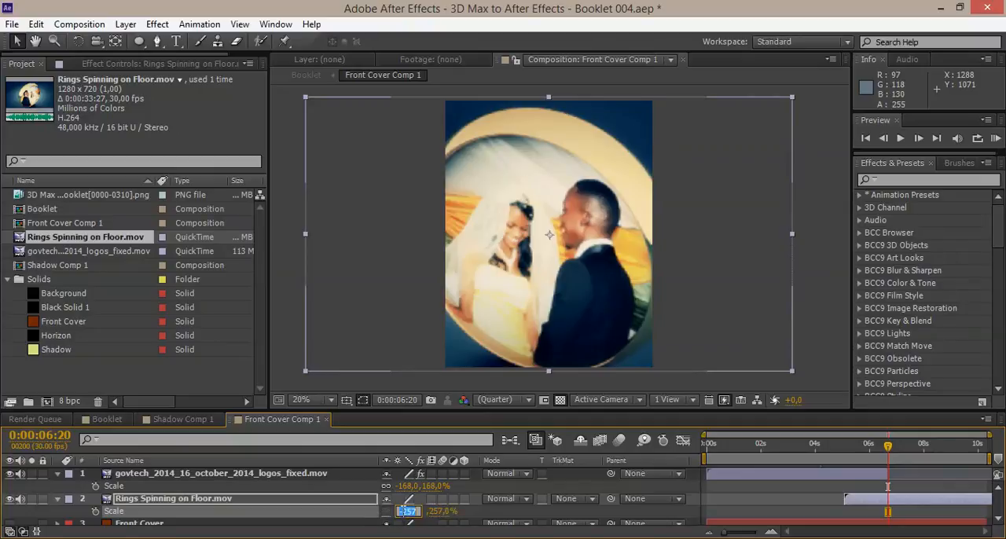
pyautogui.write('257')
pyautogui.press('Return')
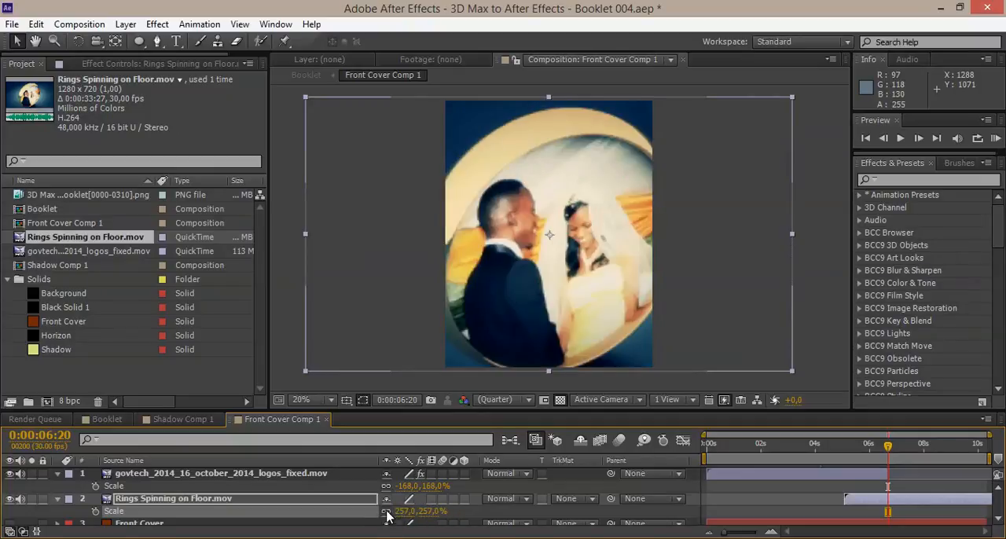
# Set the govtech video layer's horizontal scale back to 168% and relink its scale values.
pyautogui.click(392, 487)
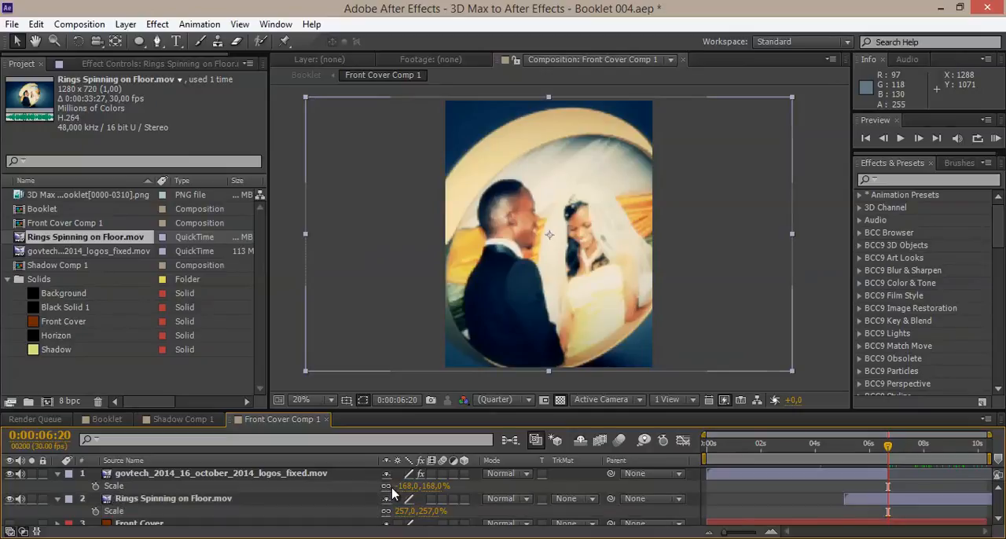
pyautogui.click(398, 486)
pyautogui.click(388, 486)
pyautogui.click(402, 485)
pyautogui.write('168')
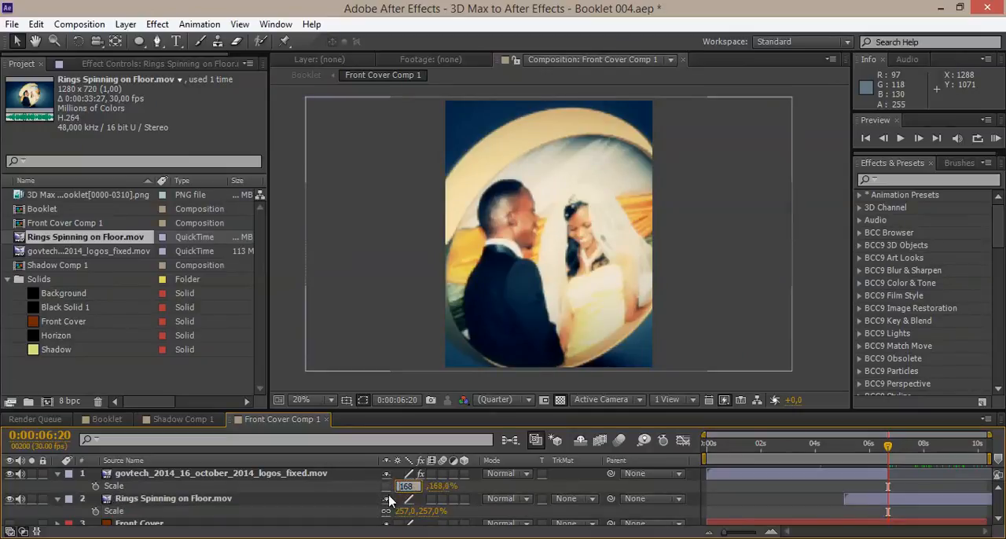
pyautogui.click(386, 486)
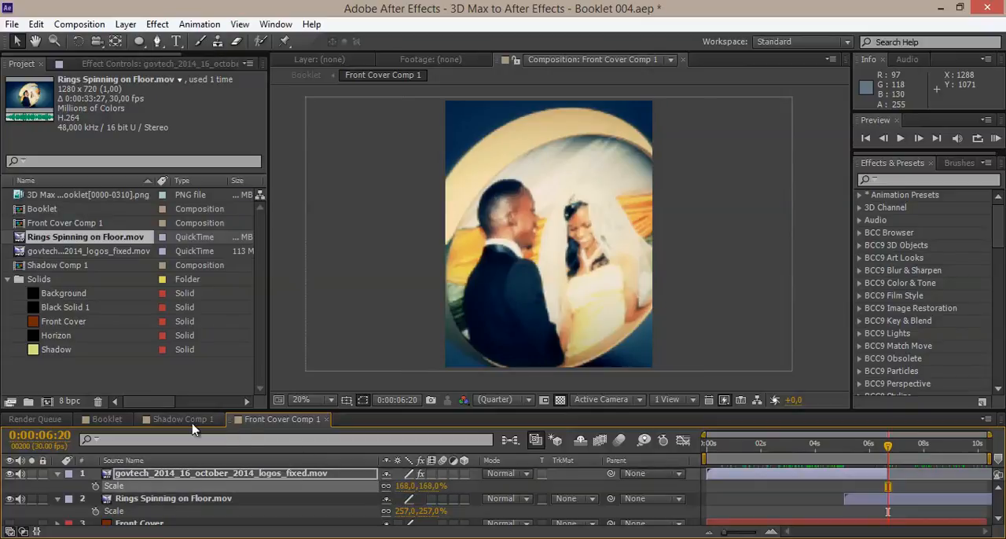
# In Booklet, mirror the Front Cover Comp 1 layer with a scale of -100, 100, 100%, relink the values, and check around 0:00:04:25.
pyautogui.click(107, 418)
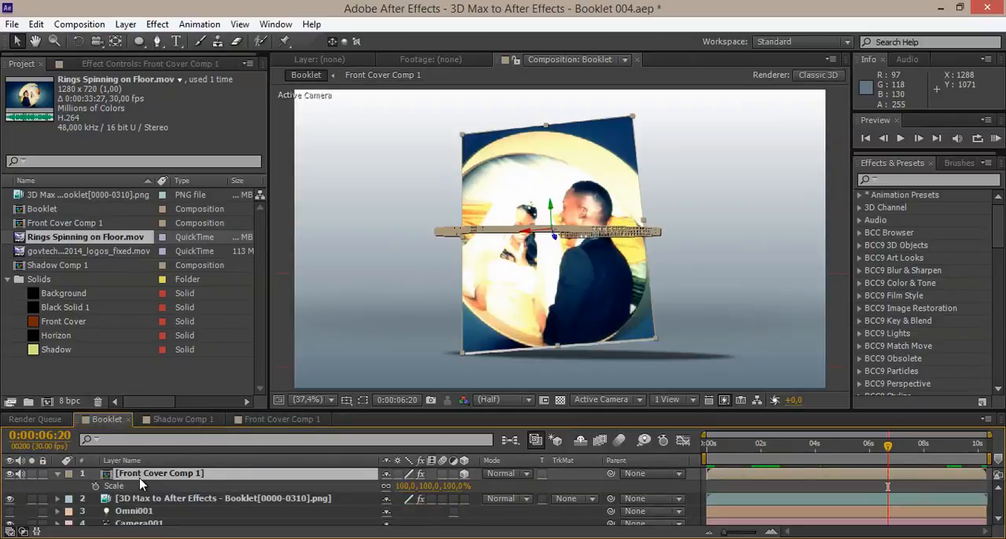
pyautogui.press('s')
pyautogui.press('s')
pyautogui.click(405, 486)
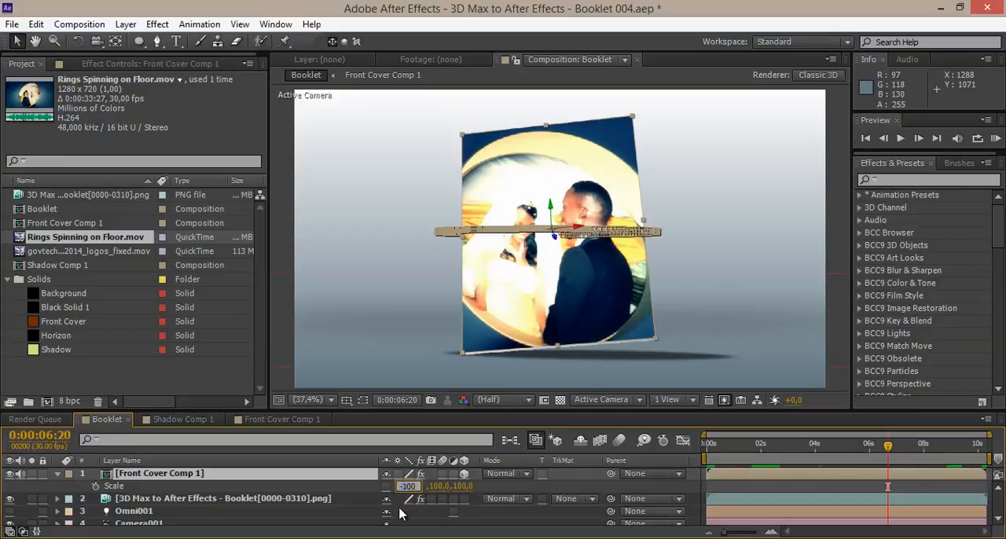
pyautogui.press('Return')
pyautogui.click(385, 485)
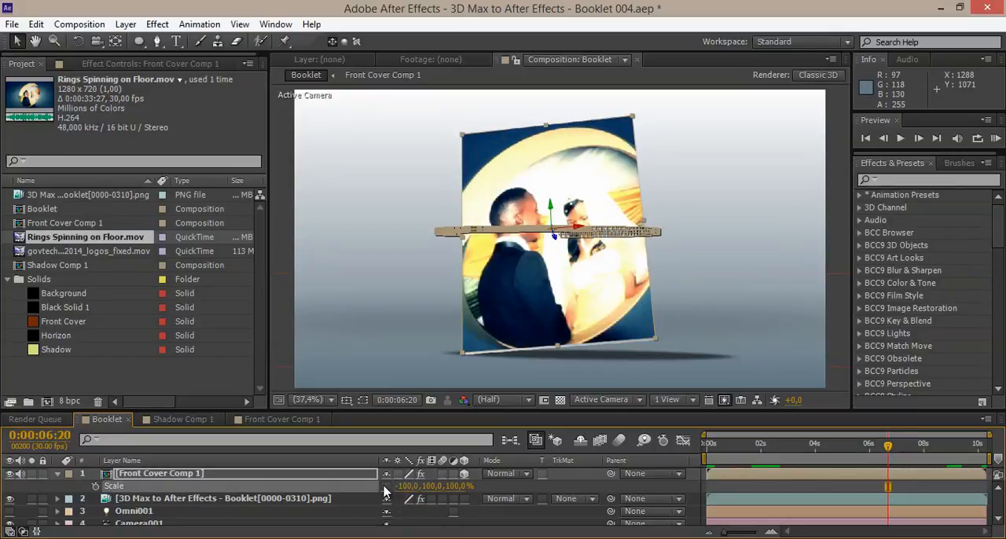
pyautogui.moveTo(737, 450); pyautogui.dragTo(839, 460)
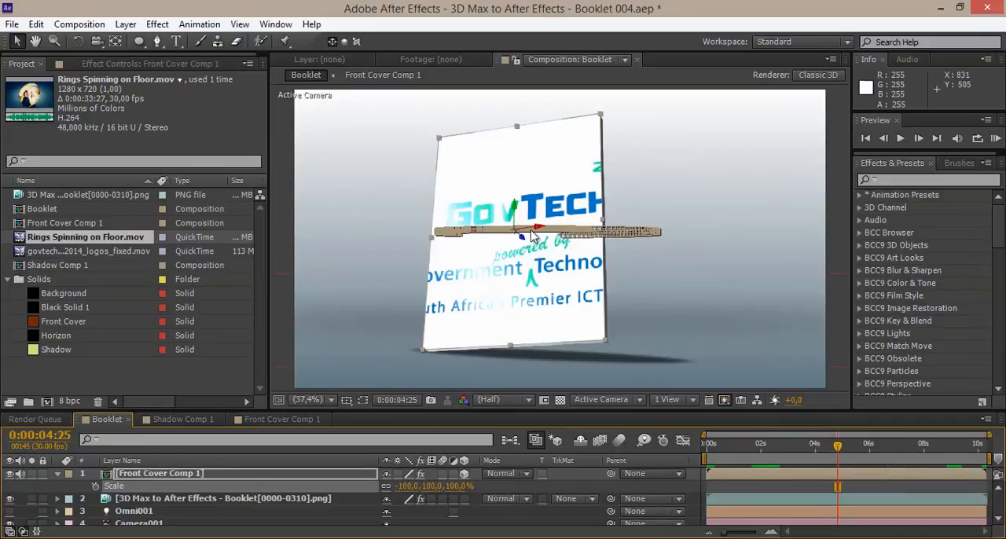
# Preview the Booklet animation with the mirrored cover video, and reopen Front Cover Comp 1.
pyautogui.click(994, 139)
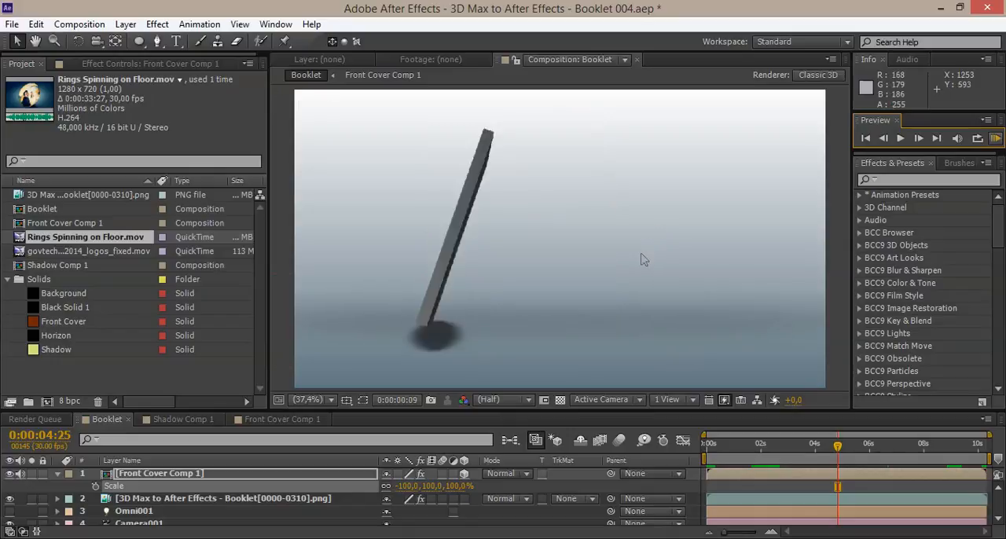
pyautogui.click(573, 7)
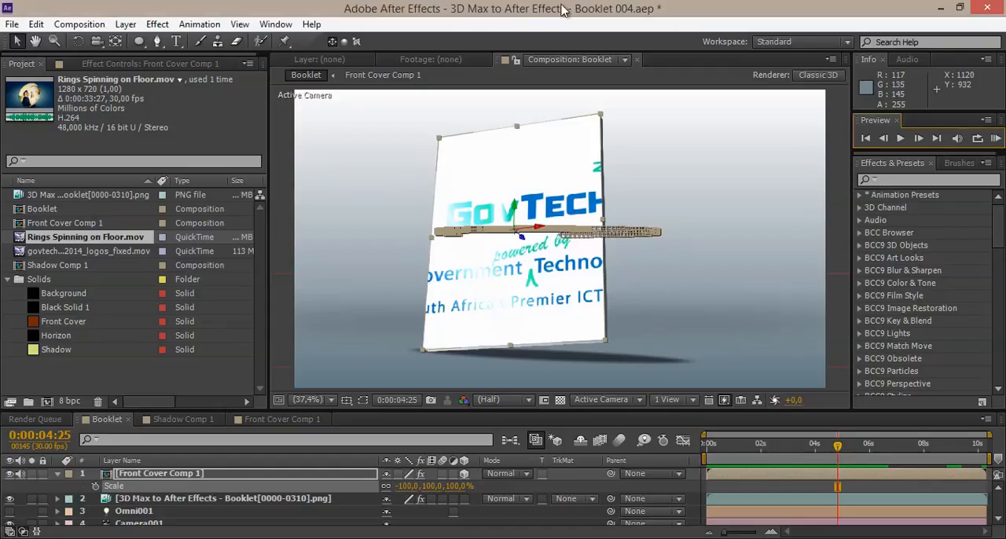
pyautogui.click(260, 420)
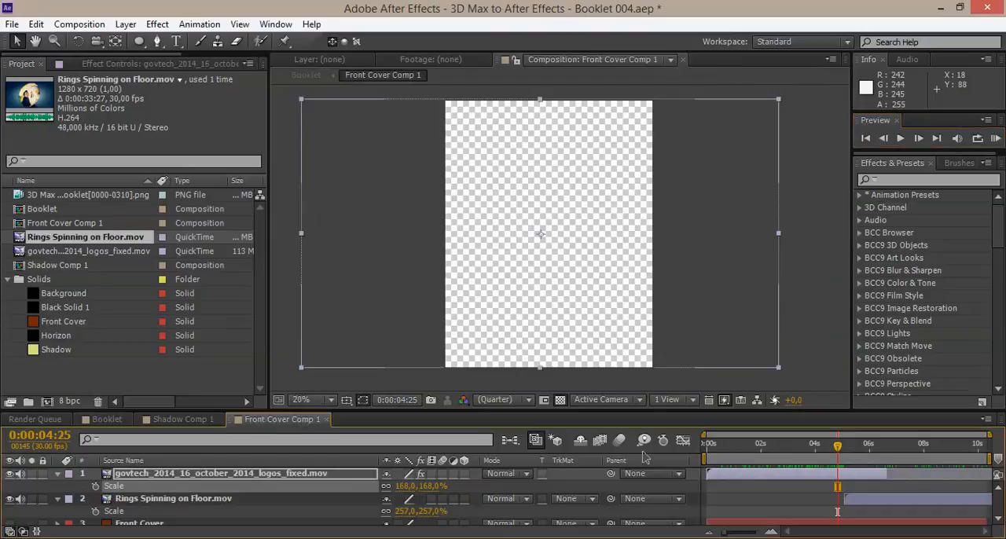
# Extend the govtech video layer to the composition's end, slide it earlier, and move its Fold Position keyframes back to start just after 5 seconds.
pyautogui.click(850, 475)
pyautogui.press('u')
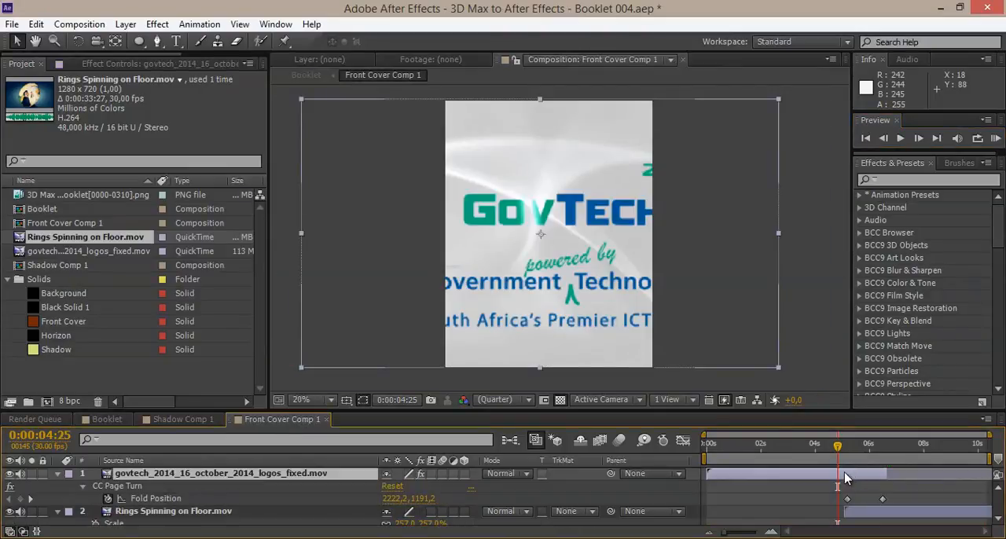
pyautogui.moveTo(843, 475); pyautogui.dragTo(991, 475)
pyautogui.moveTo(795, 495); pyautogui.dragTo(722, 505)
pyautogui.click(734, 500)
pyautogui.moveTo(794, 494); pyautogui.dragTo(847, 503)
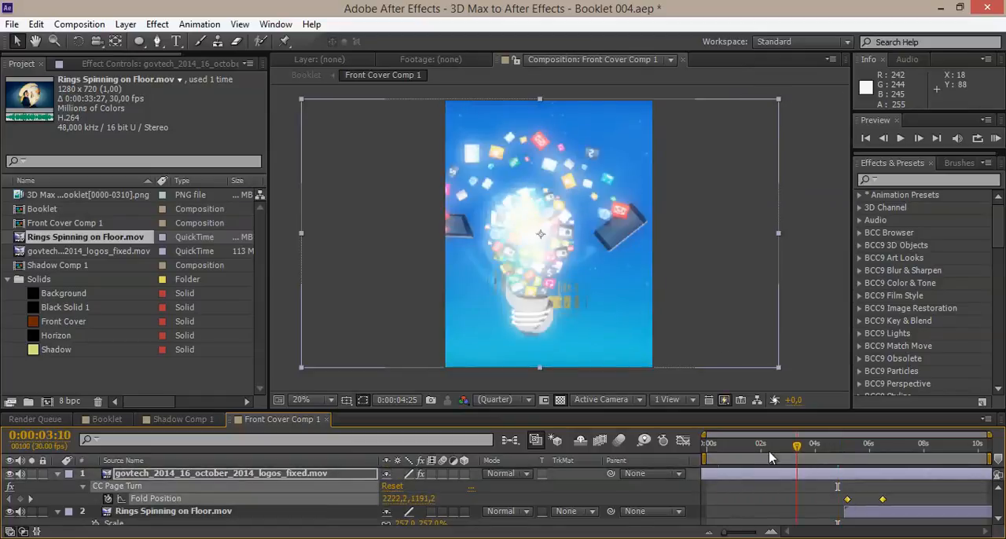
# Check the govtech video from the start, slide it slightly earlier, and realign its Fold Position keyframes with the Rings Spinning on Floor.mov layer's start.
pyautogui.click(704, 445)
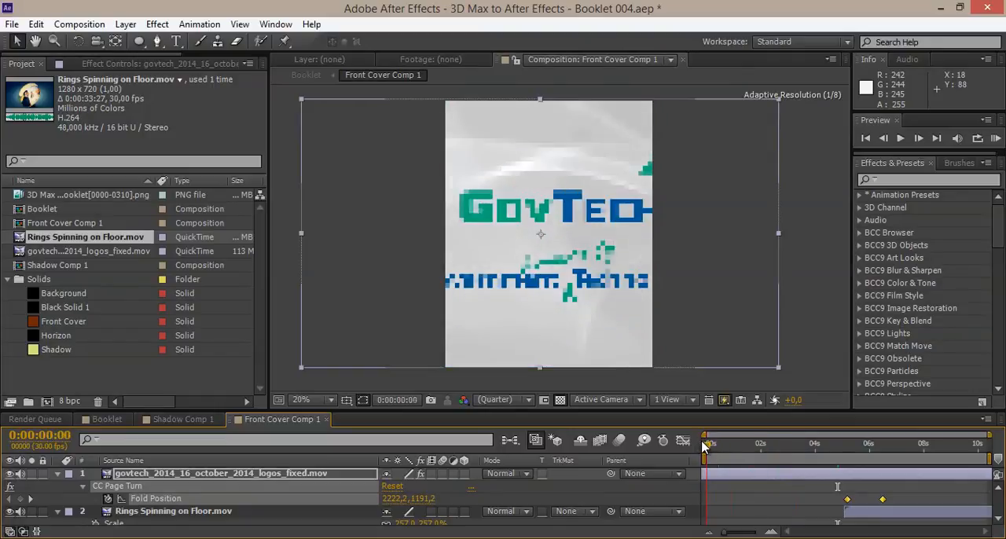
pyautogui.moveTo(704, 444); pyautogui.dragTo(839, 464)
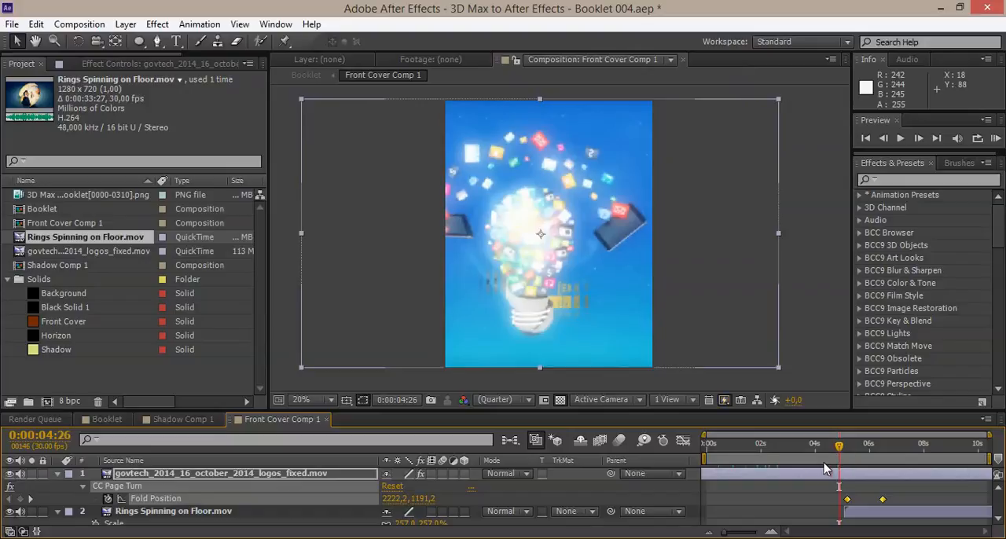
pyautogui.click(720, 447)
pyautogui.moveTo(752, 477); pyautogui.dragTo(851, 445)
pyautogui.moveTo(891, 492); pyautogui.dragTo(847, 502)
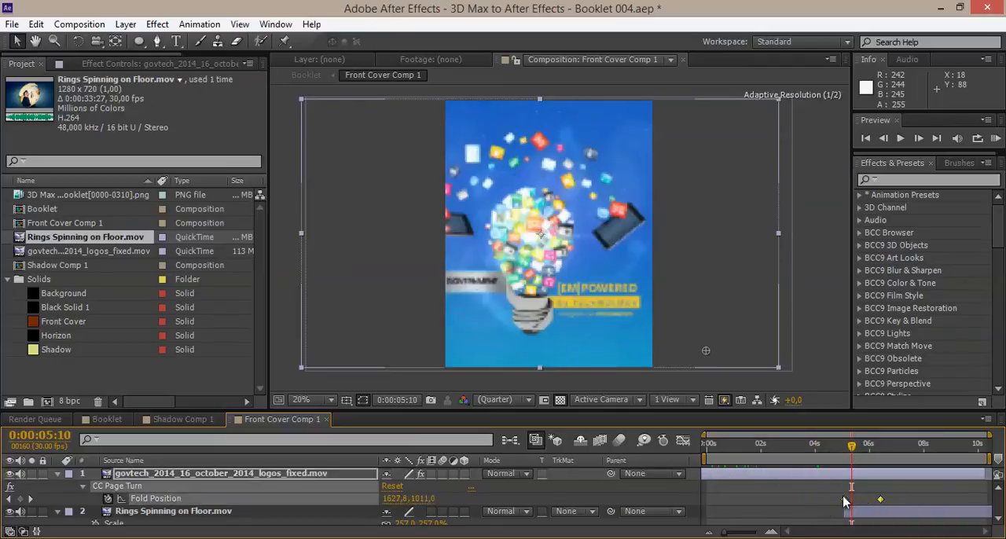
# At 0:00:00:00, shift the govtech video slightly left to center the GovTech logo on the cover, and preview the Booklet composition.
pyautogui.click(706, 443)
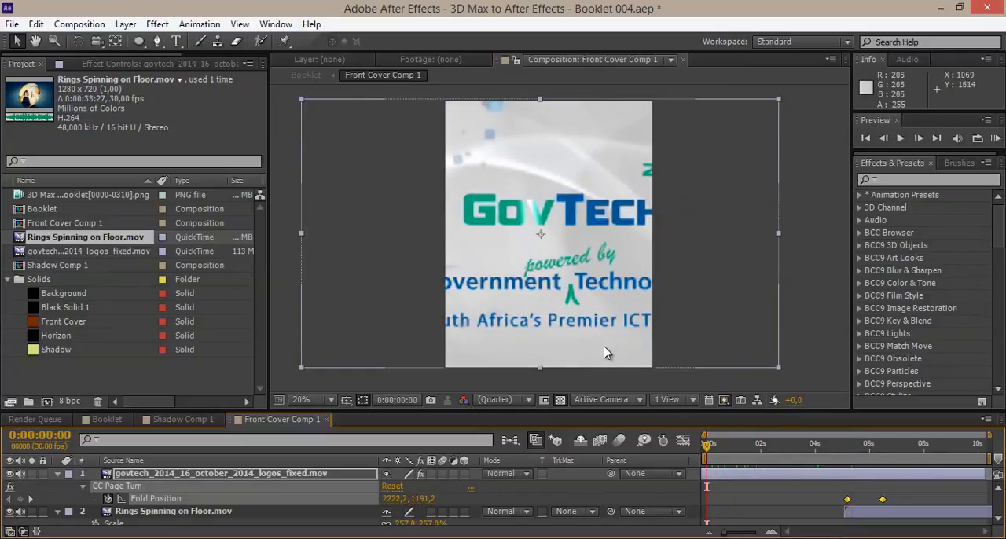
pyautogui.moveTo(606, 326); pyautogui.dragTo(592, 325)
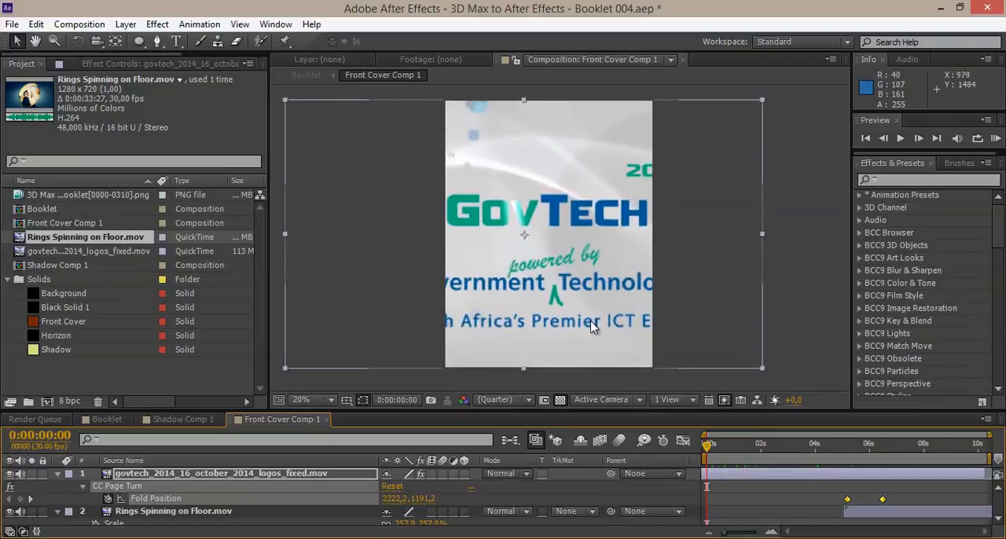
pyautogui.click(108, 419)
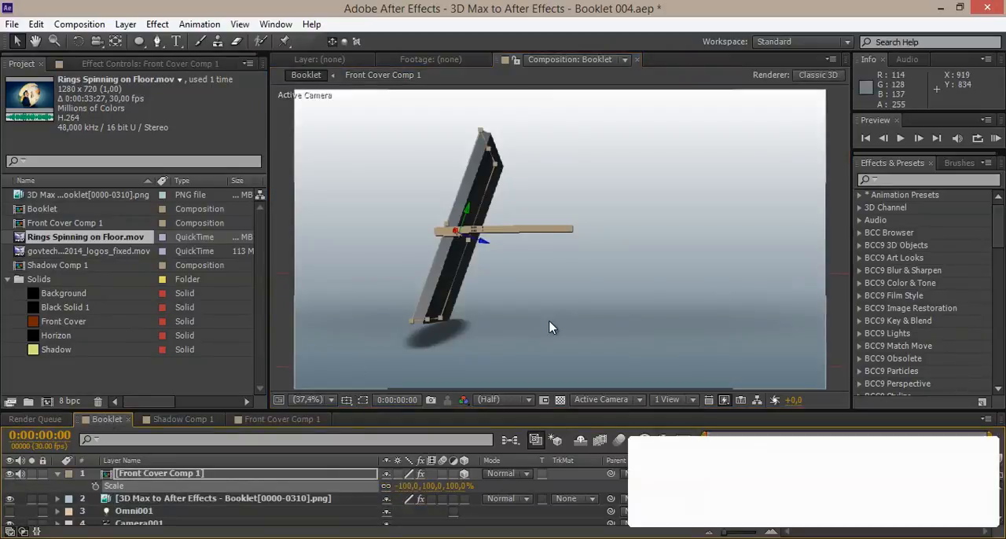
pyautogui.press('KP_0')
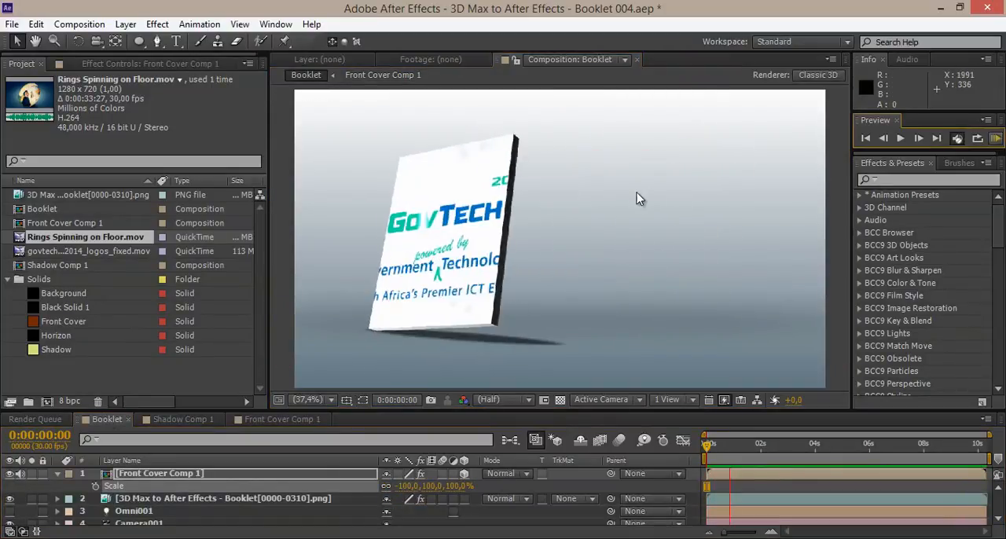
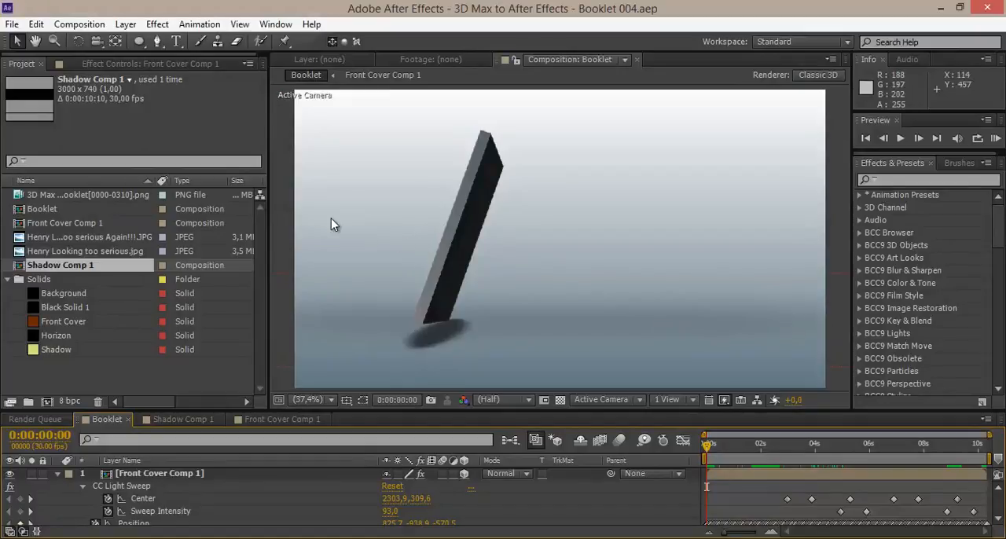
# At 0:00:04:01 in the Booklet composition, start a new text layer in the empty space beside the booklet's upper right edge.
pyautogui.moveTo(714, 445); pyautogui.dragTo(815, 445)
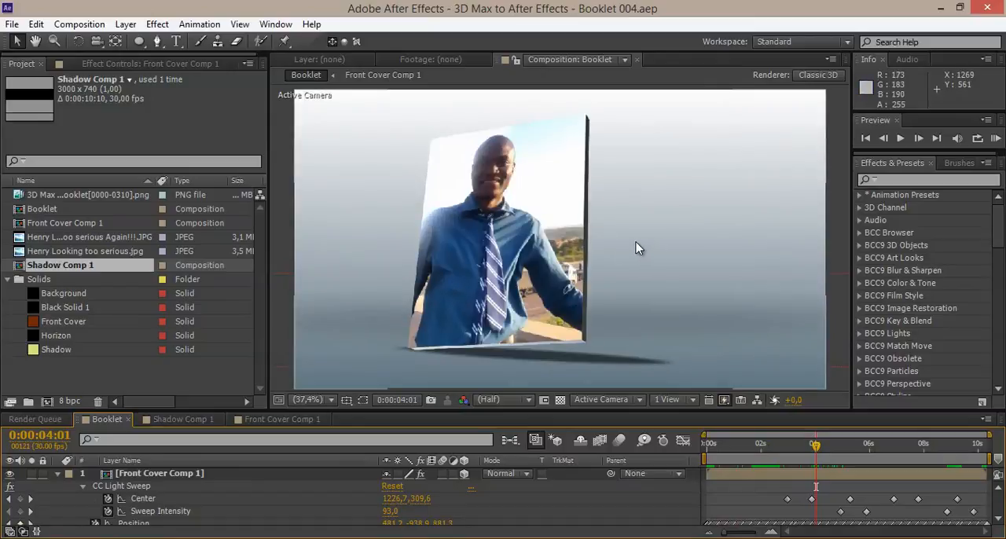
pyautogui.press(',')
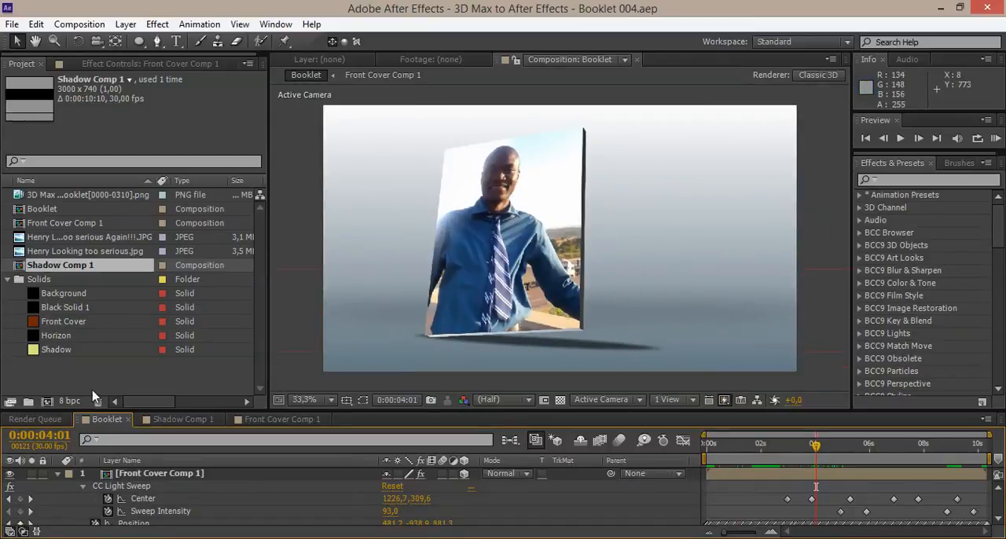
pyautogui.click(57, 475)
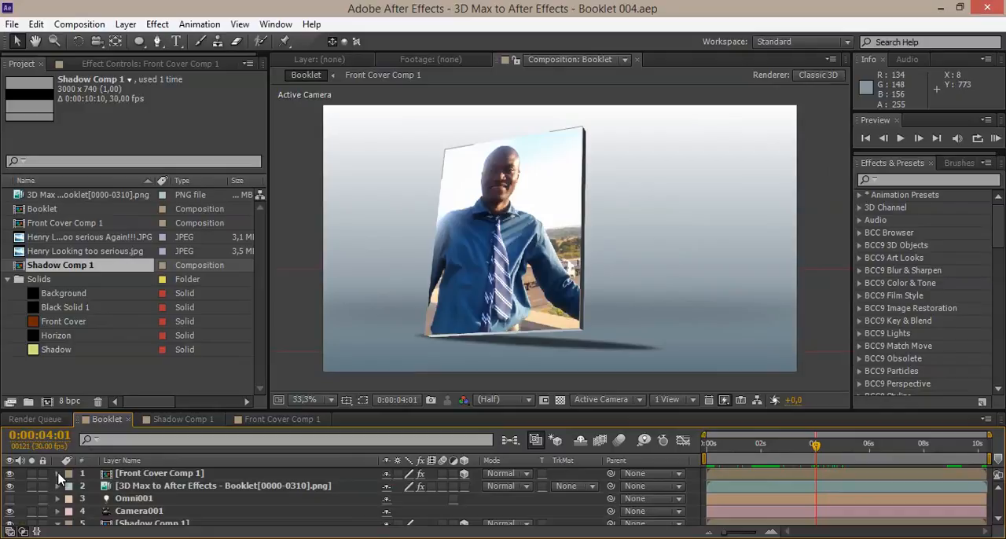
pyautogui.click(179, 41)
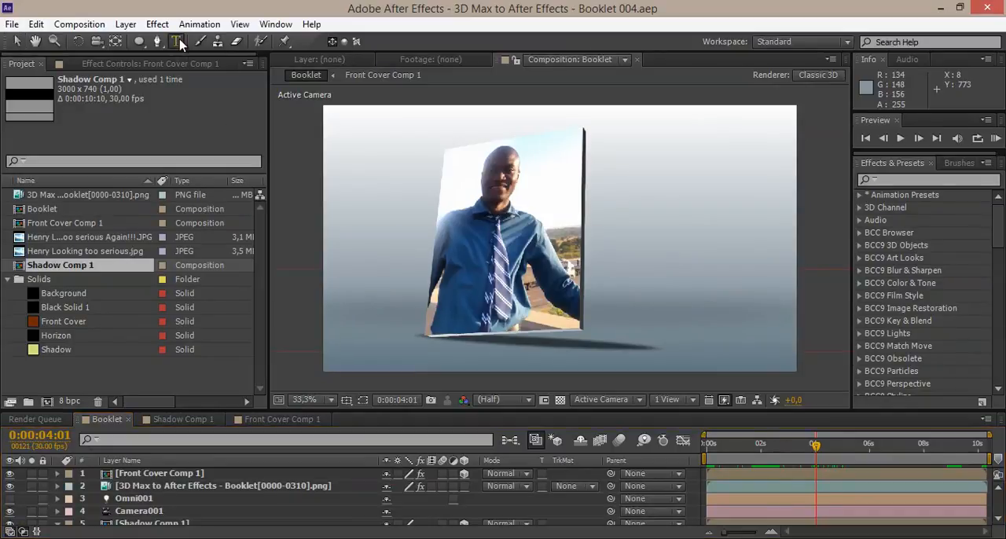
pyautogui.click(656, 172)
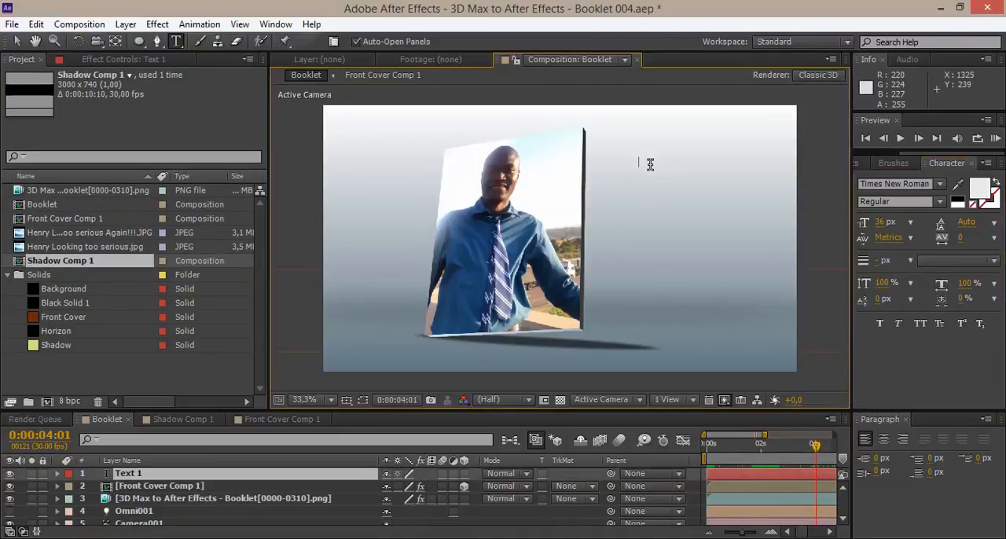
# Set the text fill colour to dark navy blue and enter the name as the title.
pyautogui.press('capslock')
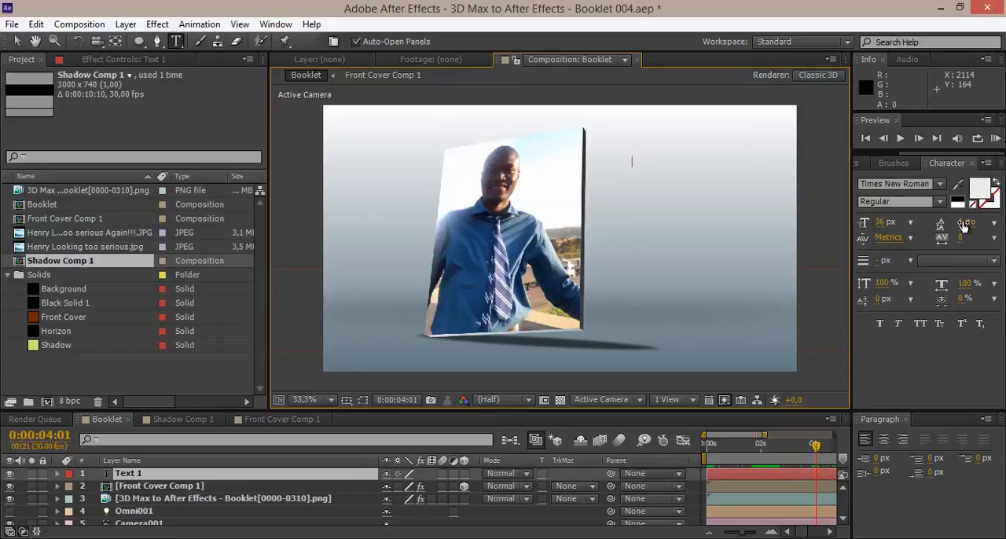
pyautogui.click(979, 189)
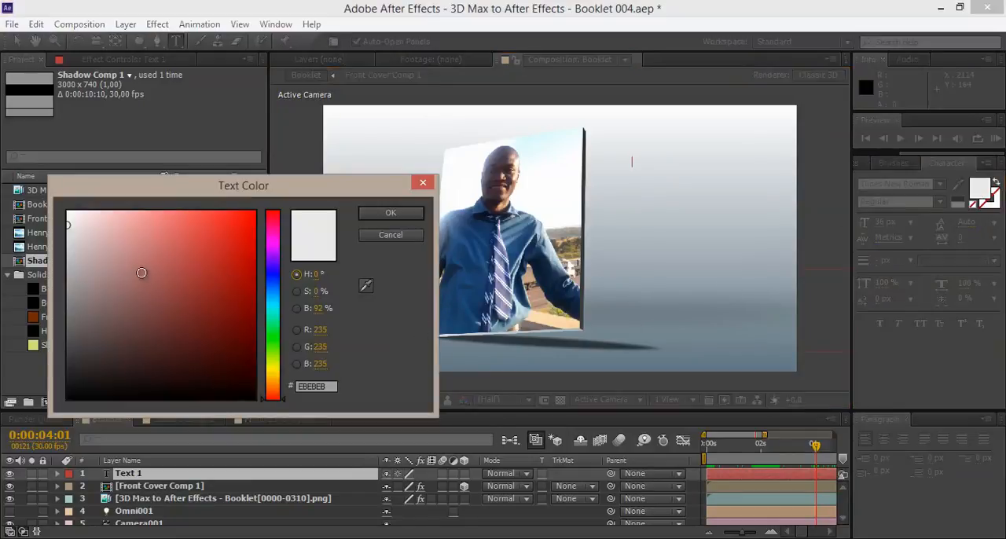
pyautogui.click(274, 272)
pyautogui.moveTo(208, 283); pyautogui.dragTo(129, 351)
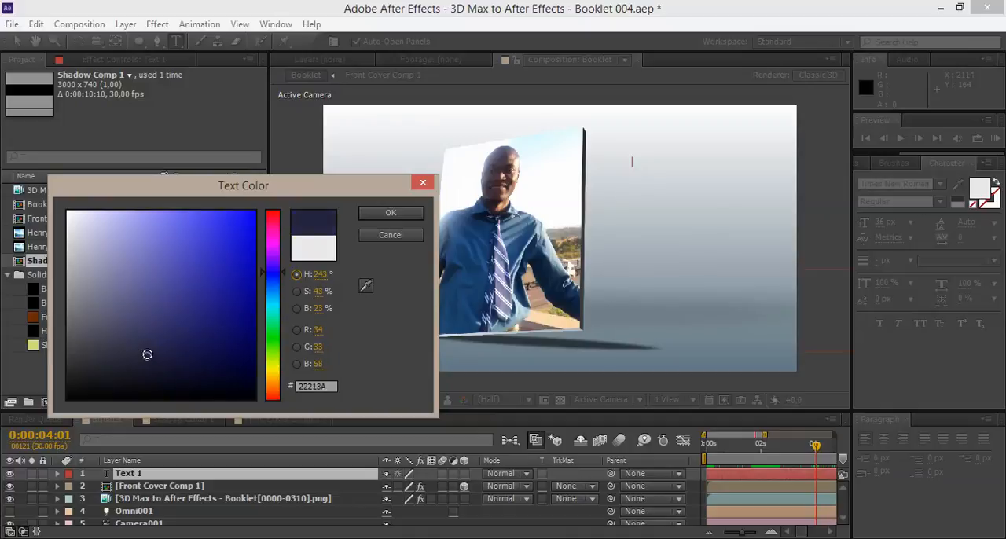
pyautogui.click(390, 214)
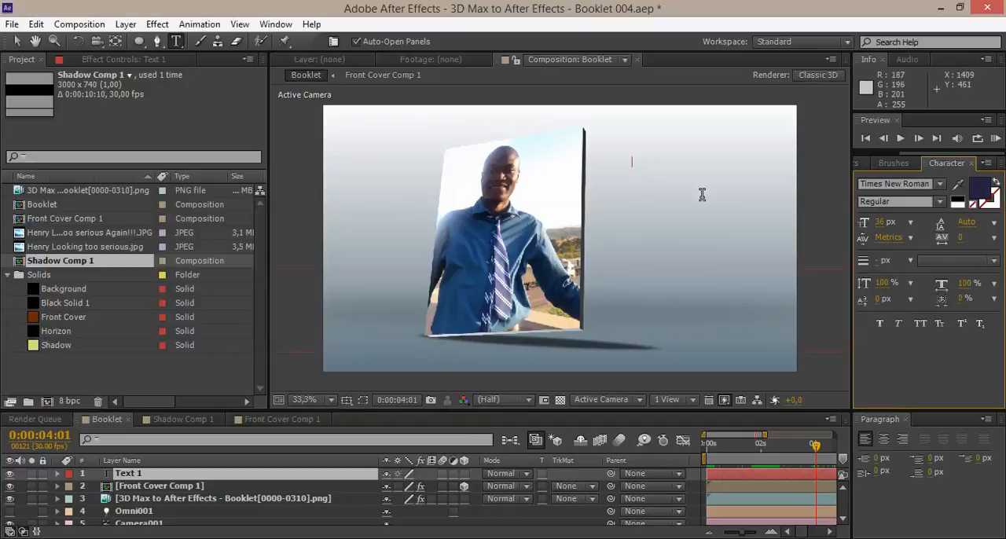
pyautogui.press('capslock')
pyautogui.write('nry The Jedi')
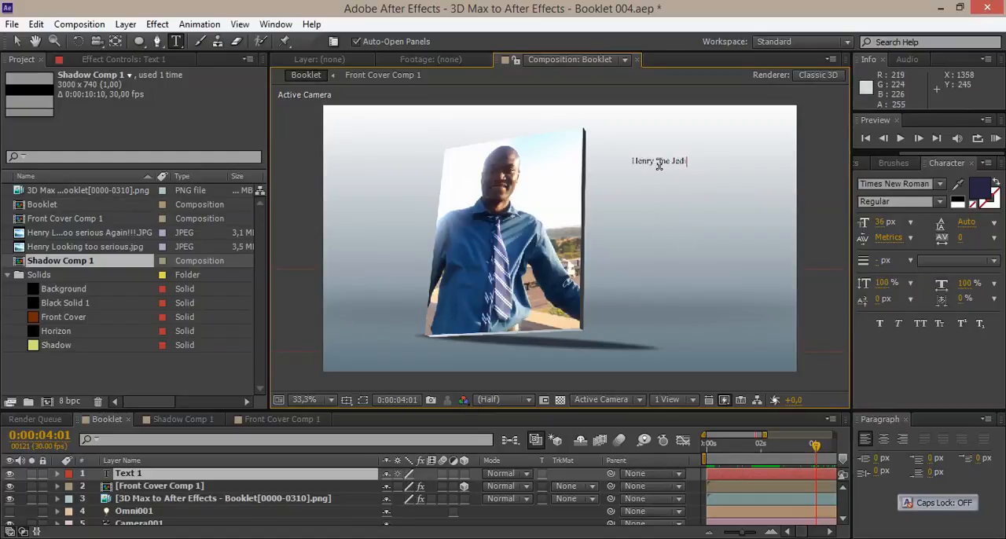
# Set the name title's font to Clear Sans Medium and its size to 81 px.
pyautogui.tripleClick(657, 163)
pyautogui.scroll(2, 664, 164)
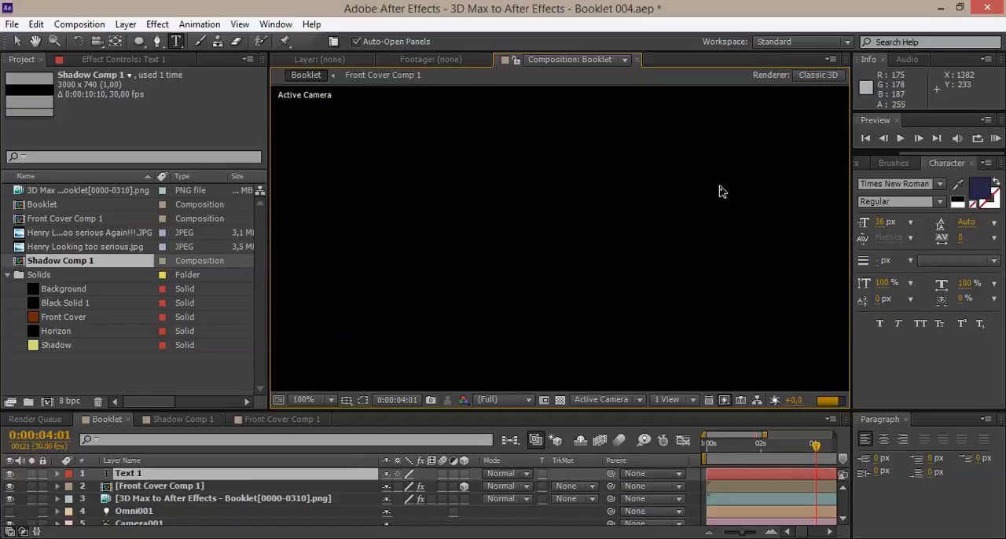
pyautogui.moveTo(713, 193); pyautogui.dragTo(387, 391)
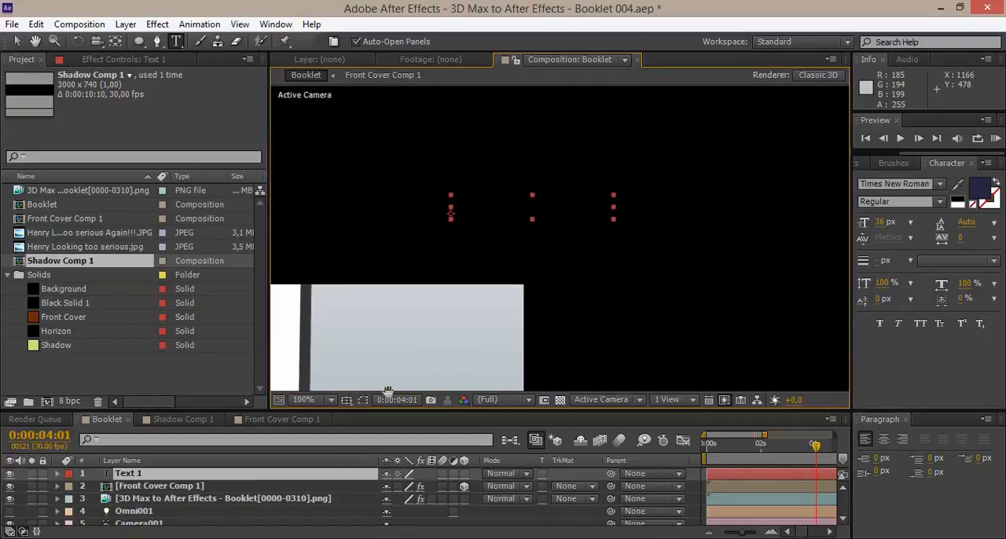
pyautogui.click(938, 185)
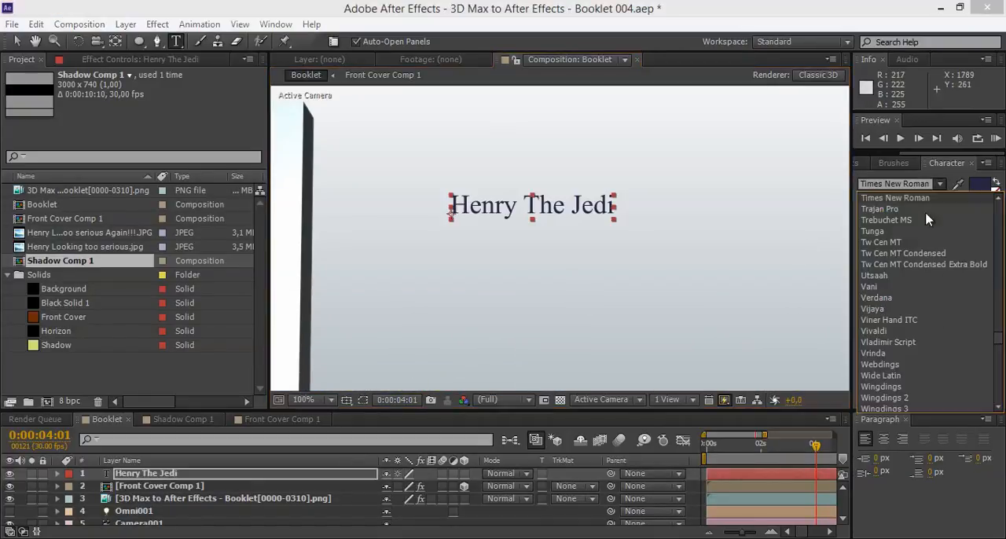
pyautogui.moveTo(998, 340); pyautogui.dragTo(991, 230)
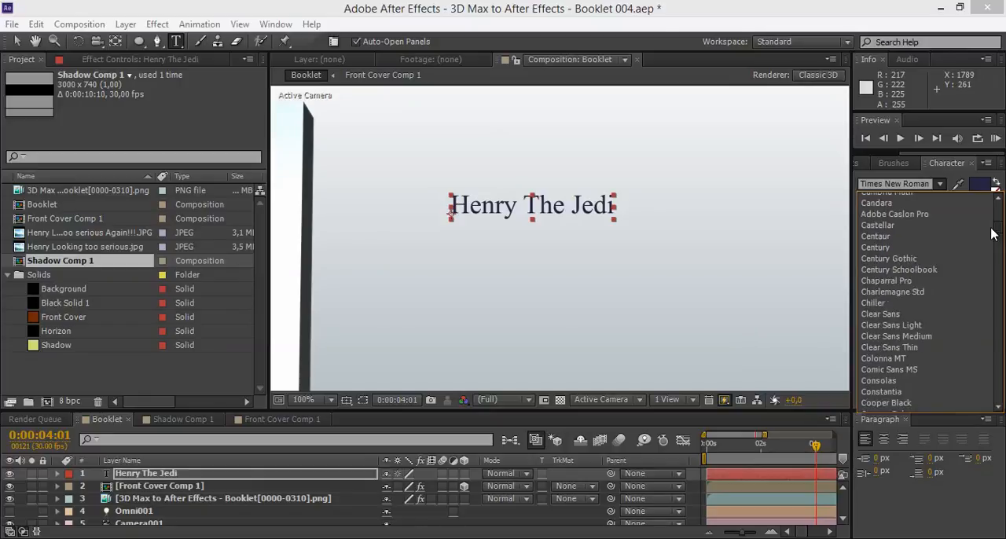
pyautogui.click(901, 313)
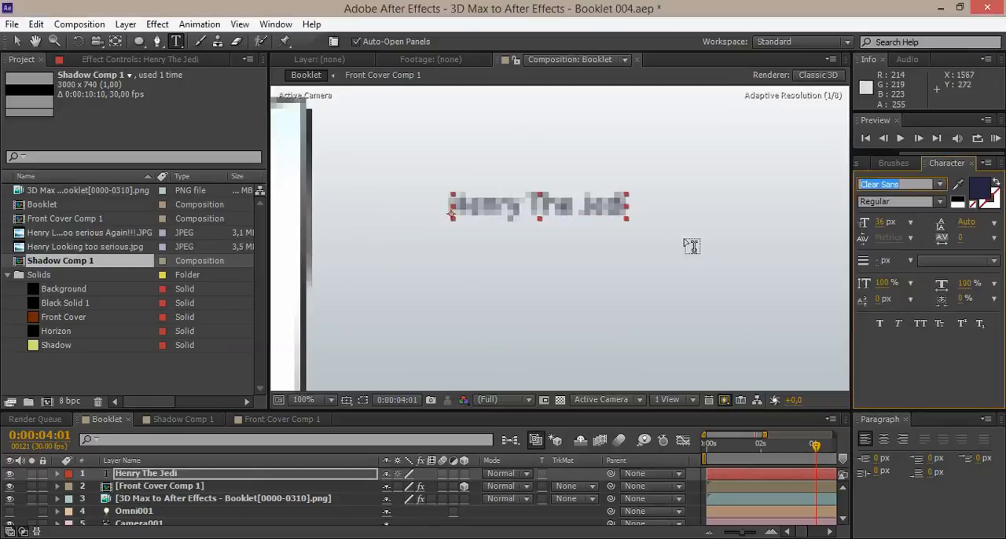
pyautogui.moveTo(877, 225); pyautogui.dragTo(624, 228)
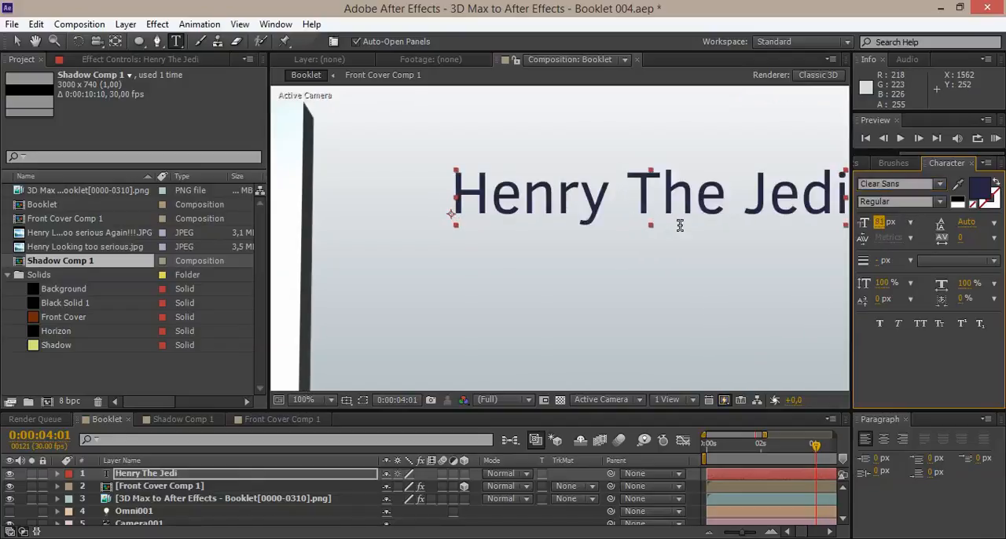
pyautogui.scroll(-2, 680, 224)
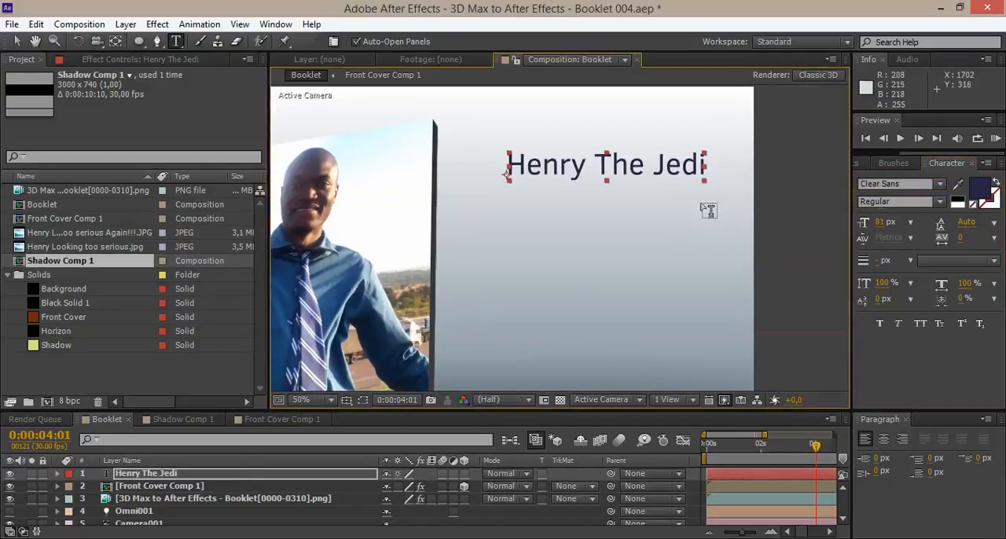
pyautogui.click(939, 183)
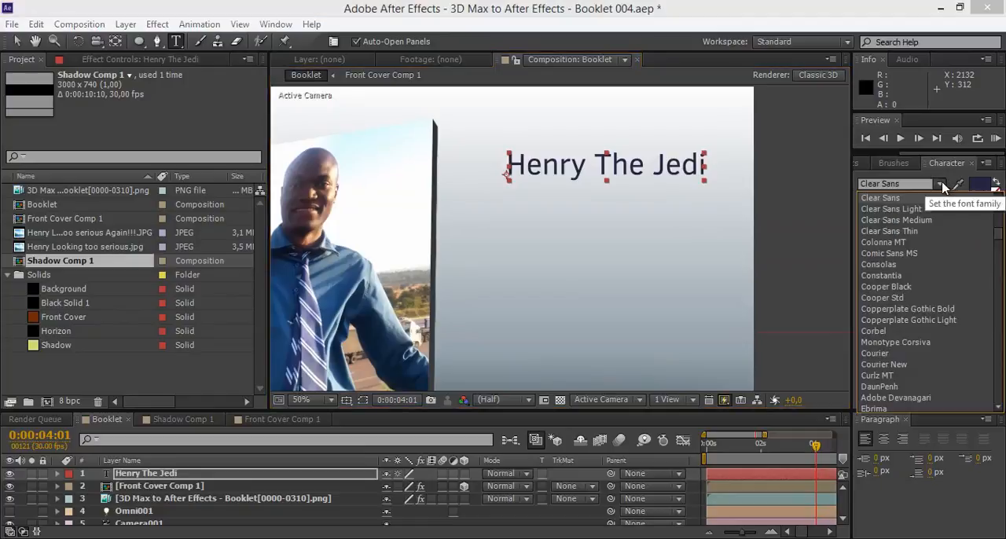
pyautogui.click(910, 220)
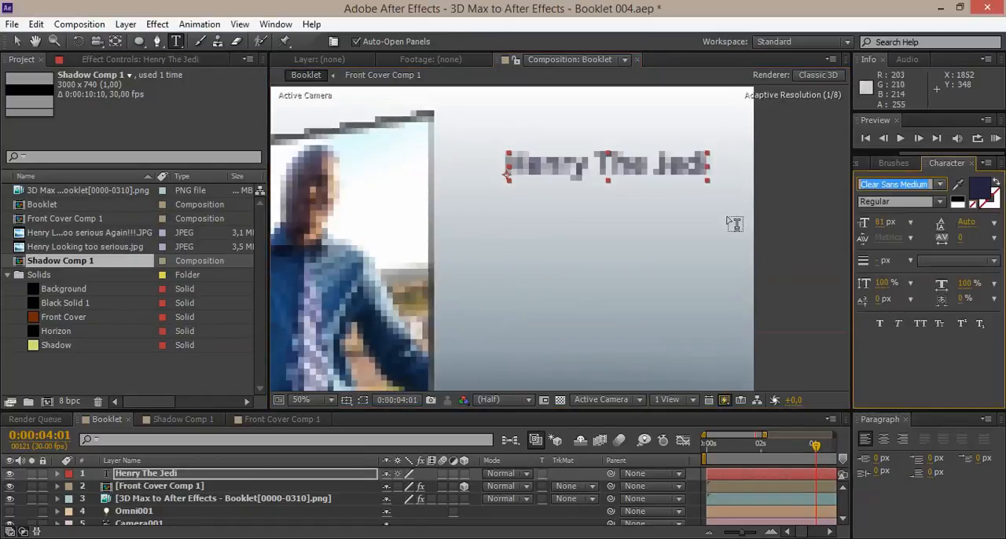
# Move the name title slightly straight down beside the booklet.
pyautogui.click(16, 41)
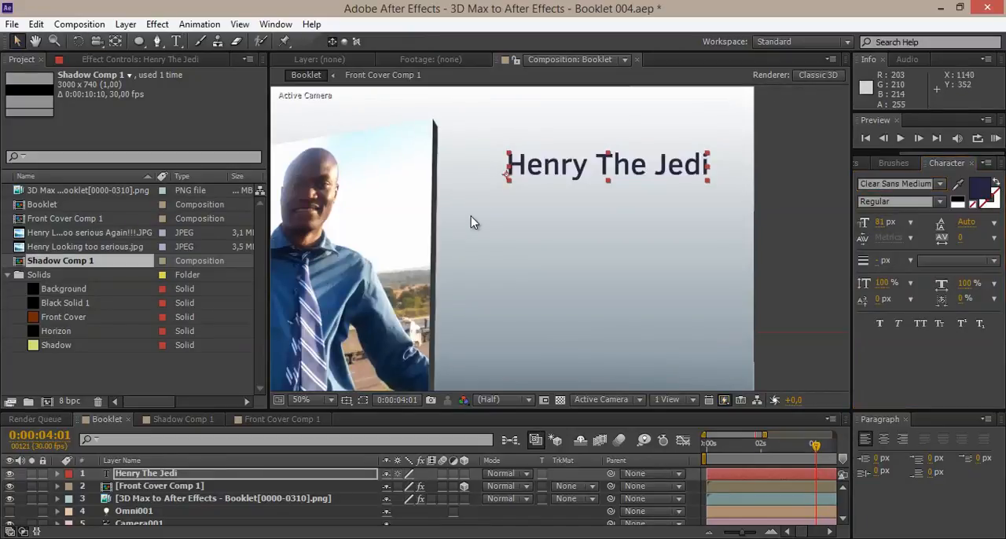
pyautogui.moveTo(469, 223); pyautogui.dragTo(534, 171)
pyautogui.scroll(-2, 533, 171)
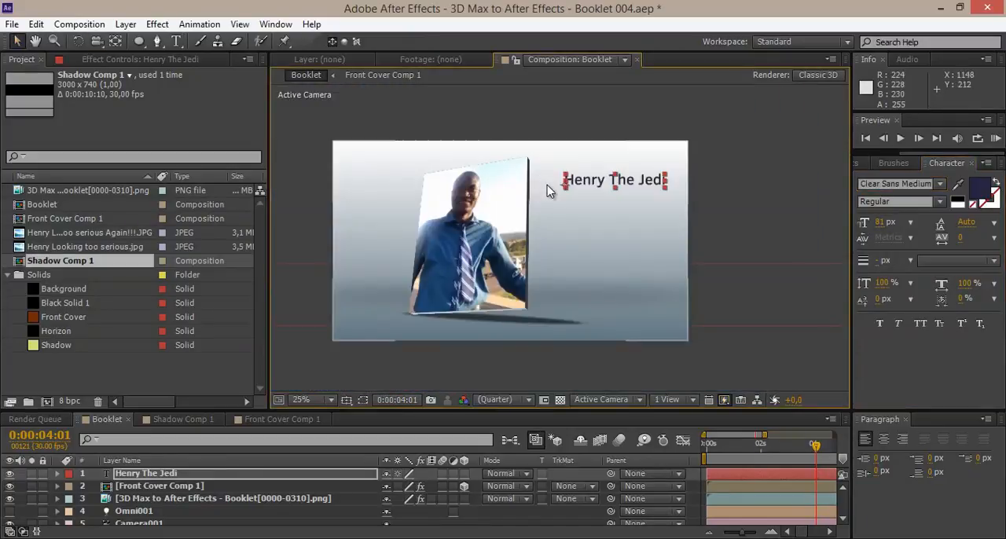
pyautogui.moveTo(597, 185); pyautogui.dragTo(597, 193)
# Duplicate the name title layer and shift the copy straight down to form a second line directly beneath it.
pyautogui.click(175, 473)
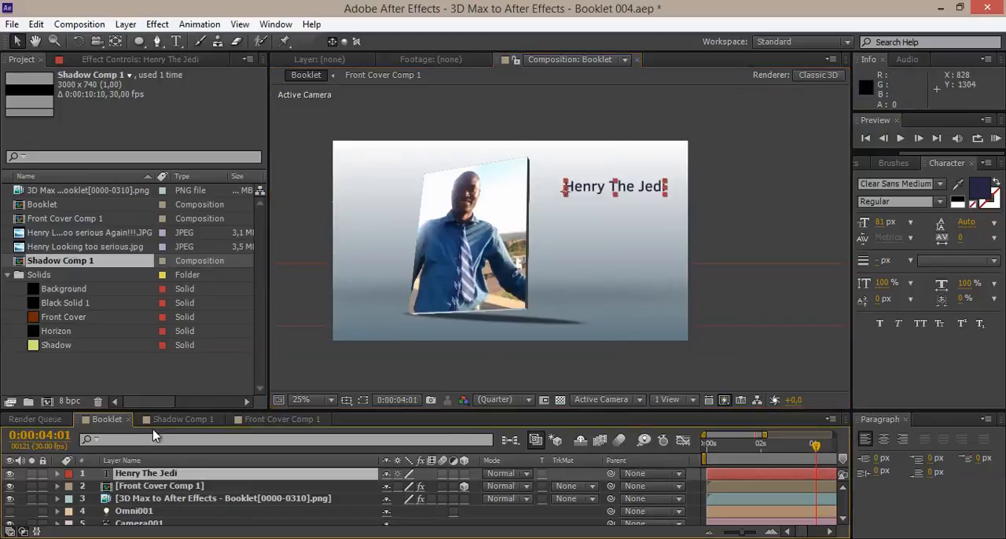
pyautogui.click(36, 24)
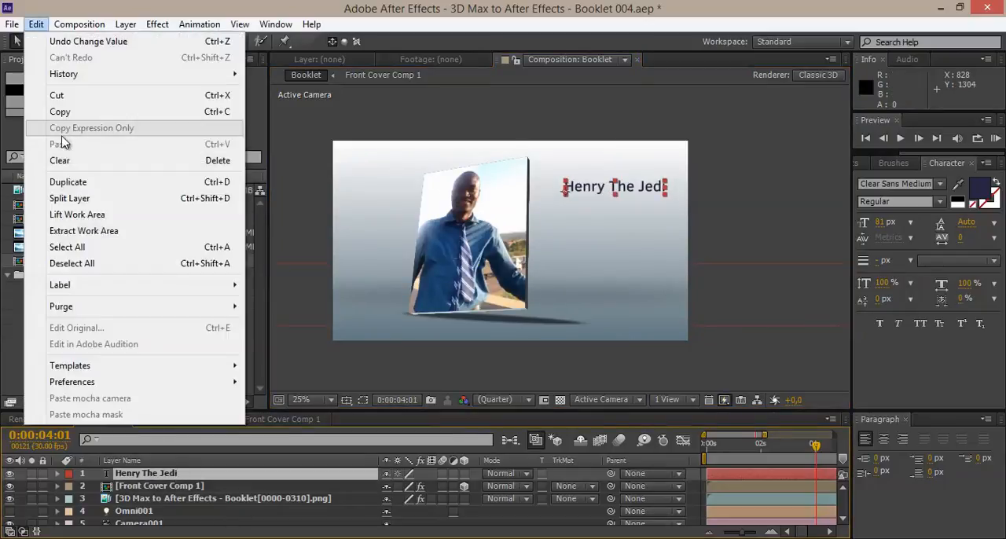
pyautogui.click(47, 183)
pyautogui.hotkey('shift', 'Down')
pyautogui.hotkey('shift', 'Down')
pyautogui.hotkey('shift', 'Down')
pyautogui.hotkey('shift', 'Down')
pyautogui.hotkey('shift', 'Down')
pyautogui.hotkey('shift', 'Down')
pyautogui.hotkey('shift', 'Down')
pyautogui.hotkey('shift', 'Down')
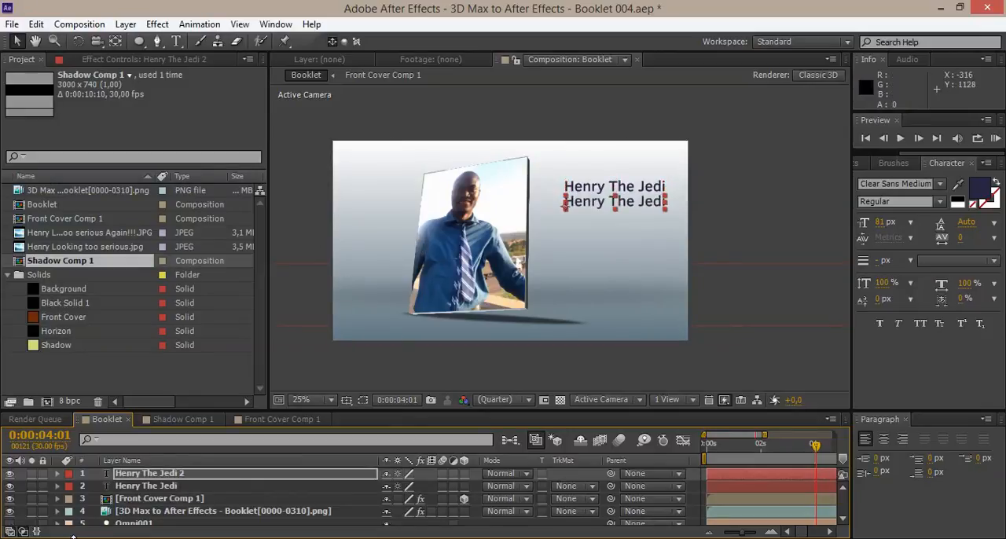
# Replace the duplicated title's text with "VFX Artist".
pyautogui.doubleClick(122, 474)
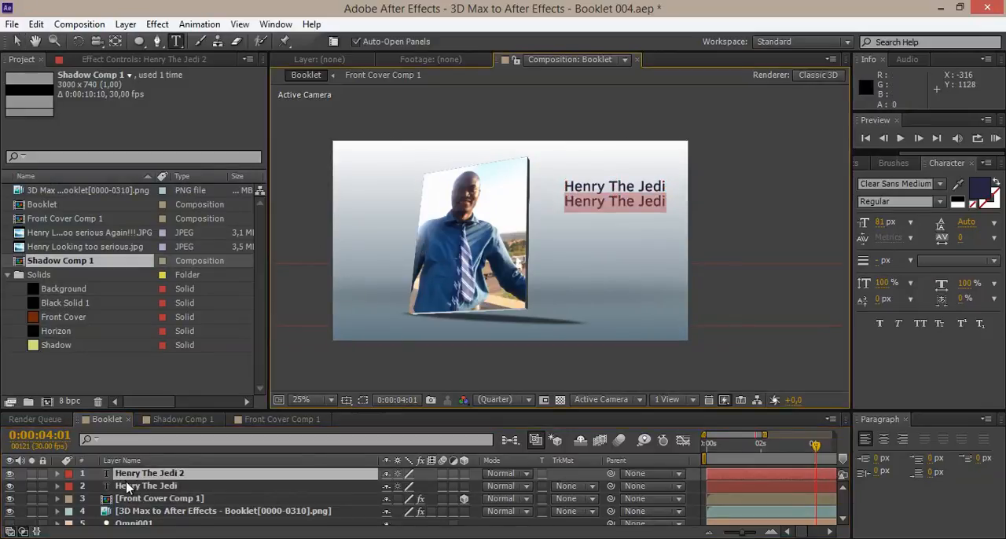
pyautogui.press('capslock')
pyautogui.write('VFX Artist')
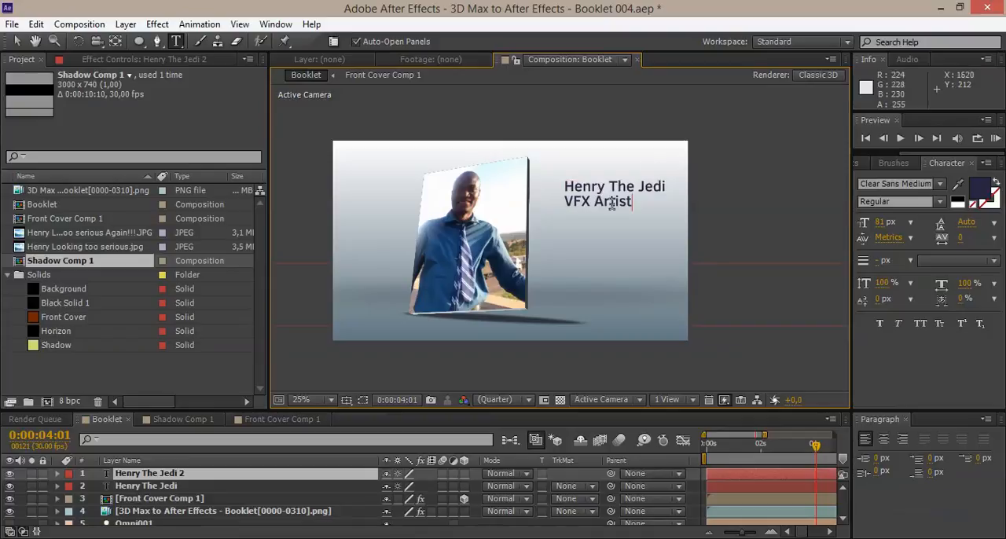
# Recolour the VFX Artist text to dark orange AC5D09.
pyautogui.scroll(2, 602, 202)
pyautogui.tripleClick(611, 165)
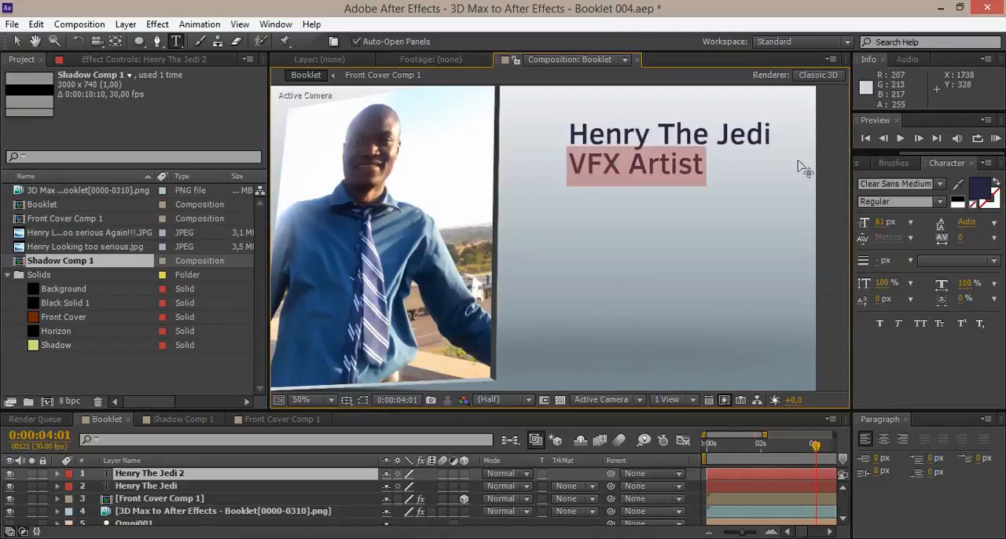
pyautogui.click(979, 189)
pyautogui.moveTo(268, 325); pyautogui.dragTo(271, 385)
pyautogui.click(217, 286)
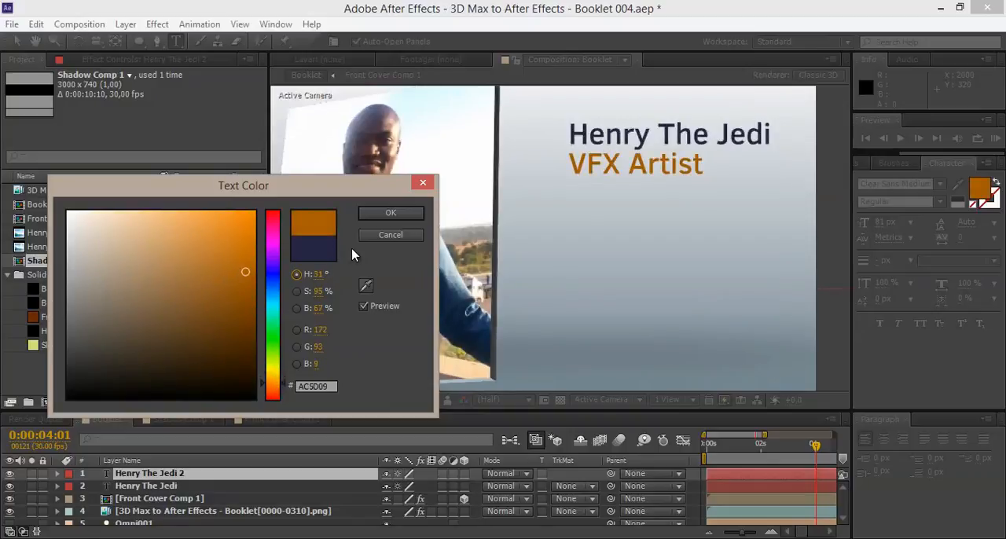
pyautogui.click(390, 212)
# Move the VFX Artist text to the right until its end lines up with the end of the name title above.
pyautogui.click(17, 42)
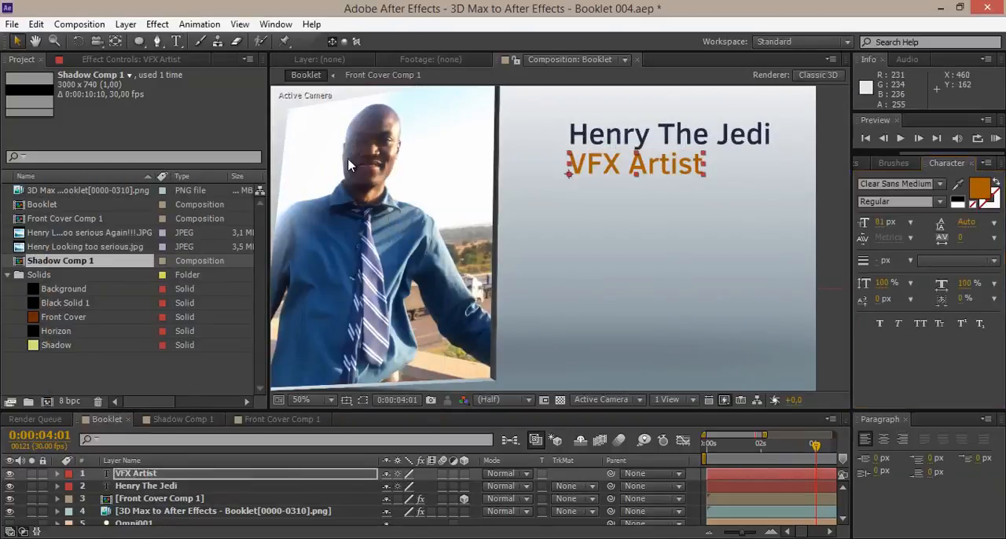
pyautogui.moveTo(473, 180); pyautogui.dragTo(293, 221)
pyautogui.moveTo(432, 202); pyautogui.dragTo(498, 208)
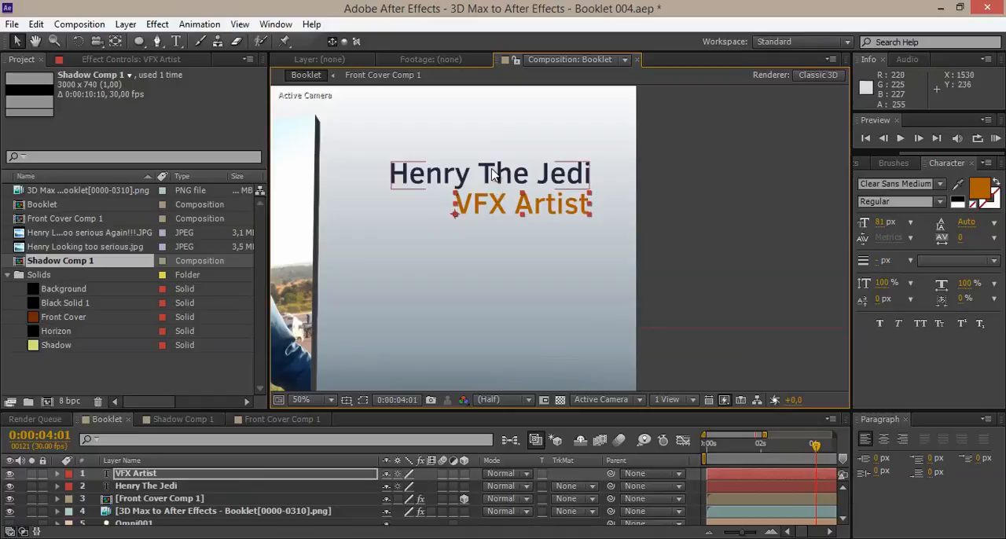
# Enlarge the name title to 106 px and move it left and slightly up so it fits inside the frame above VFX Artist.
pyautogui.click(492, 172)
pyautogui.moveTo(879, 226); pyautogui.dragTo(915, 227)
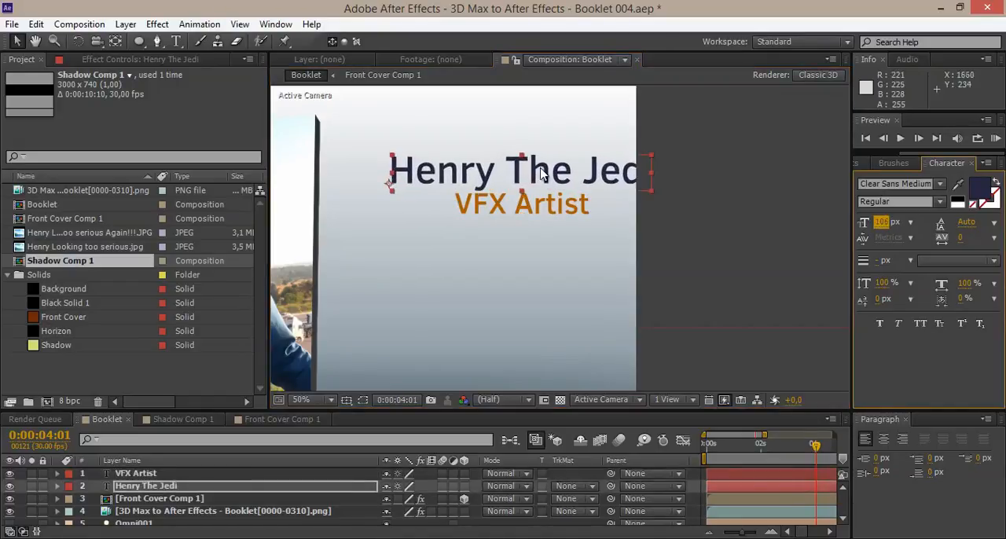
pyautogui.moveTo(521, 169); pyautogui.dragTo(482, 166)
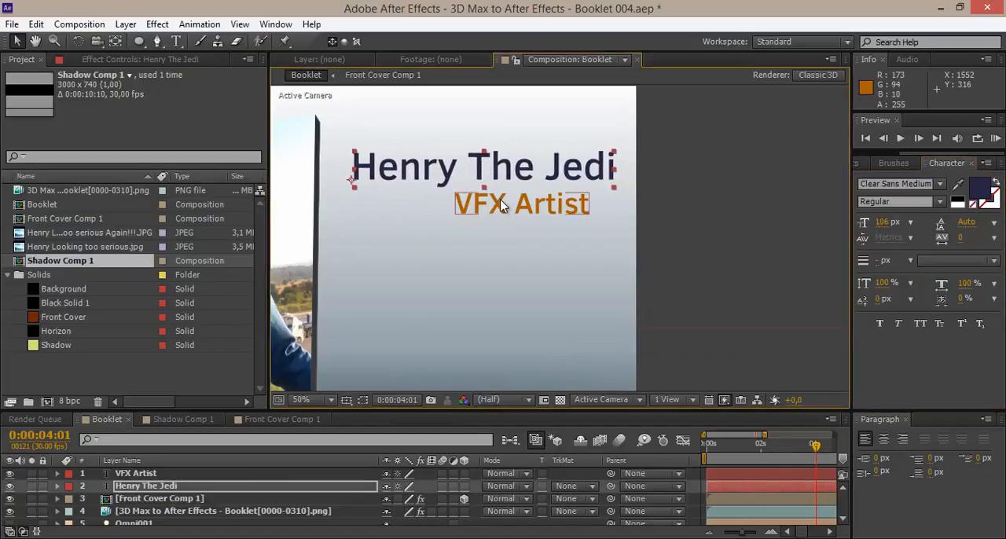
# Start Position keyframes on both the VFX Artist and name title layers with the playhead moved back to 0:00:03:05.
pyautogui.scroll(-2, 555, 160)
pyautogui.moveTo(619, 199); pyautogui.dragTo(693, 197)
pyautogui.moveTo(736, 450); pyautogui.dragTo(792, 448)
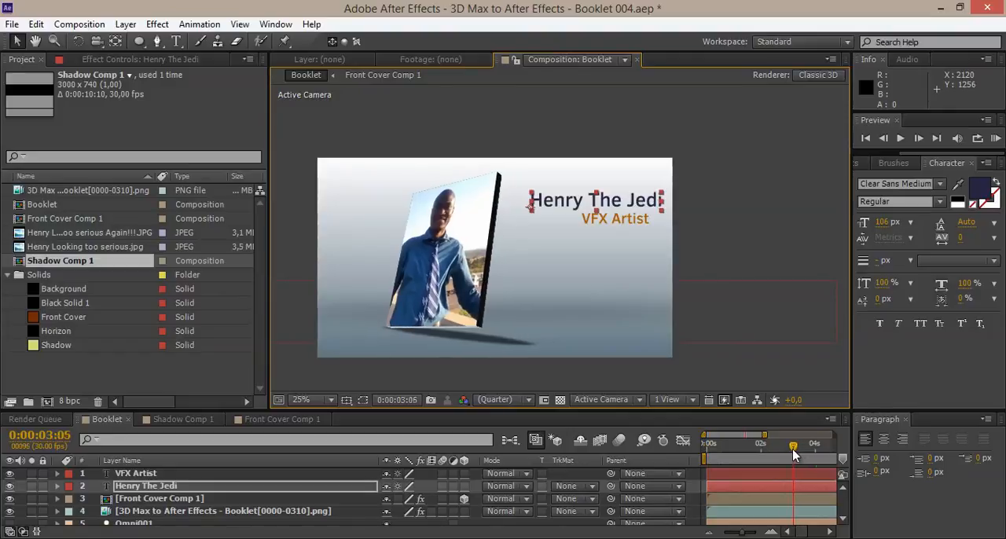
pyautogui.click(129, 489)
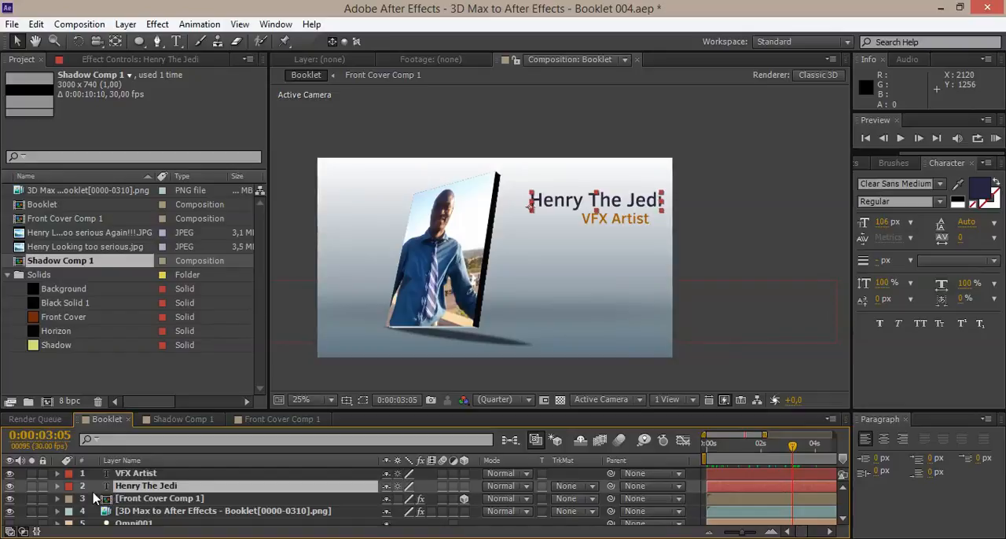
pyautogui.keyDown('shift'); pyautogui.click(137, 476); pyautogui.keyUp('shift')
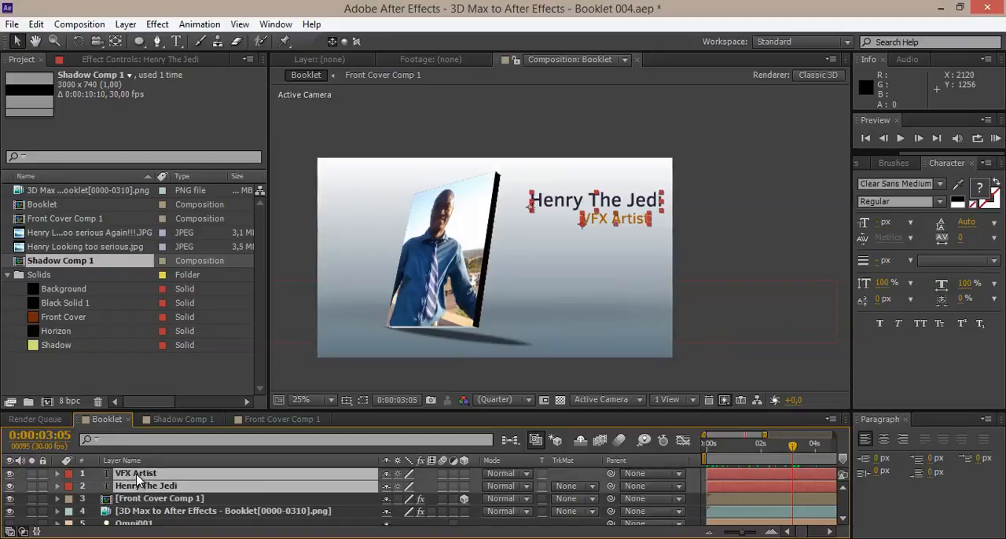
pyautogui.press('p')
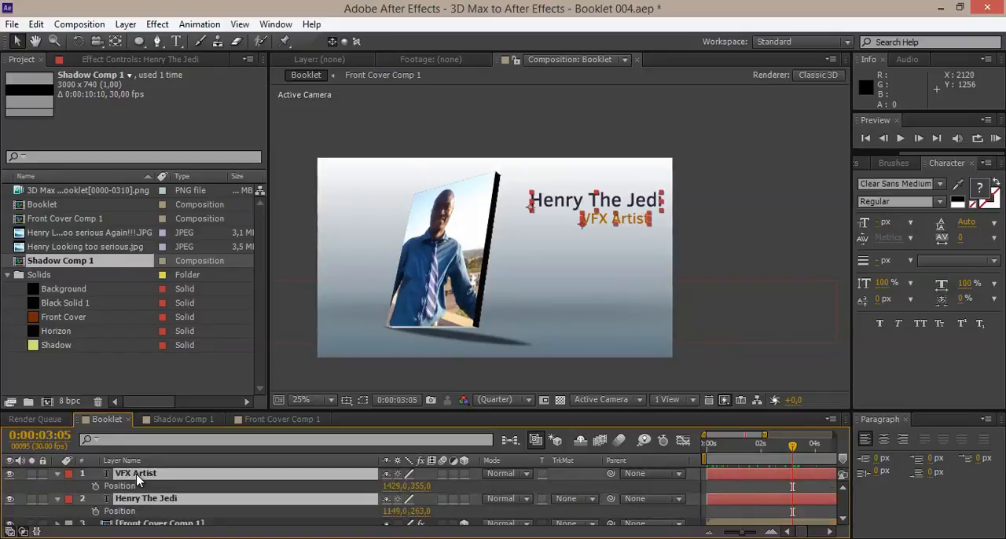
pyautogui.click(95, 511)
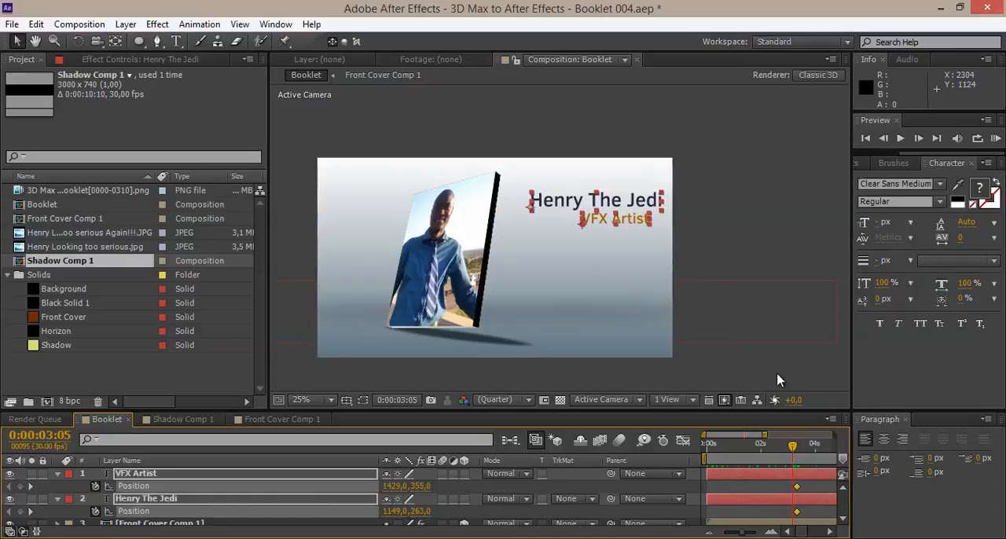
# At 0:00:03:05, move both titles horizontally out past the frame's right edge, to X 2229 for VFX Artist and X 1949 for the name title.
pyautogui.scroll(2, 721, 244)
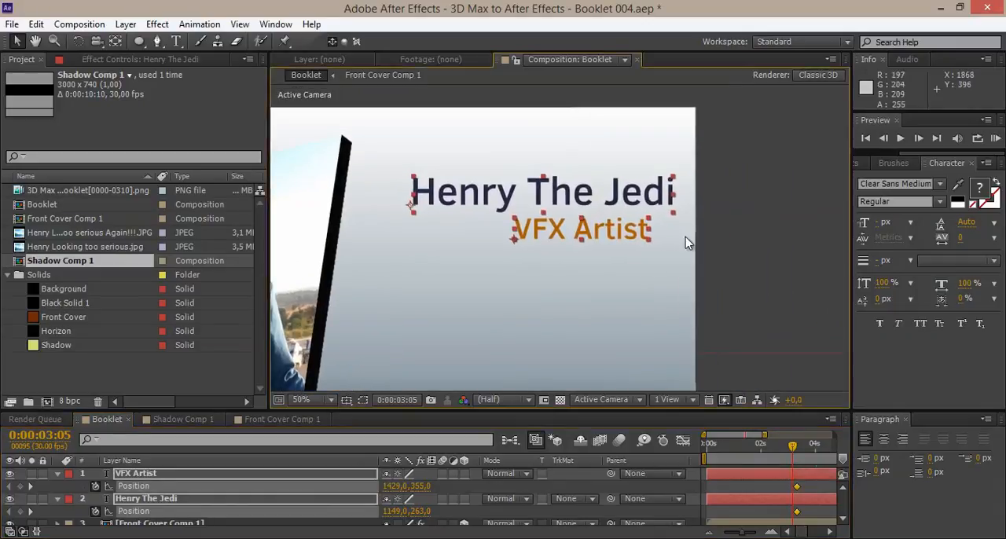
pyautogui.hotkey('shift', 'Right')
pyautogui.hotkey('shift', 'Right')
pyautogui.hotkey('shift', 'Right')
pyautogui.hotkey('shift', 'Right')
pyautogui.hotkey('shift', 'Right')
pyautogui.hotkey('shift', 'Right')
pyautogui.hotkey('shift', 'Right')
pyautogui.hotkey('shift', 'Right')
pyautogui.hotkey('shift', 'Right')
pyautogui.hotkey('shift', 'Right')
pyautogui.hotkey('shift', 'Right')
pyautogui.hotkey('shift', 'Right')
pyautogui.hotkey('shift', 'Right')
pyautogui.hotkey('shift', 'Right')
pyautogui.hotkey('shift', 'Right')
pyautogui.hotkey('shift', 'Right')
pyautogui.hotkey('shift', 'Right')
pyautogui.hotkey('shift', 'Right')
pyautogui.hotkey('shift', 'Right')
pyautogui.hotkey('shift', 'Right')
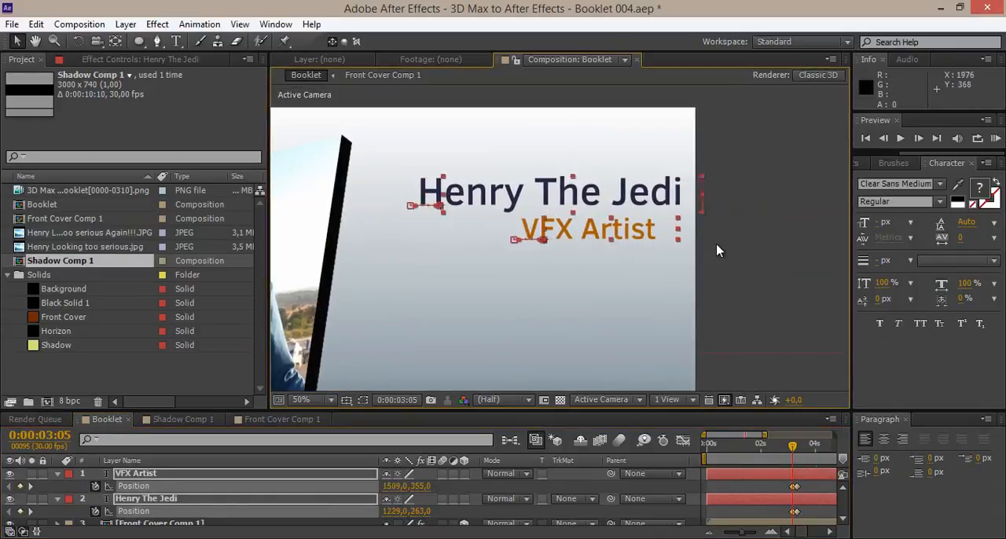
pyautogui.hotkey('shift', 'Right')
pyautogui.hotkey('shift', 'Right')
pyautogui.hotkey('shift', 'Right')
pyautogui.hotkey('shift', 'Right')
pyautogui.hotkey('shift', 'Right')
pyautogui.hotkey('shift', 'Right')
pyautogui.hotkey('shift', 'Right')
pyautogui.hotkey('shift', 'Right')
pyautogui.hotkey('shift', 'Right')
pyautogui.hotkey('shift', 'Right')
pyautogui.hotkey('shift', 'Right')
pyautogui.hotkey('shift', 'Right')
pyautogui.hotkey('shift', 'Right')
pyautogui.hotkey('shift', 'Right')
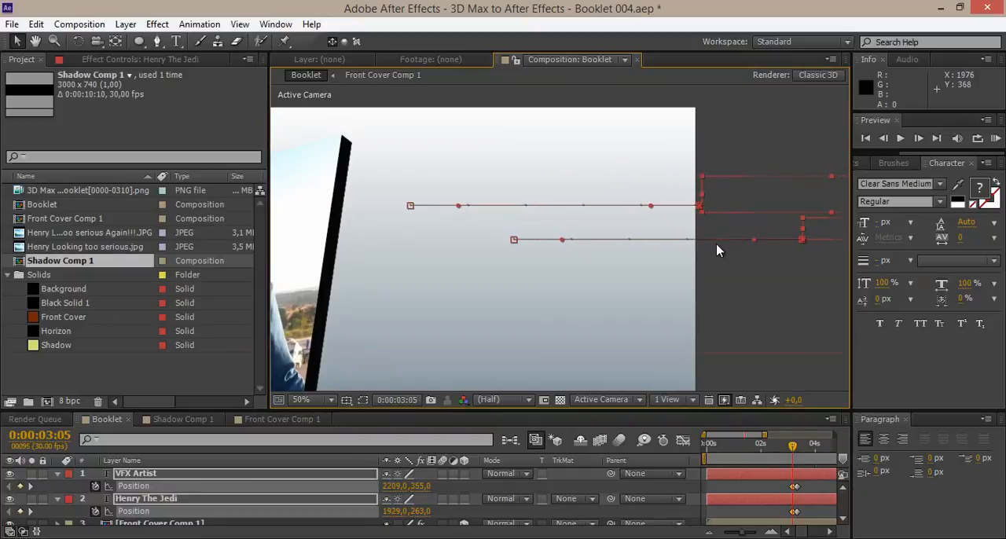
pyautogui.hotkey('shift', 'Right')
pyautogui.hotkey('shift', 'Right')
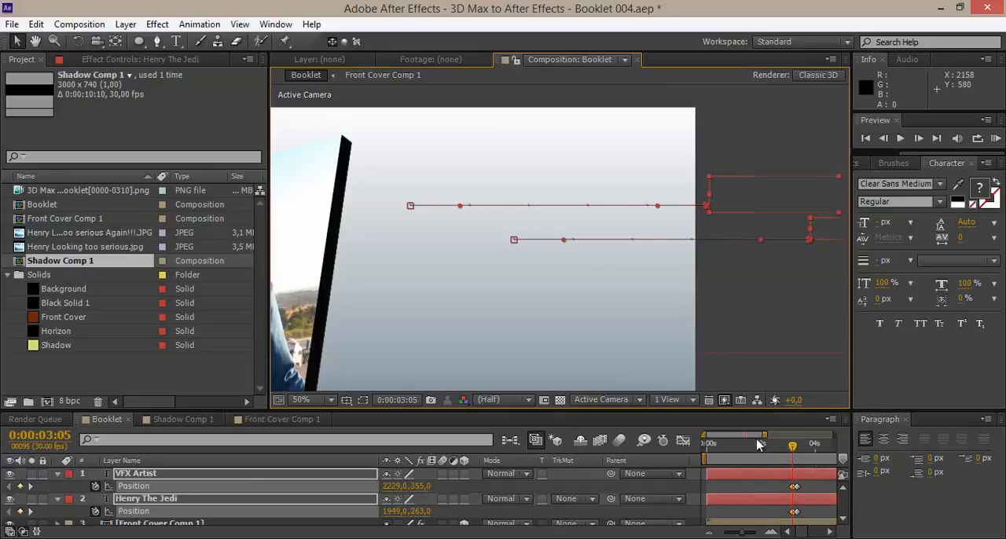
# Apply Easy Ease to the ending Position keyframes of both titles and check the motion at 0:00:03:08.
pyautogui.moveTo(704, 435); pyautogui.dragTo(756, 440)
pyautogui.moveTo(748, 516); pyautogui.dragTo(728, 476)
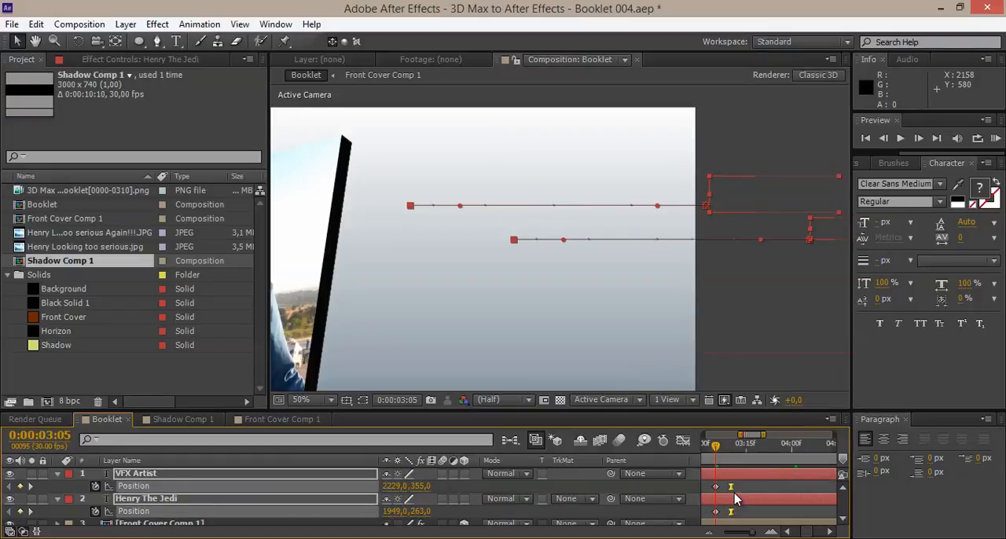
pyautogui.moveTo(713, 445)
pyautogui.mouseDown()
pyautogui.moveTo(735, 449)
pyautogui.moveTo(723, 459)
pyautogui.mouseUp()
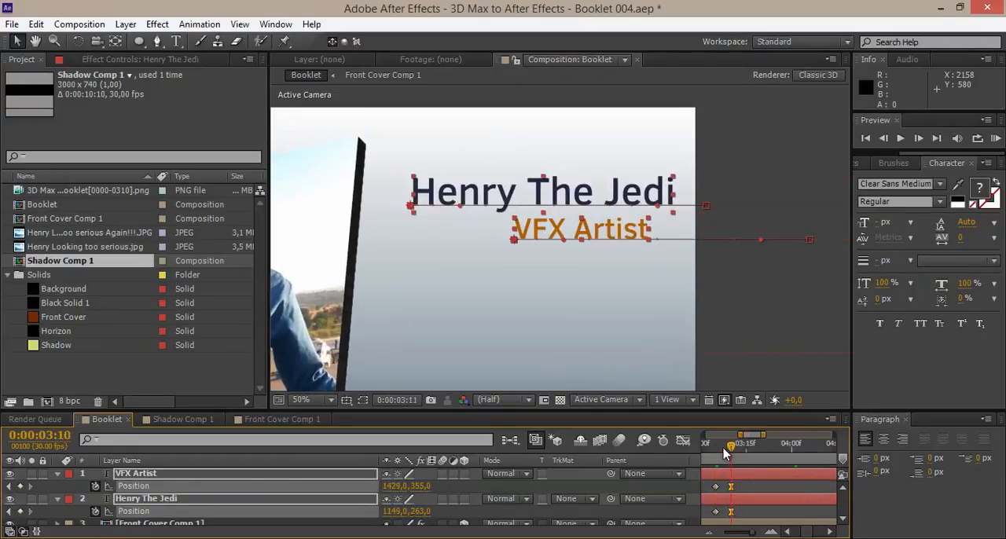
# Try to delay the name title layer by about two frames, and undo the shift.
pyautogui.click(729, 509)
pyautogui.moveTo(728, 500); pyautogui.dragTo(736, 505)
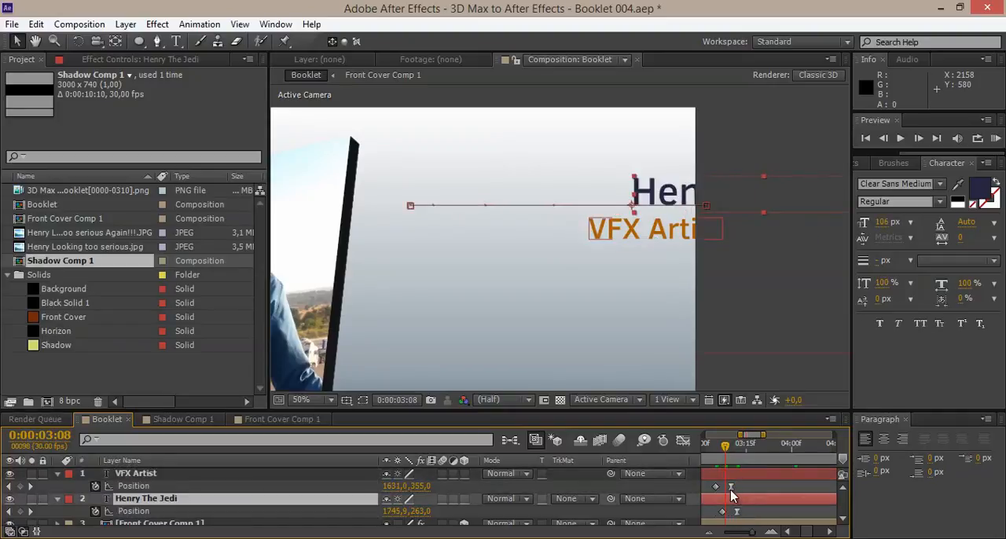
pyautogui.hotkey('ctrl', 'z')
pyautogui.hotkey('ctrl', 'z')
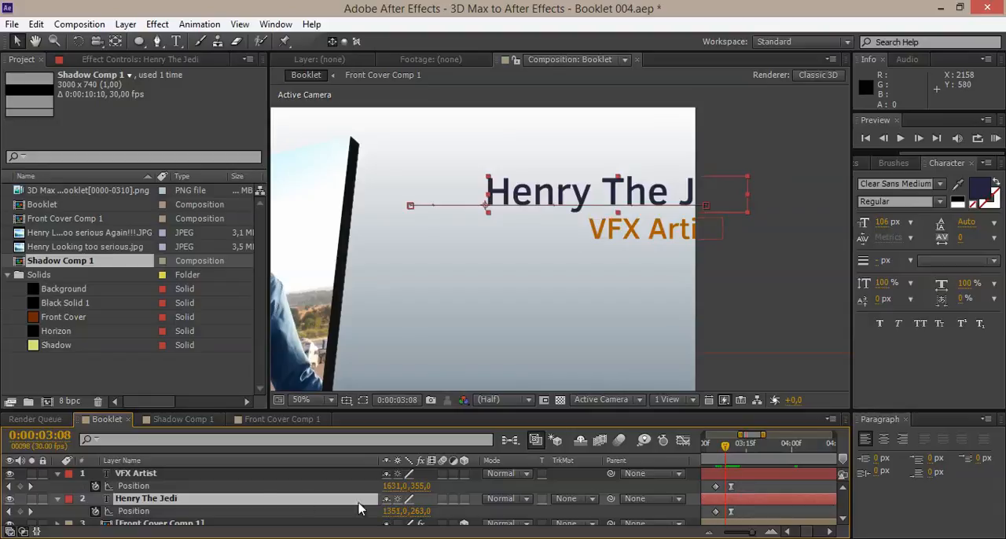
# Place the VFX Artist layer below the name title layer, delay it by about two frames, and review the staggered entrance.
pyautogui.moveTo(157, 476); pyautogui.dragTo(143, 512)
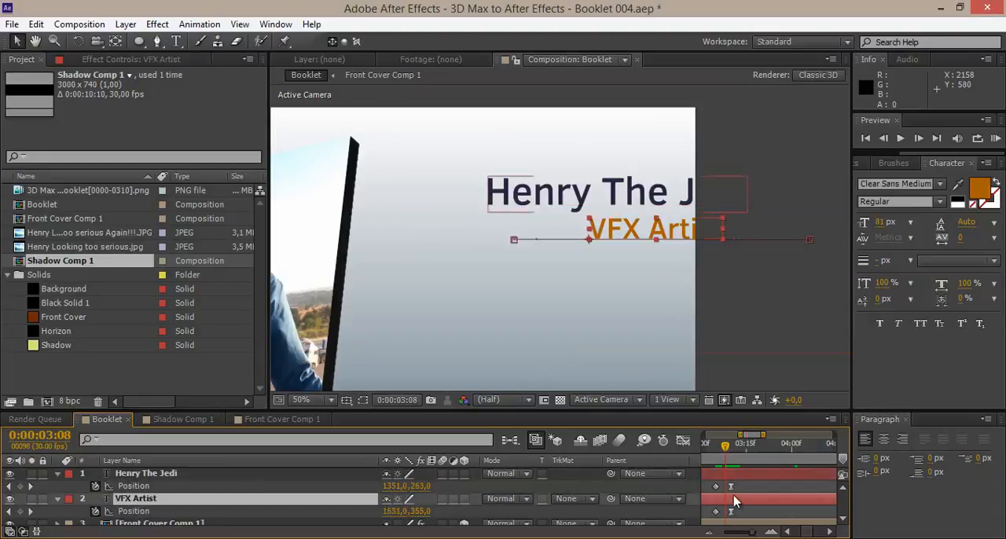
pyautogui.moveTo(738, 504); pyautogui.dragTo(741, 503)
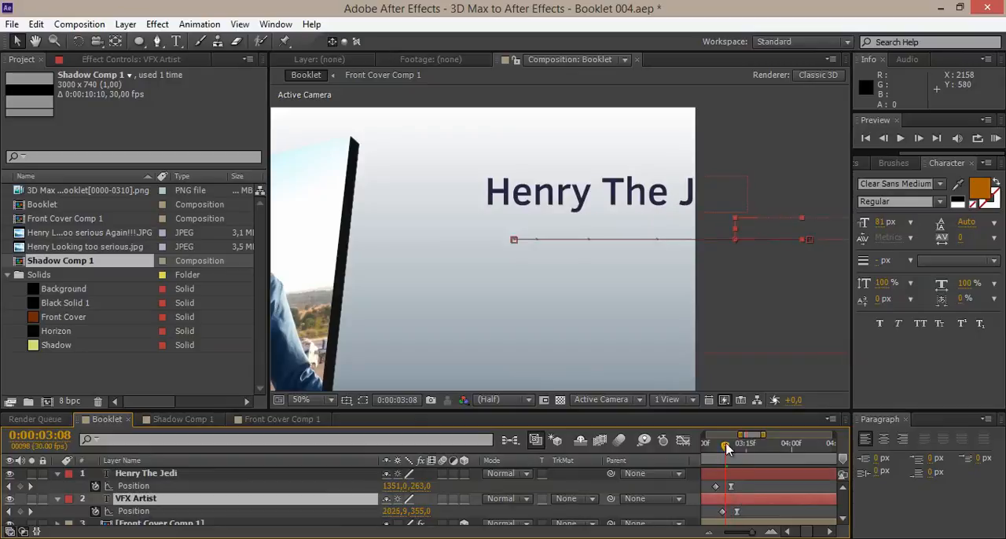
pyautogui.moveTo(711, 448); pyautogui.dragTo(712, 449)
pyautogui.moveTo(721, 454); pyautogui.dragTo(834, 434)
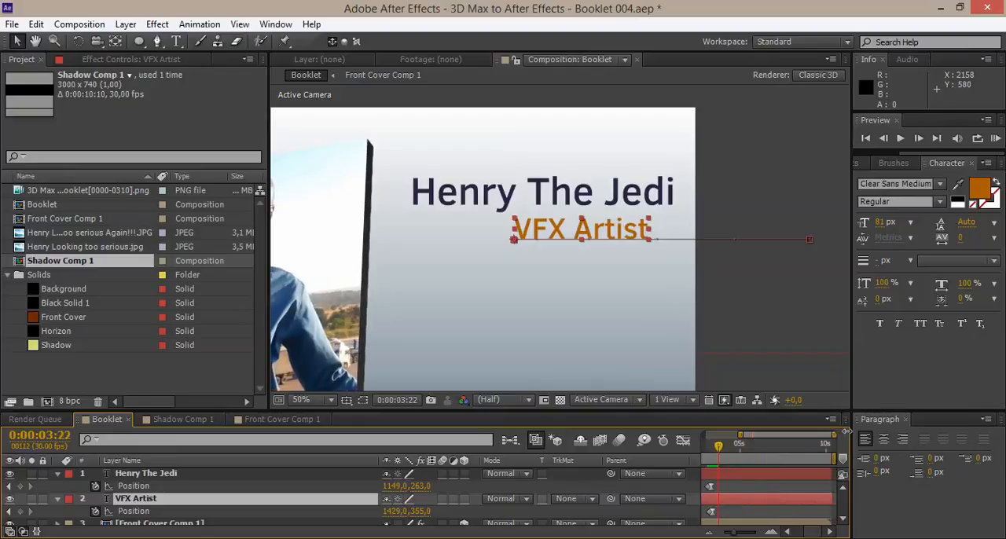
pyautogui.moveTo(733, 434); pyautogui.dragTo(705, 433)
pyautogui.scroll(-2, 534, 310)
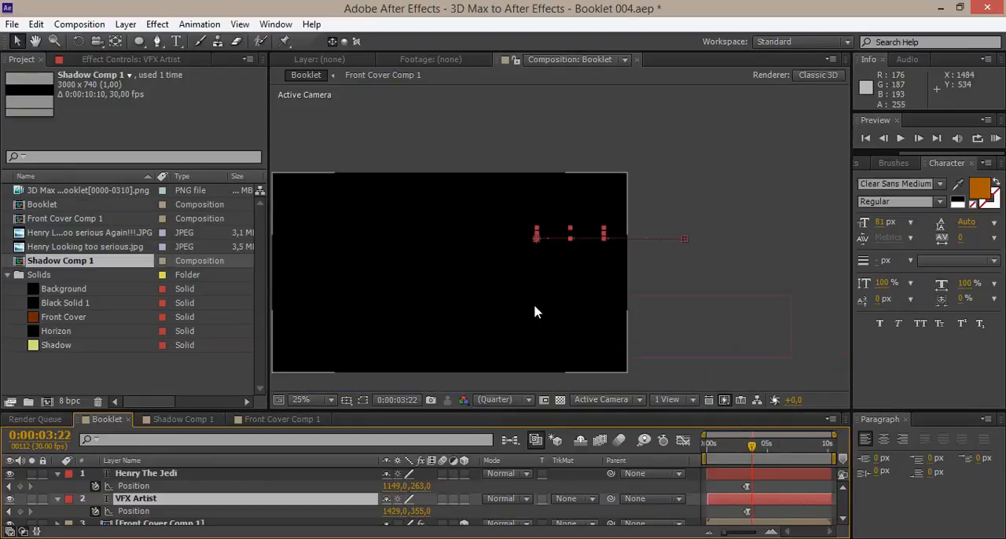
pyautogui.moveTo(634, 301); pyautogui.dragTo(643, 298)
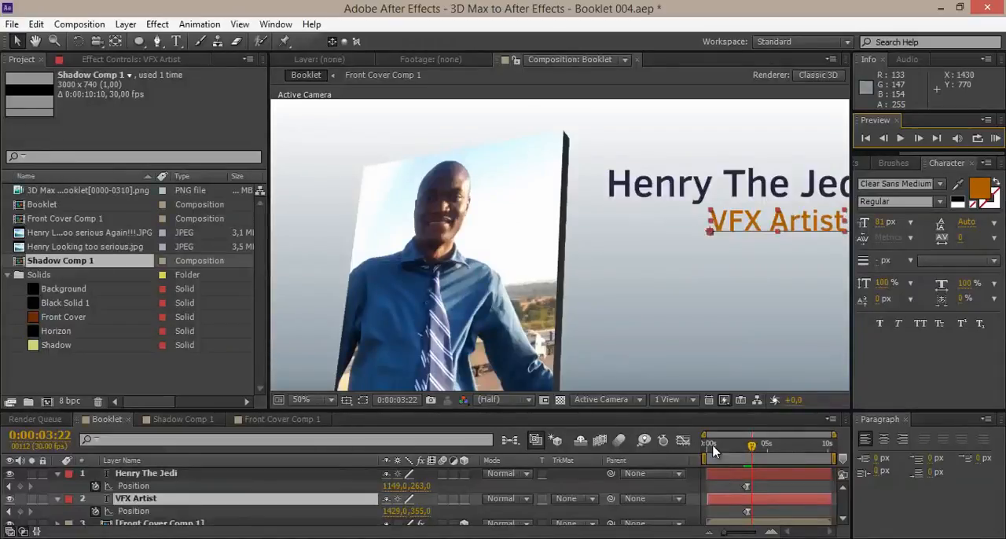
# Move the starting Position keyframes of both titles earlier to lengthen the slide-in, and scrub to 0:00:03:20 to check it.
pyautogui.moveTo(705, 434); pyautogui.dragTo(745, 435)
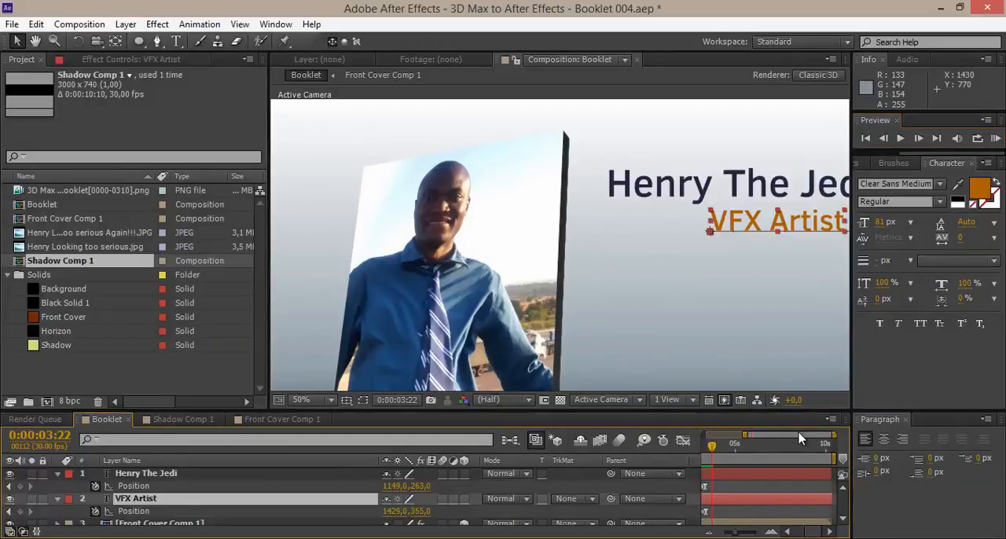
pyautogui.moveTo(831, 435); pyautogui.dragTo(745, 441)
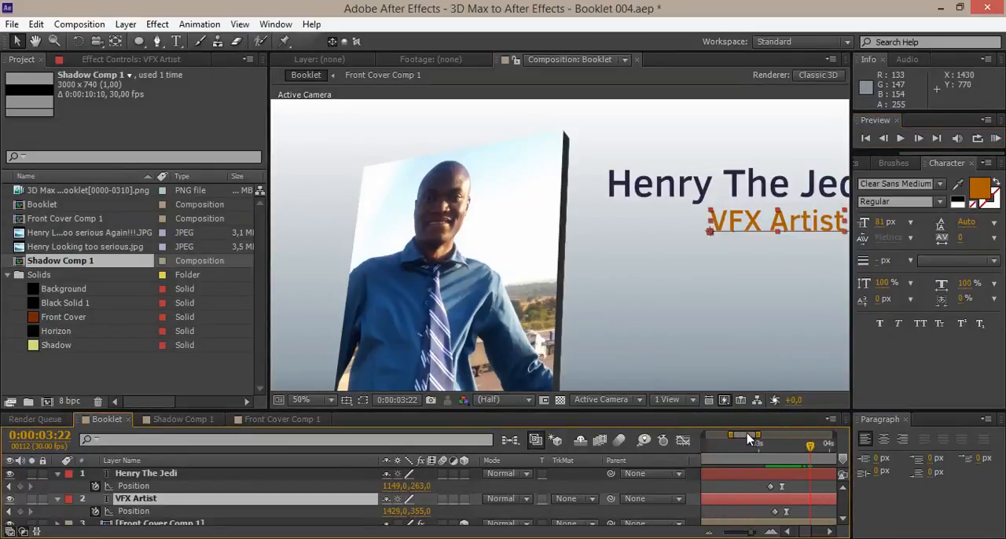
pyautogui.moveTo(750, 480); pyautogui.dragTo(739, 514)
pyautogui.moveTo(725, 434); pyautogui.dragTo(692, 433)
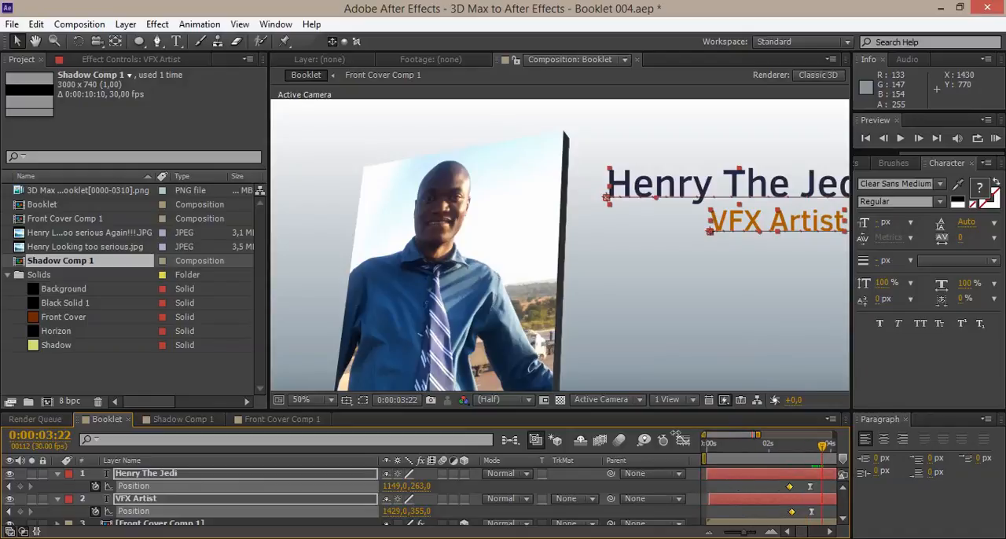
pyautogui.moveTo(761, 433); pyautogui.dragTo(834, 433)
pyautogui.moveTo(736, 449); pyautogui.dragTo(752, 450)
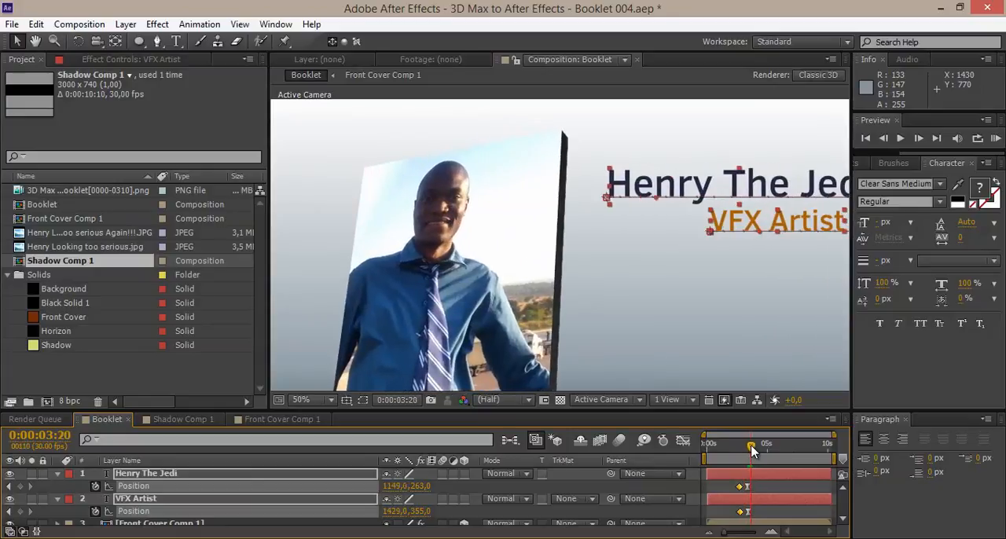
# Try to shift both title layers slightly later in time, and undo the shift.
pyautogui.click(763, 485)
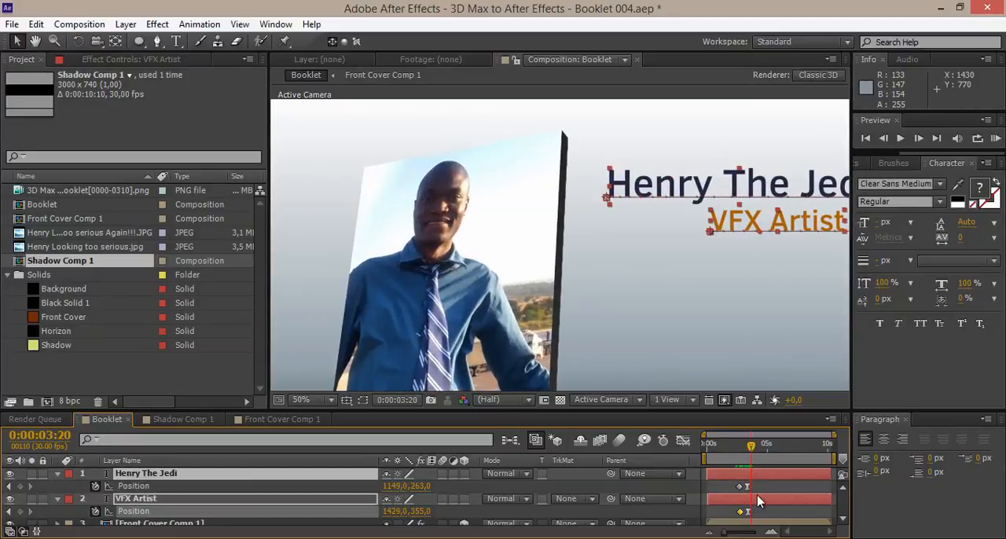
pyautogui.keyDown('shift'); pyautogui.click(758, 501); pyautogui.keyUp('shift')
pyautogui.moveTo(758, 502); pyautogui.dragTo(761, 501)
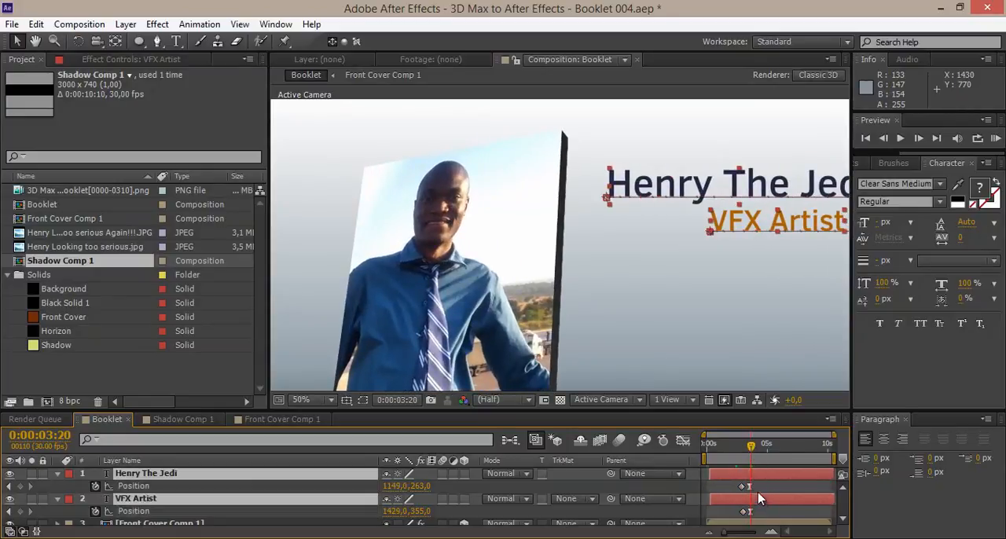
pyautogui.hotkey('ctrl', 'z')
# Delay only the VFX Artist layer by about half a second and preview its entrance after the name title.
pyautogui.click(774, 510)
pyautogui.click(759, 497)
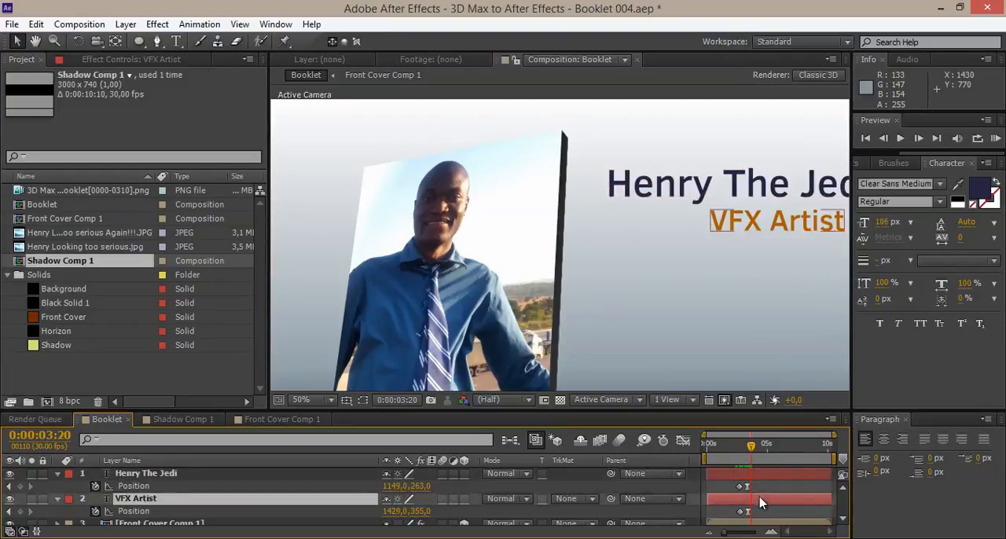
pyautogui.moveTo(763, 501); pyautogui.dragTo(769, 501)
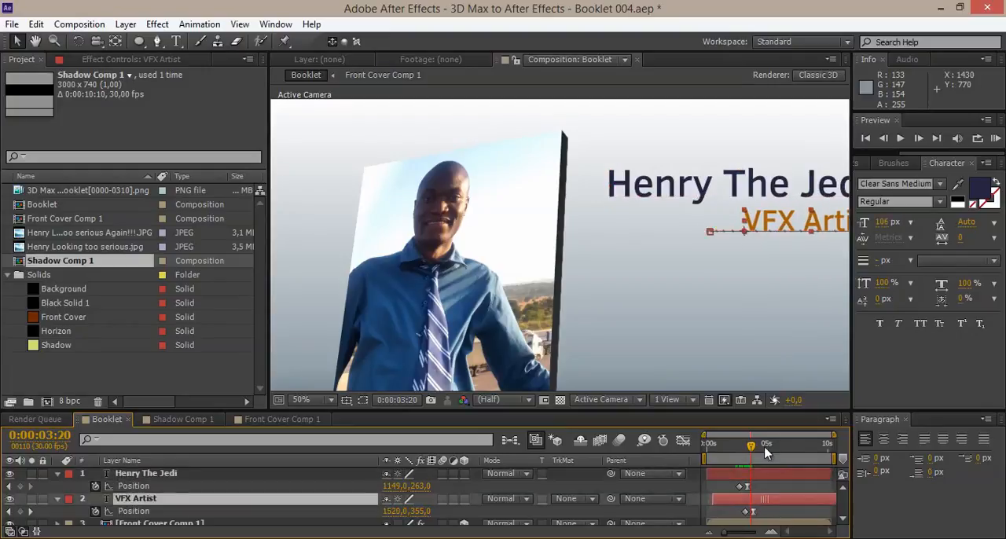
pyautogui.scroll(-2, 691, 256)
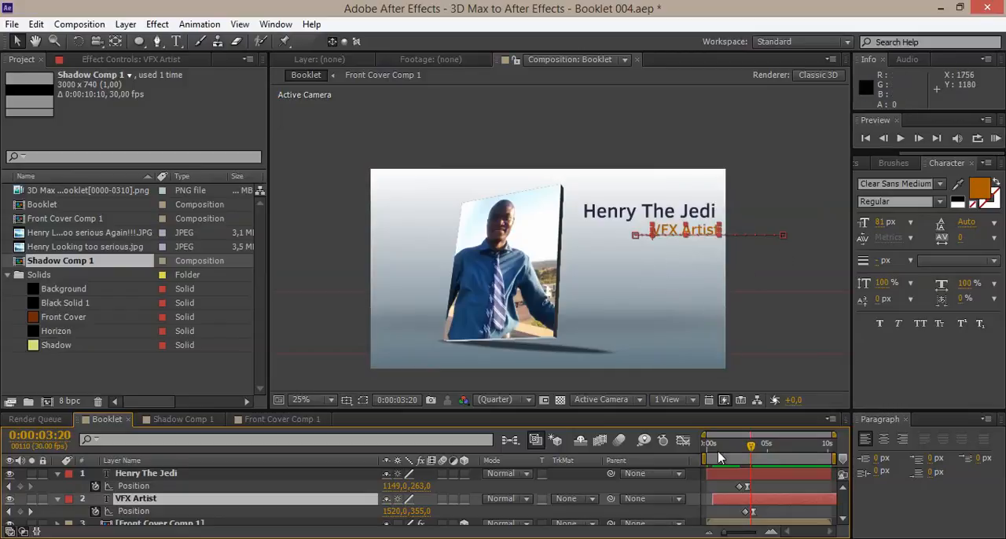
pyautogui.moveTo(735, 454)
pyautogui.mouseDown()
pyautogui.moveTo(759, 454)
pyautogui.moveTo(732, 455)
pyautogui.moveTo(744, 455)
pyautogui.mouseUp()
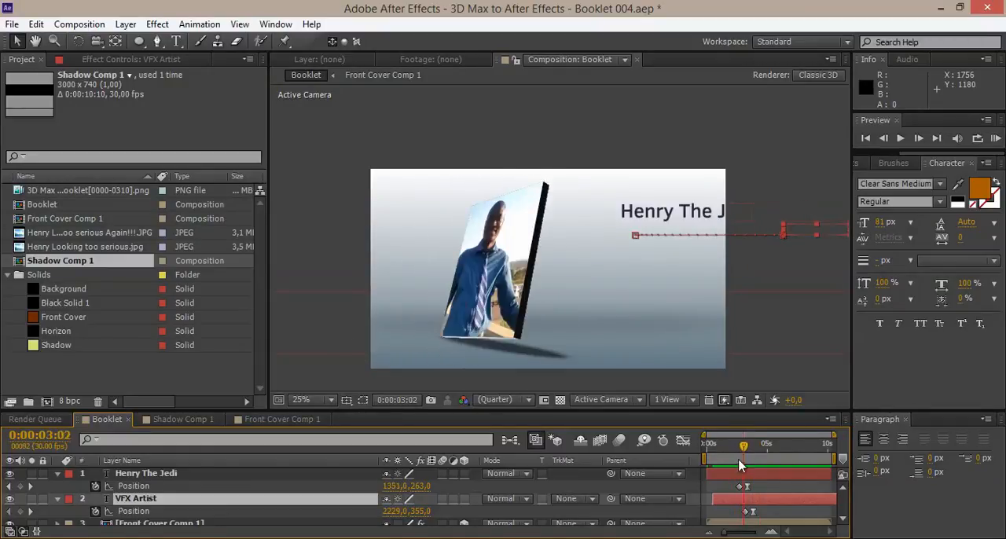
# Select the name title layer and browse the animation presets to the Text > Blurs folder.
pyautogui.doubleClick(748, 476)
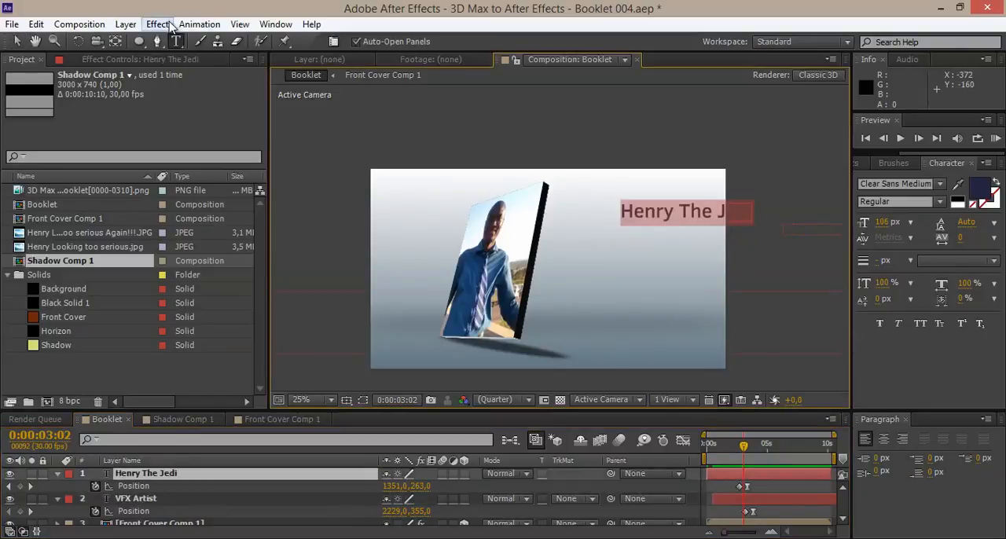
pyautogui.click(199, 24)
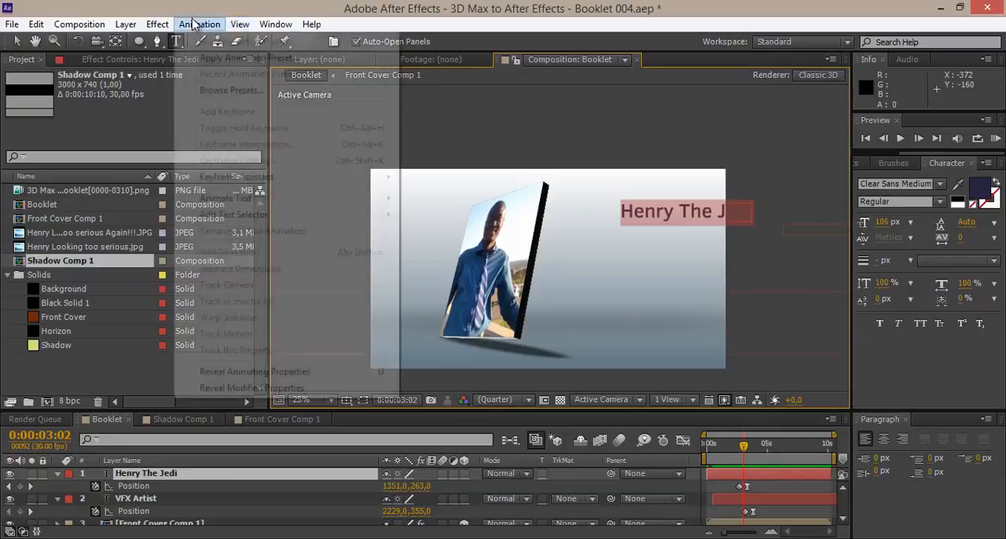
pyautogui.click(226, 89)
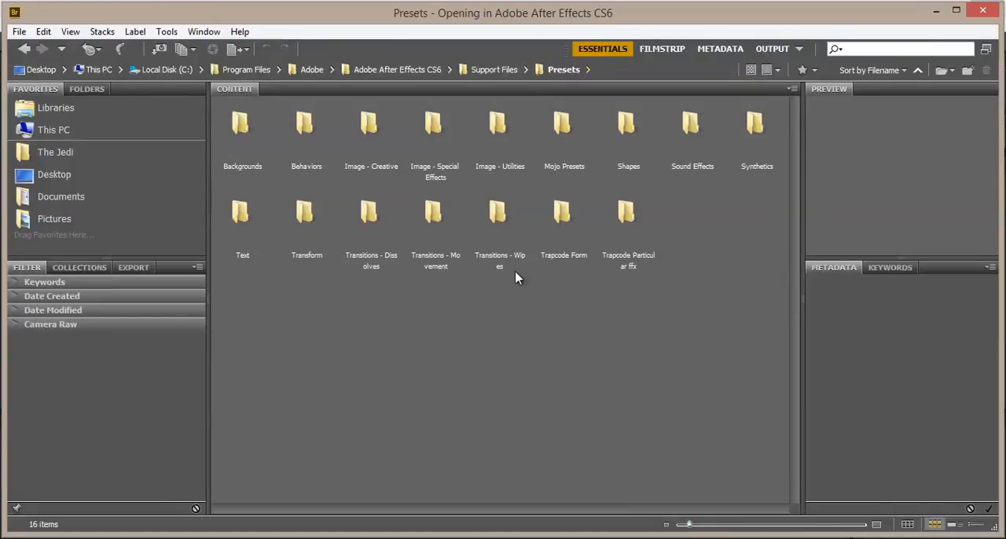
pyautogui.doubleClick(240, 211)
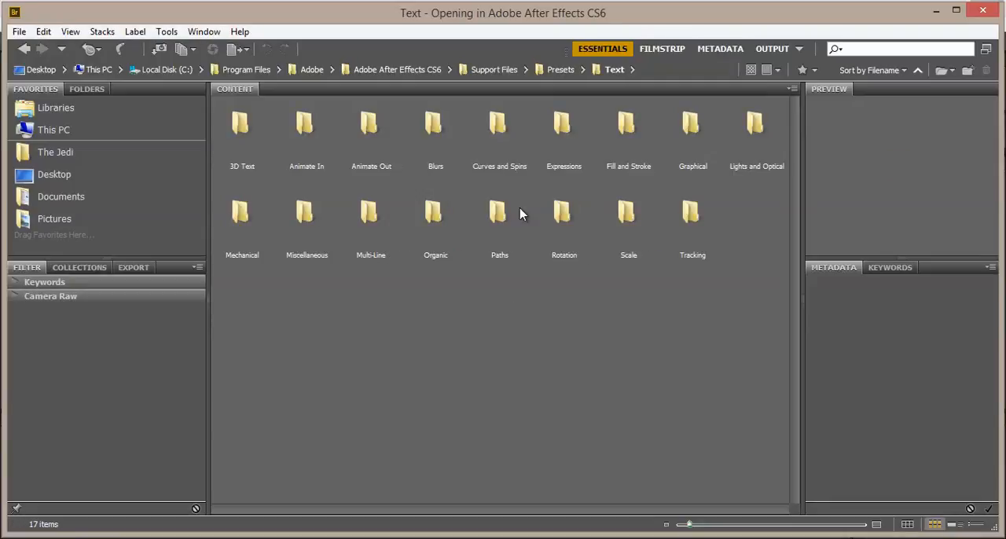
pyautogui.doubleClick(435, 145)
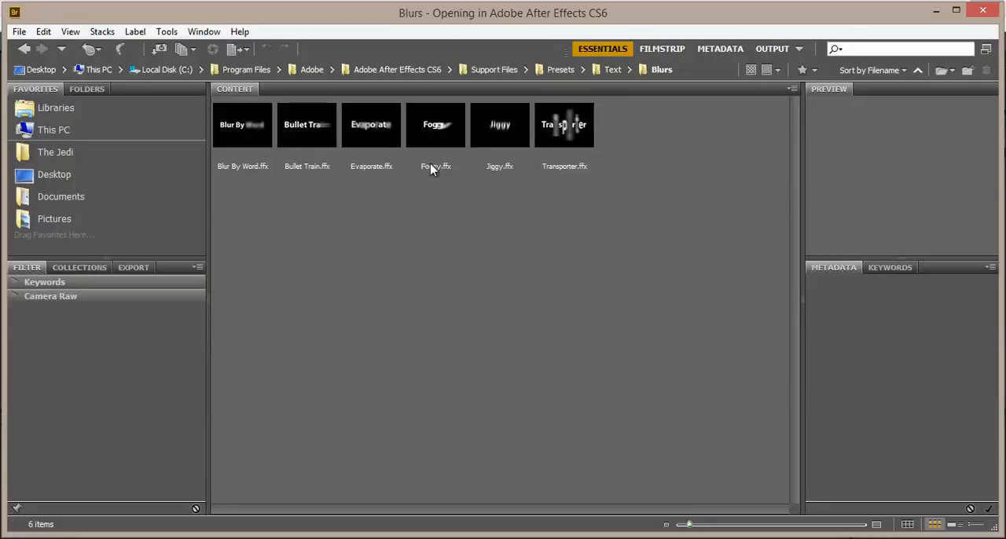
# Choose the Evaporate.ffx preset and apply it to the name title layer.
pyautogui.click(360, 132)
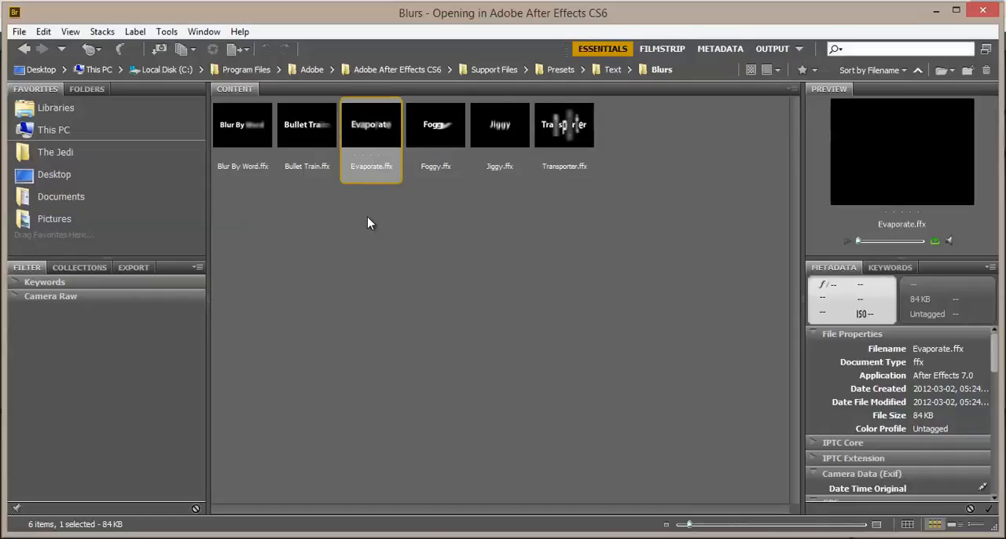
pyautogui.click(370, 223)
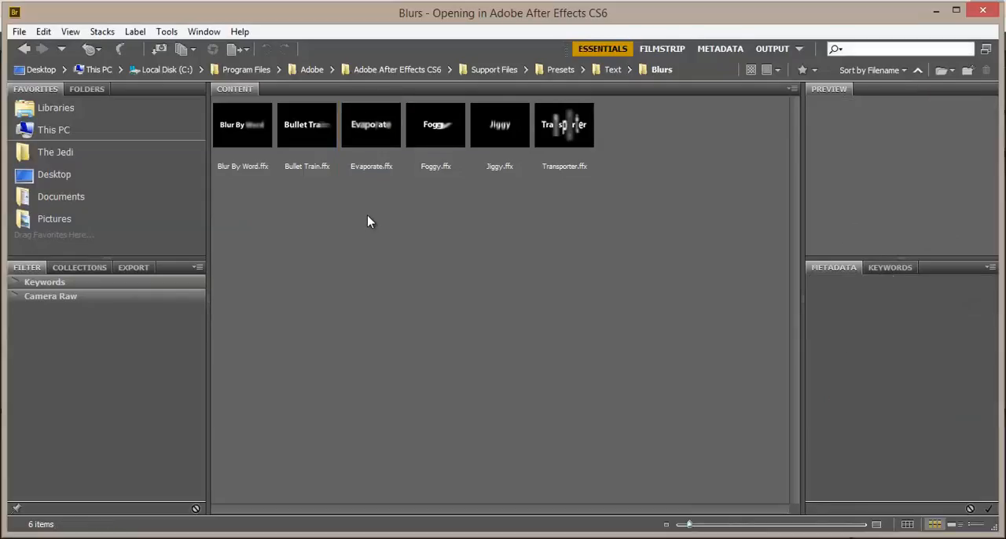
pyautogui.click(369, 131)
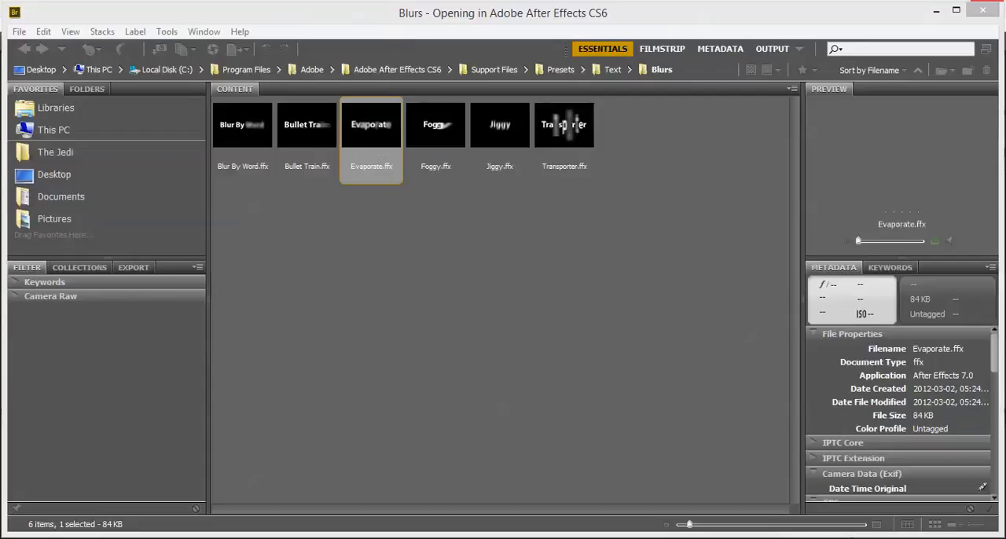
pyautogui.click(376, 138)
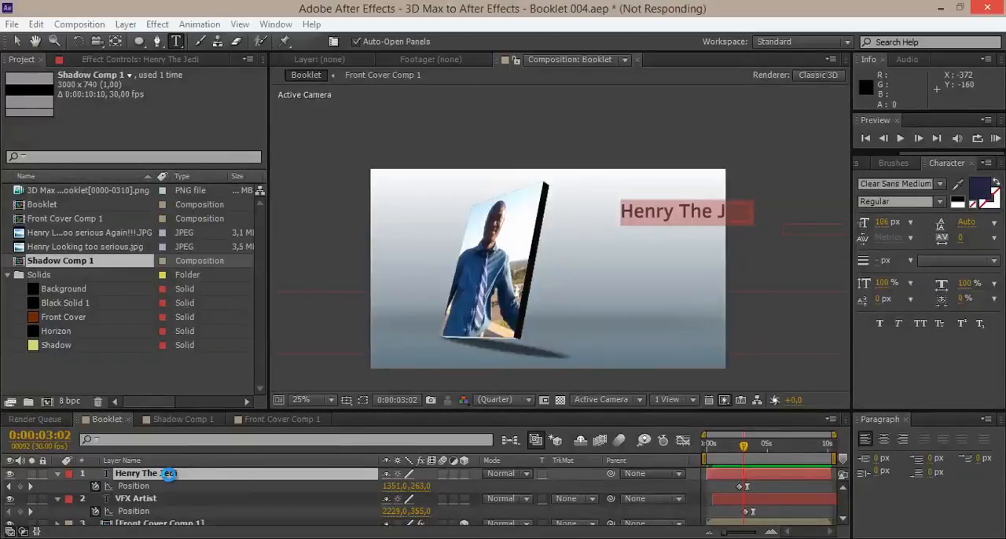
# Return to After Effects, widen the timeline, and reveal the name title's keyframed Offset and Position properties.
pyautogui.click(585, 538)
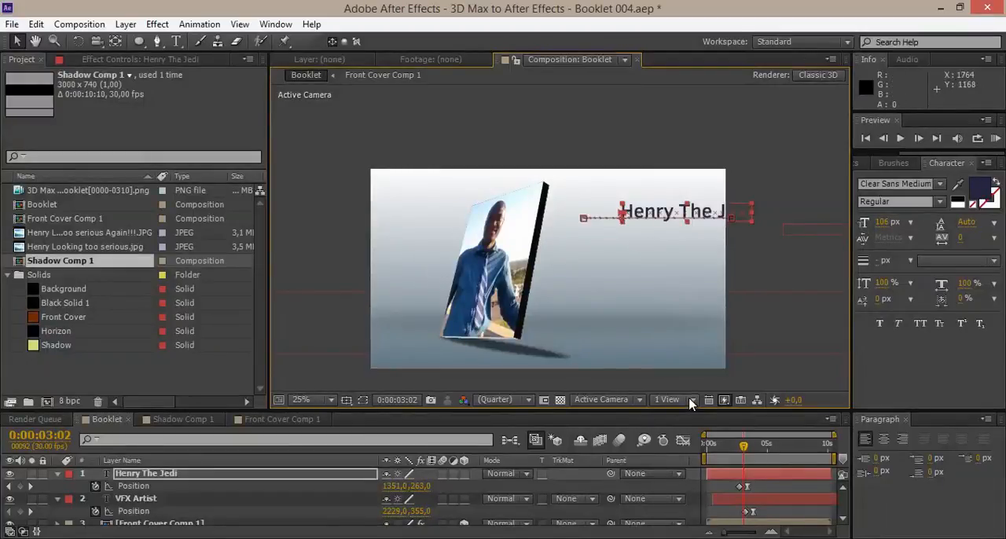
pyautogui.click(906, 420)
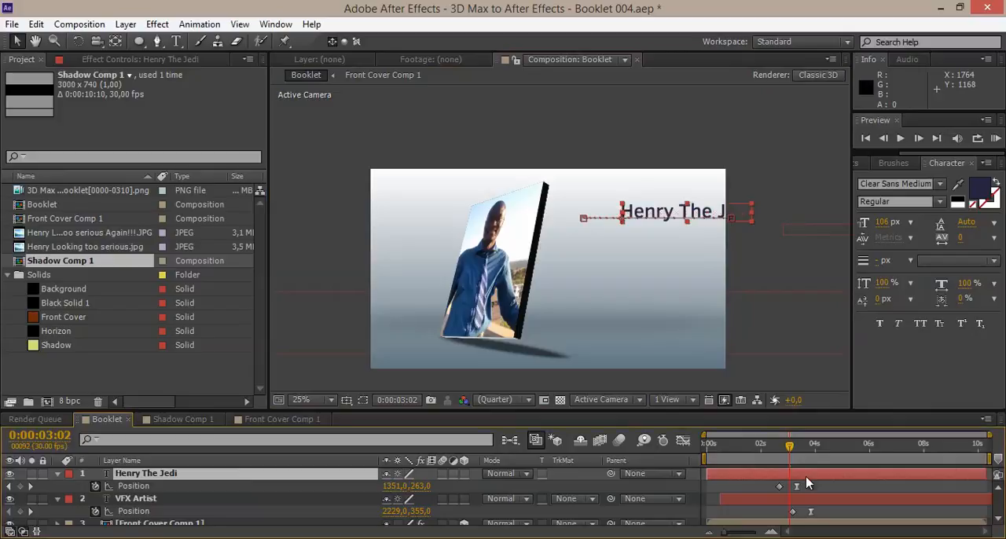
pyautogui.press('u')
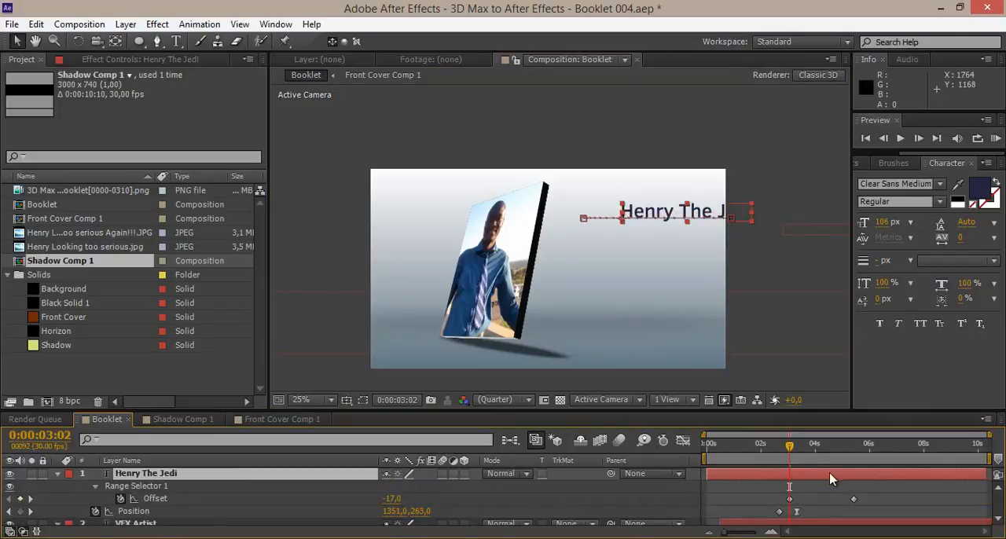
pyautogui.scroll(-2, 814, 490)
pyautogui.scroll(1, 813, 490)
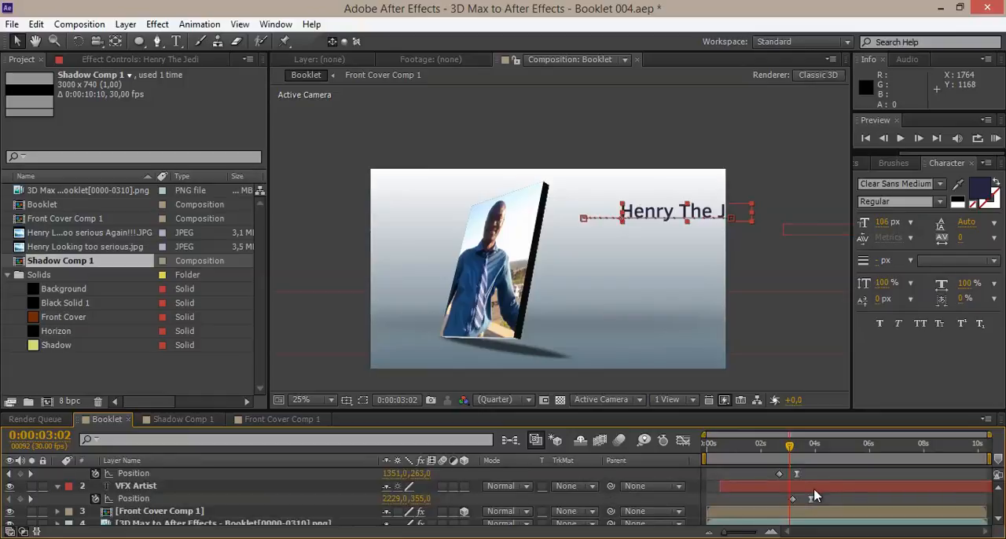
# Apply the Evaporate text preset to the VFX Artist layer as well and widen the timeline again.
pyautogui.click(814, 490)
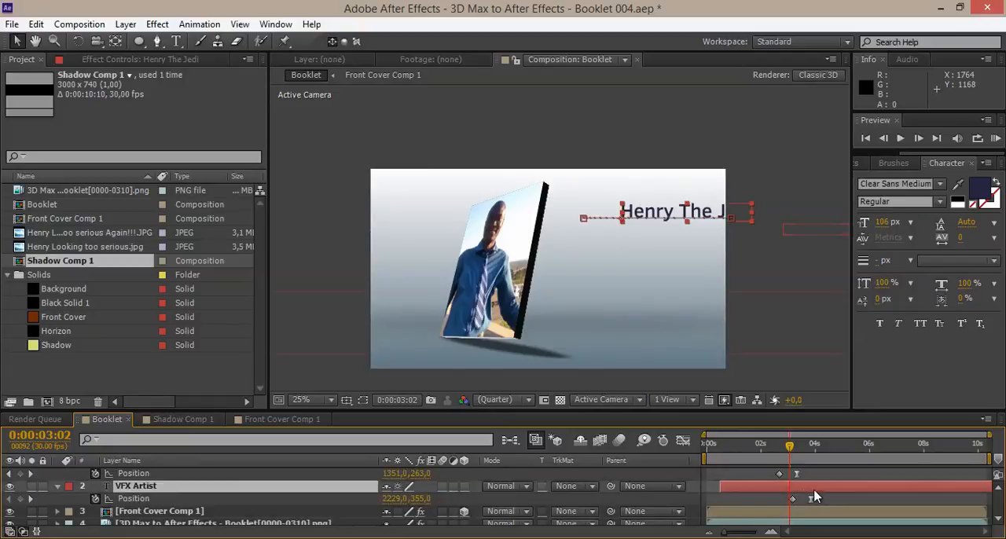
pyautogui.doubleClick(220, 489)
pyautogui.scroll(1, 752, 491)
pyautogui.scroll(-1, 751, 492)
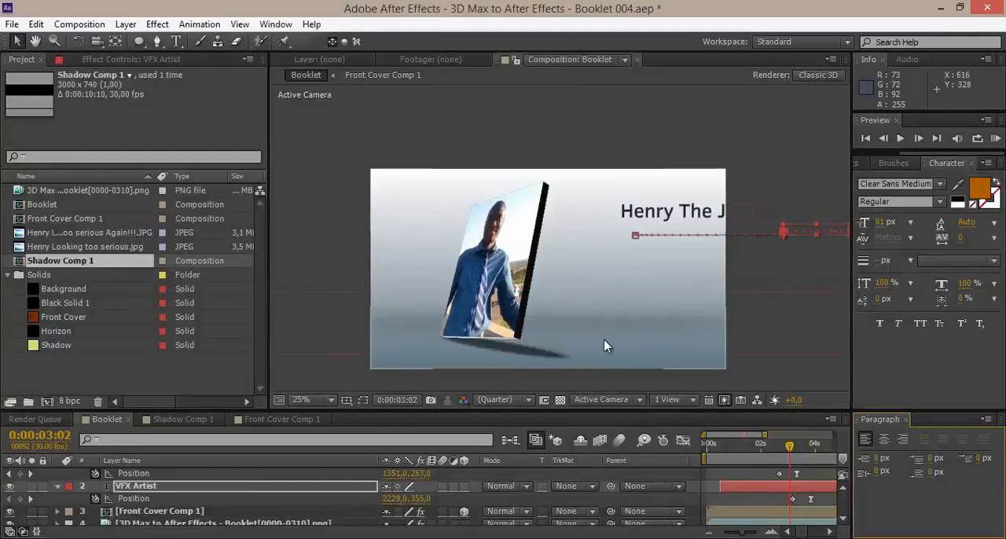
pyautogui.click(903, 418)
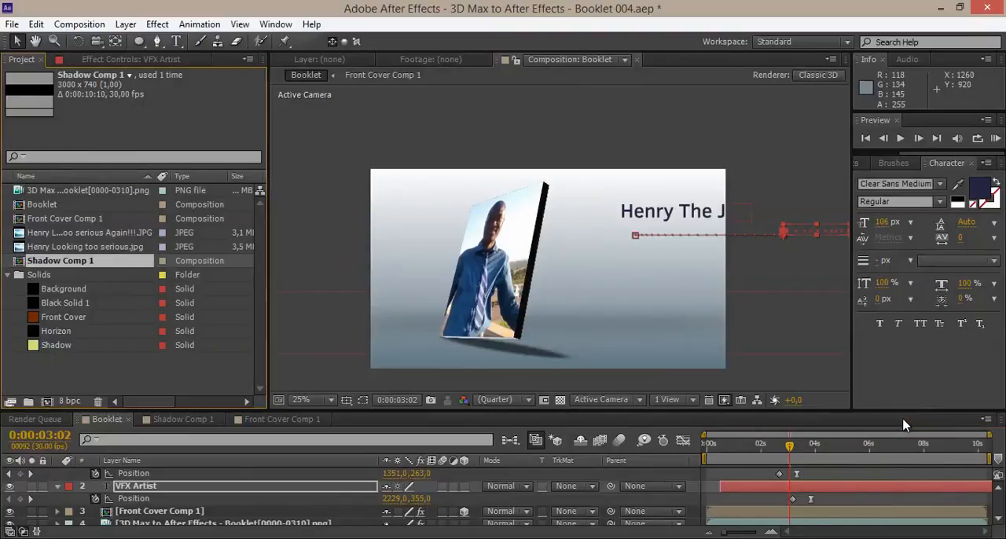
# Reveal the VFX Artist keyframes and scrub from 0:00:02:24 to 0:00:03:28 to check the Evaporate effect on both titles.
pyautogui.moveTo(787, 446)
pyautogui.mouseDown()
pyautogui.moveTo(815, 446)
pyautogui.moveTo(781, 454)
pyautogui.mouseUp()
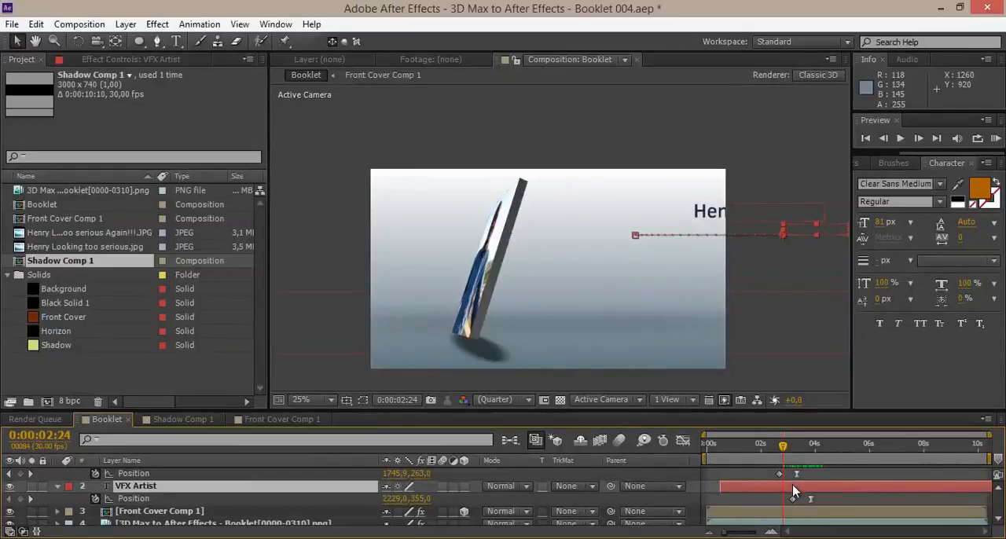
pyautogui.scroll(-1, 815, 492)
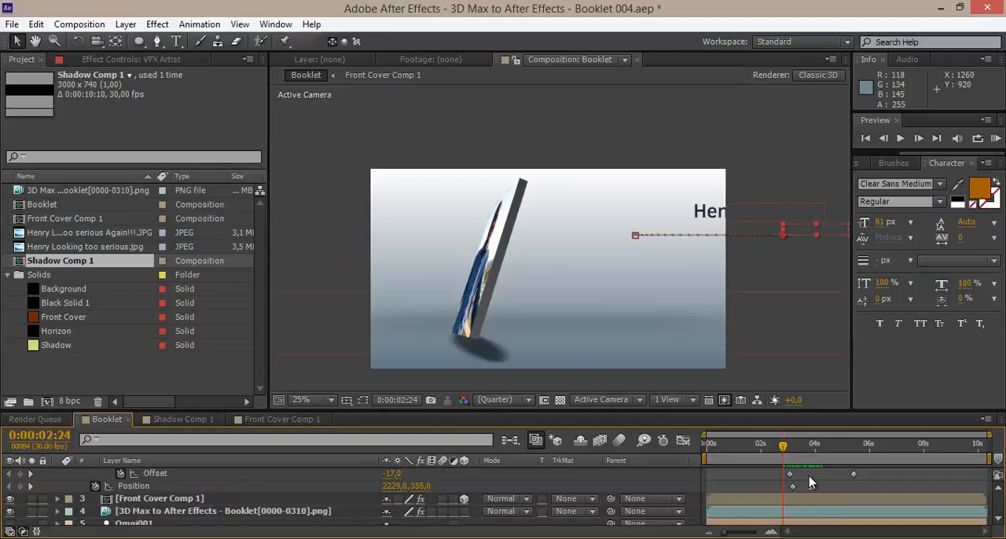
pyautogui.moveTo(782, 449); pyautogui.dragTo(813, 454)
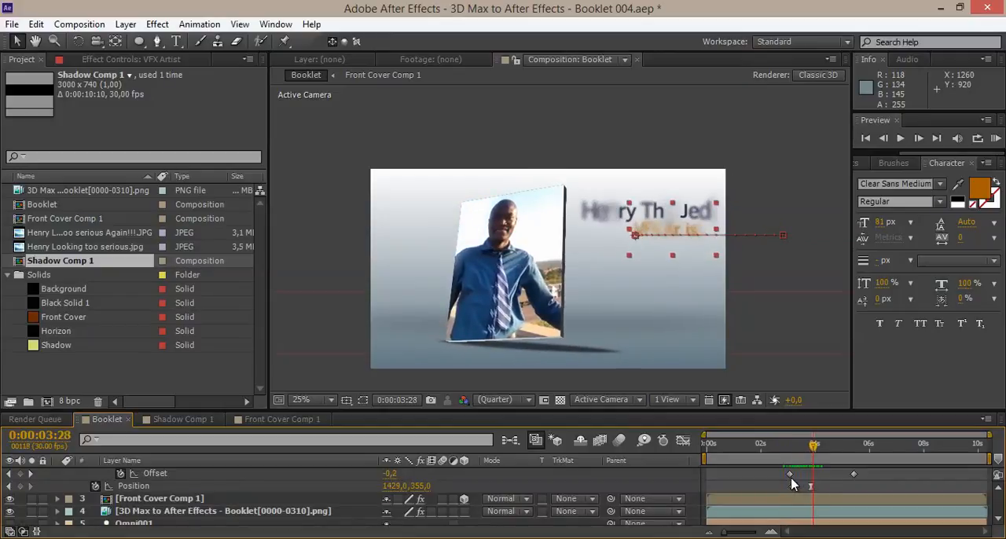
# Time-reverse the VFX Artist layer's Offset keyframes, with the last one at 0:00:03:21, and apply Easy Ease to them.
pyautogui.scroll(1, 790, 485)
pyautogui.scroll(-1, 790, 507)
pyautogui.moveTo(789, 474); pyautogui.dragTo(808, 450)
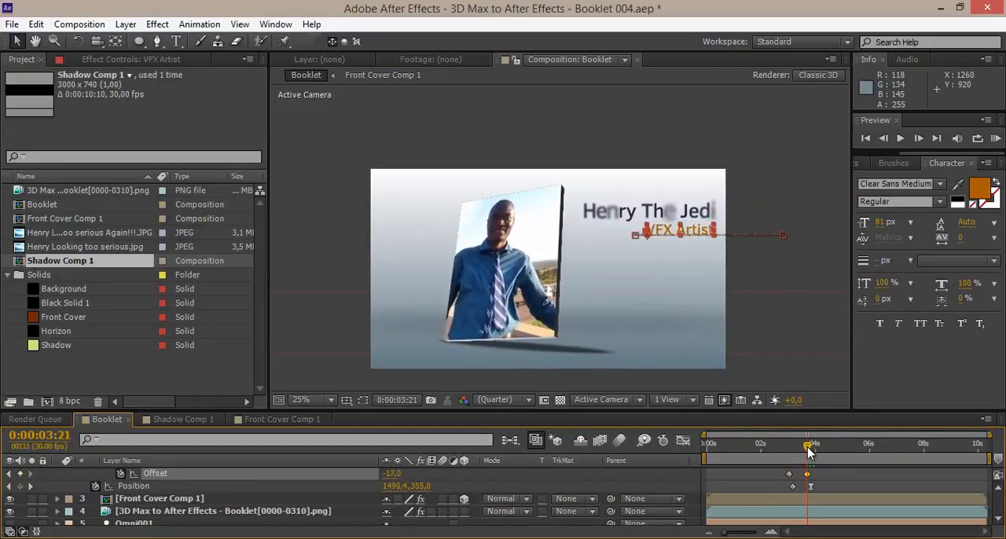
pyautogui.scroll(2, 817, 480)
pyautogui.moveTo(825, 507); pyautogui.dragTo(780, 518)
pyautogui.press('F9')
pyautogui.scroll(3, 806, 516)
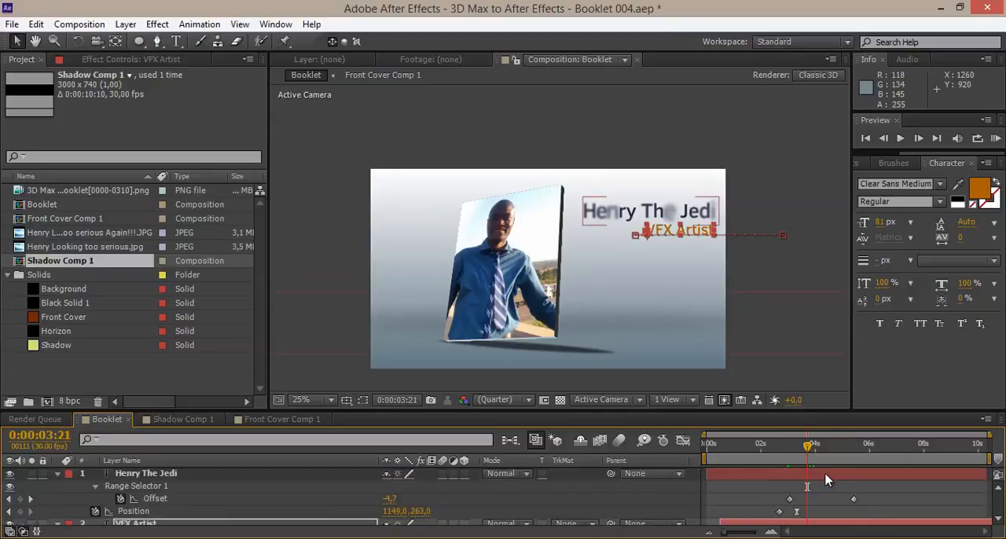
# Time-reverse and ease the name title's Offset keyframes, ending at about 0:00:03:02, and scrub through the blur-in.
pyautogui.click(826, 474)
pyautogui.moveTo(855, 504); pyautogui.dragTo(716, 505)
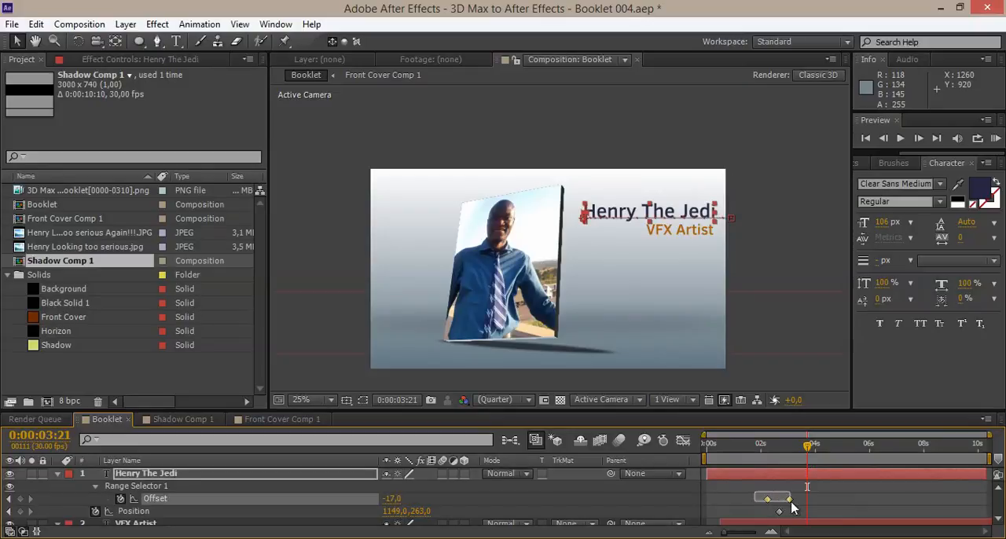
pyautogui.moveTo(760, 458); pyautogui.dragTo(788, 464)
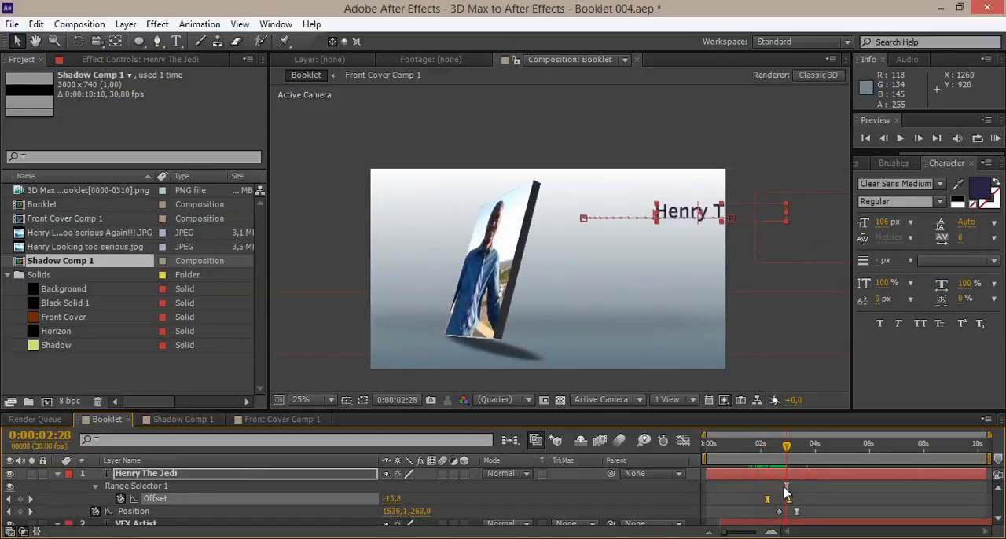
# Shift the name title's Offset keyframes slightly later and extend the ending one to about 0:00:03:12.
pyautogui.moveTo(789, 500); pyautogui.dragTo(791, 500)
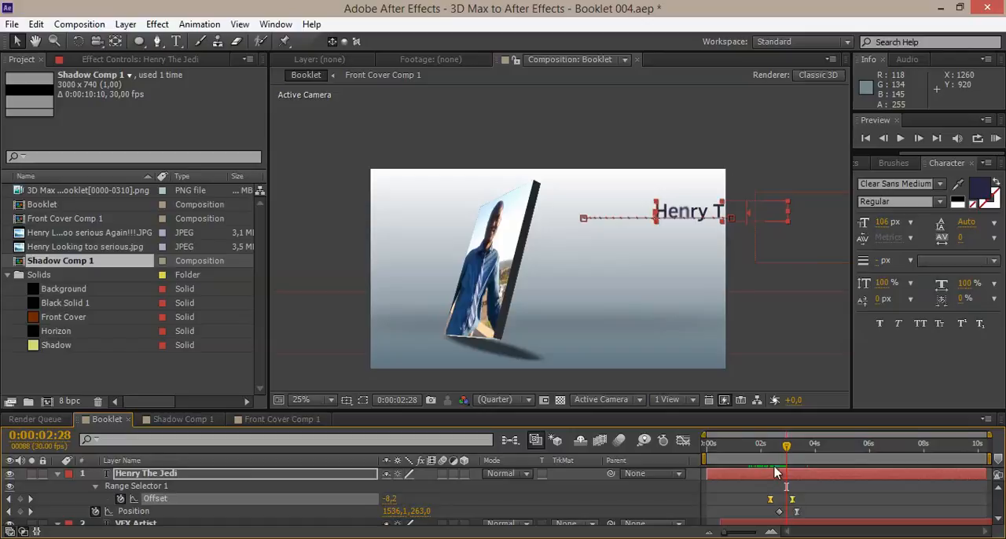
pyautogui.click(769, 501)
pyautogui.moveTo(783, 450); pyautogui.dragTo(797, 503)
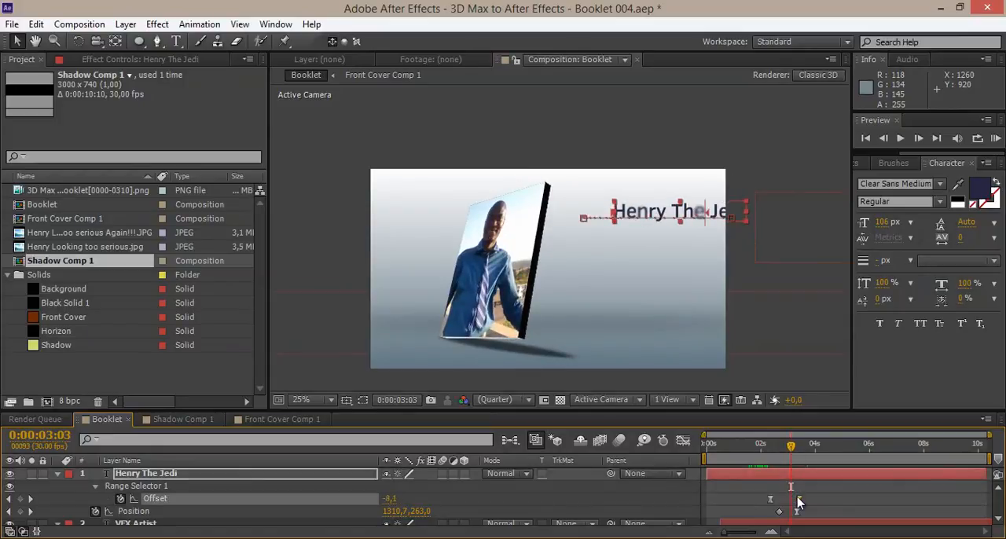
# Move the VFX Artist layer's ending Offset keyframe to about 0:00:04:00 and scrub to check its timing.
pyautogui.moveTo(791, 455); pyautogui.dragTo(803, 458)
pyautogui.scroll(-5, 802, 510)
pyautogui.scroll(3, 805, 504)
pyautogui.moveTo(809, 514); pyautogui.dragTo(814, 515)
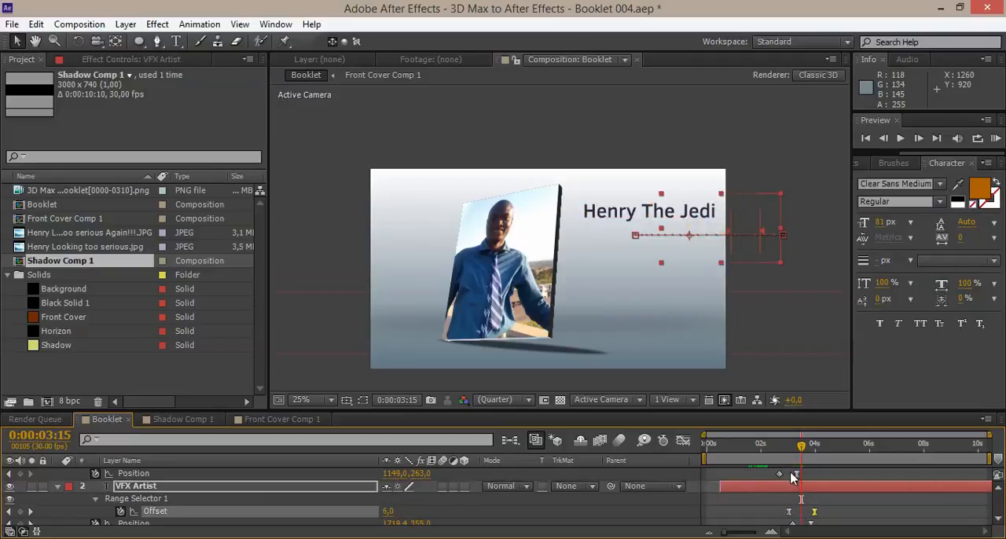
pyautogui.moveTo(801, 454)
pyautogui.mouseDown()
pyautogui.moveTo(809, 456)
pyautogui.moveTo(792, 467)
pyautogui.mouseUp()
# Move the name title's ending Offset keyframe to about 0:00:03:21 and play a RAM preview of both entrances.
pyautogui.scroll(2, 803, 518)
pyautogui.moveTo(797, 506); pyautogui.dragTo(806, 503)
pyautogui.moveTo(793, 454); pyautogui.dragTo(803, 454)
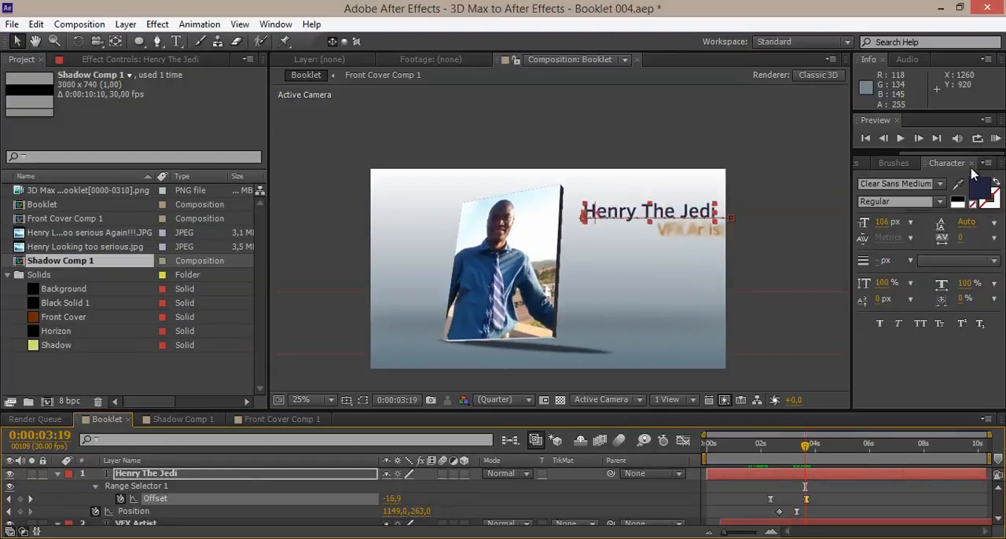
pyautogui.click(993, 138)
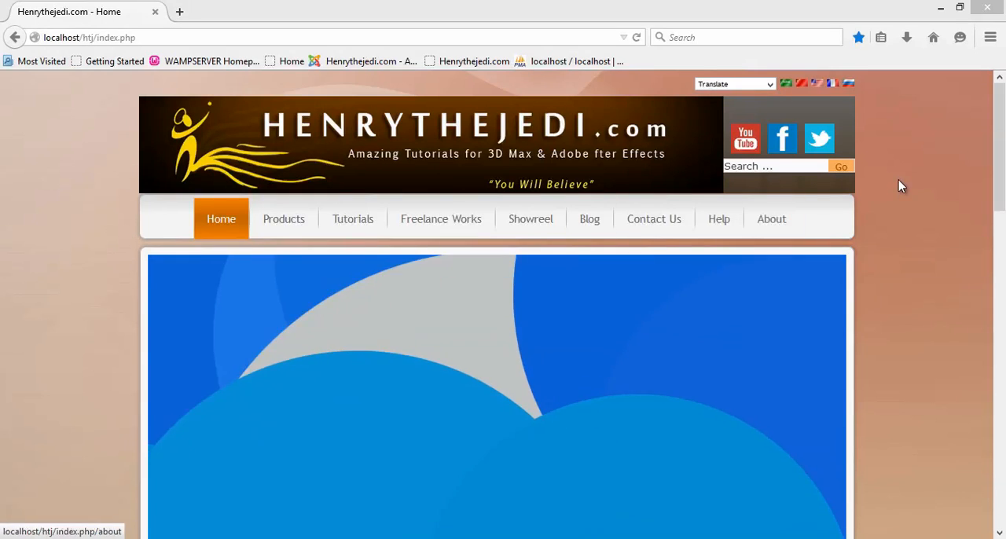
# Look through the home page of the Henrythejedi.com website in the browser.
pyautogui.scroll(-8, 900, 301)
pyautogui.scroll(-2, 910, 280)
pyautogui.scroll(7, 908, 281)
pyautogui.scroll(-4, 908, 281)
pyautogui.scroll(-6, 908, 288)
pyautogui.scroll(9, 908, 287)
pyautogui.scroll(3, 908, 288)
# Open the website's Products page, look through the training DVD listings, and return to the home page.
pyautogui.click(260, 202)
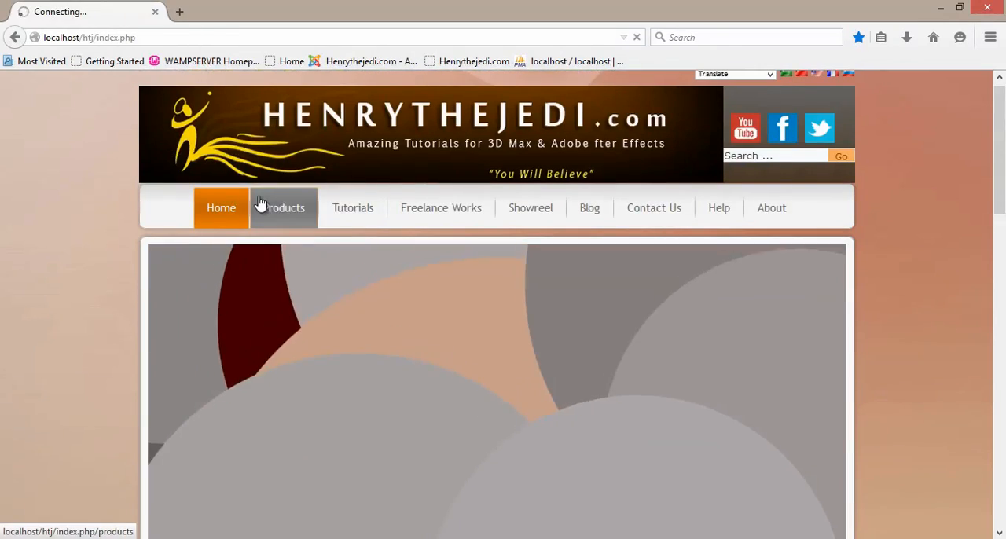
pyautogui.scroll(-1, 916, 268)
pyautogui.scroll(-10, 916, 268)
pyautogui.scroll(-10, 916, 267)
pyautogui.scroll(6, 916, 267)
pyautogui.scroll(14, 916, 268)
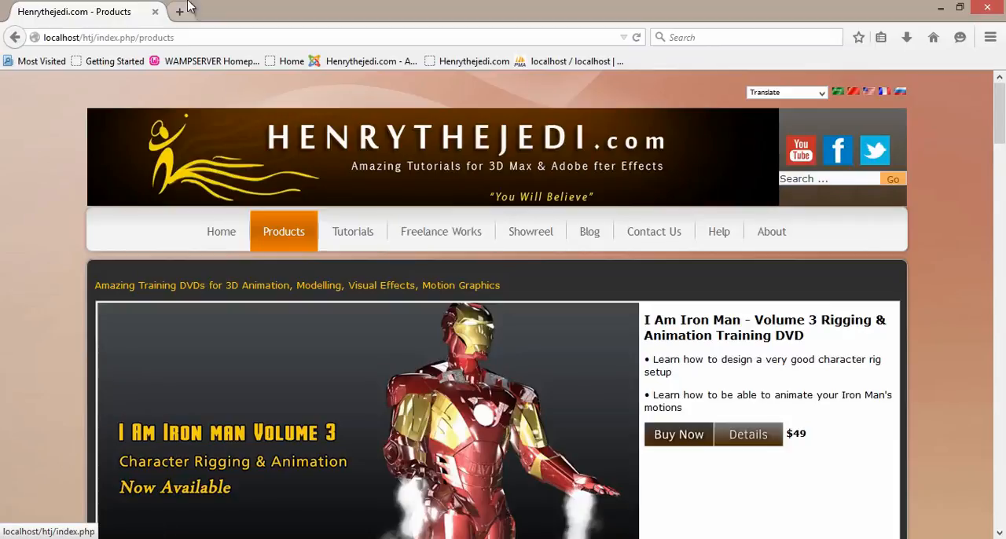
pyautogui.click(220, 237)
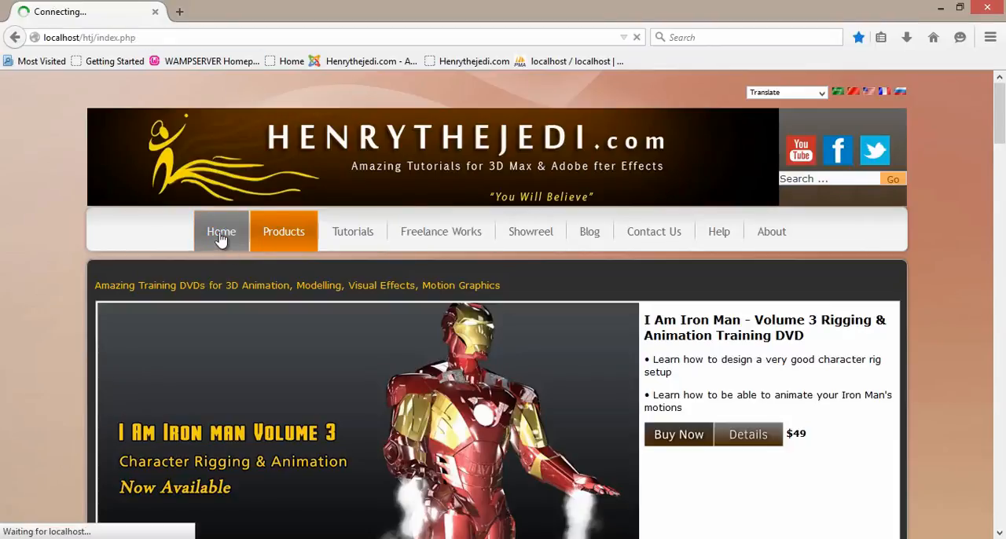